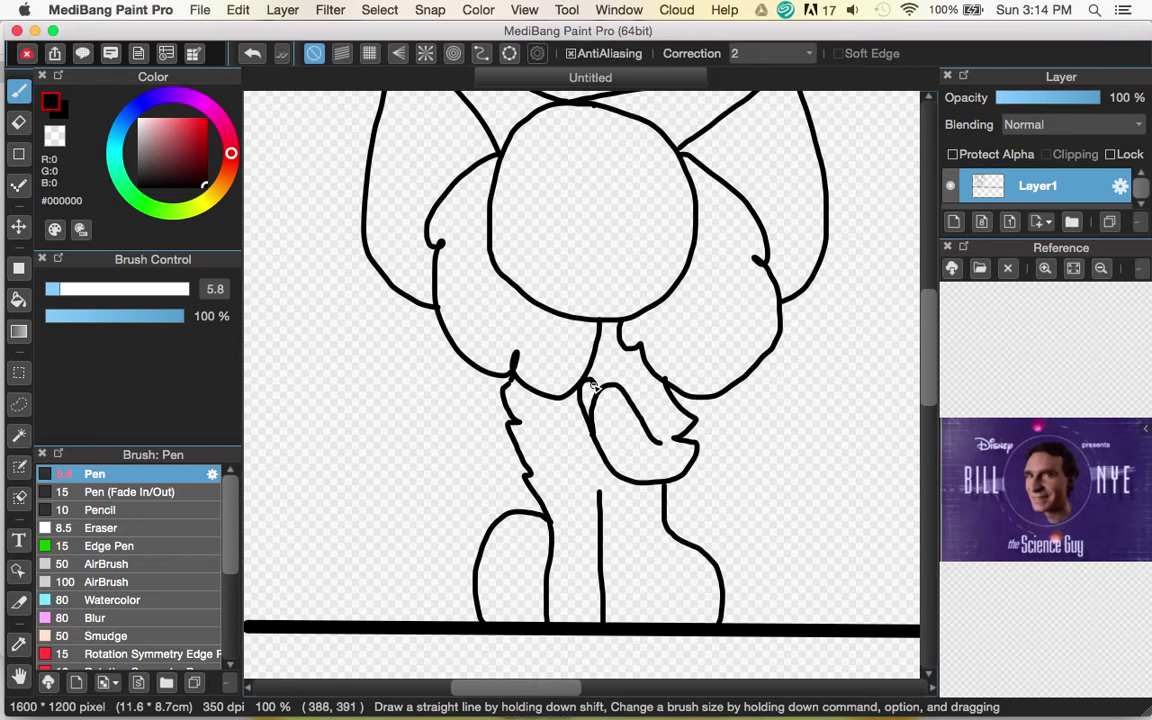
# Redraw the raised paw with a wider outline, erasing its old inner line, and add toe lines and three short fur marks.
pyautogui.moveTo(592, 379); pyautogui.dragTo(611, 371)
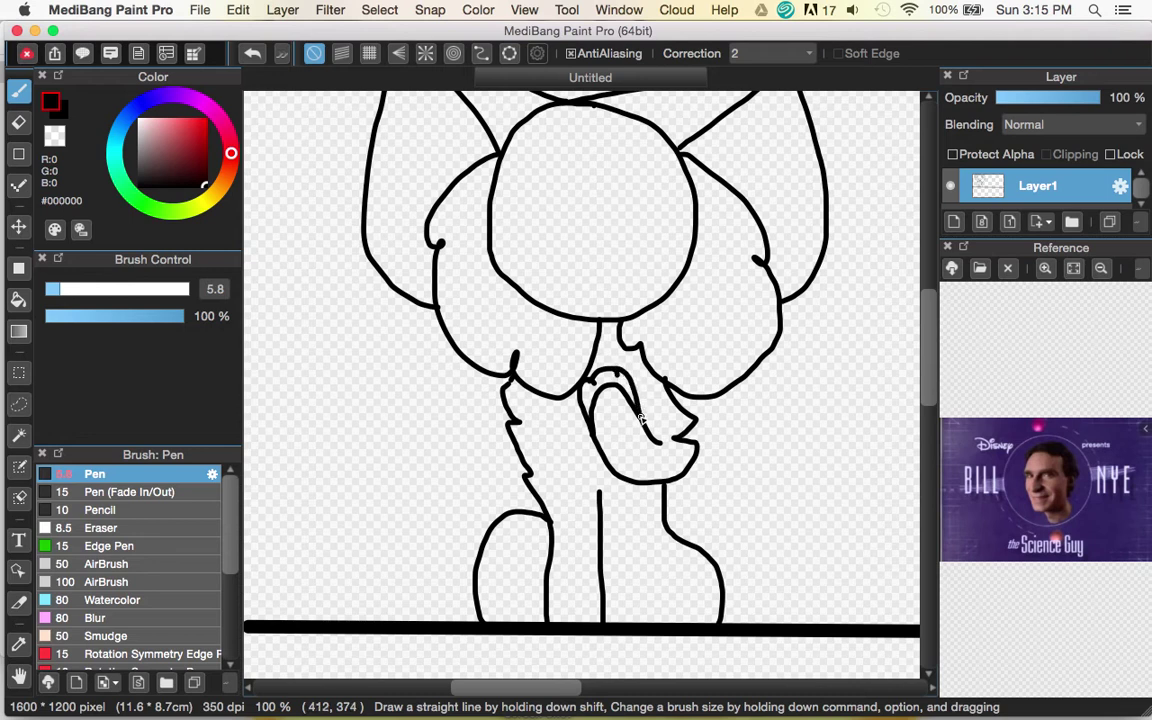
pyautogui.click(19, 122)
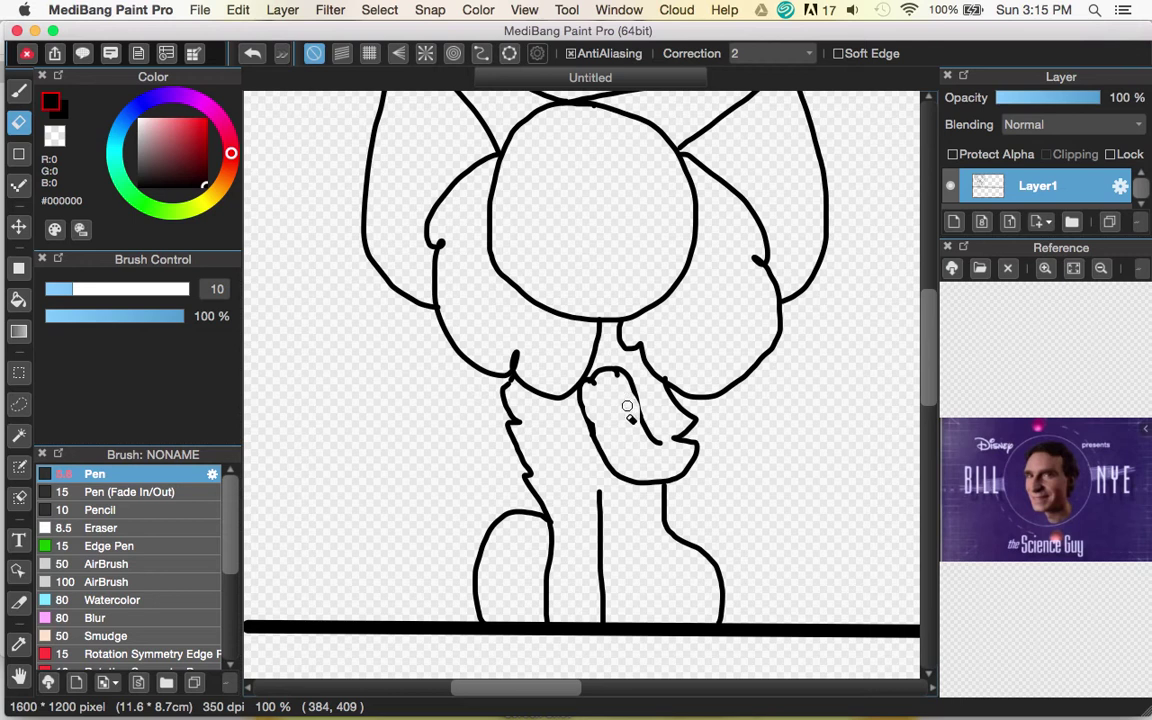
pyautogui.click(19, 90)
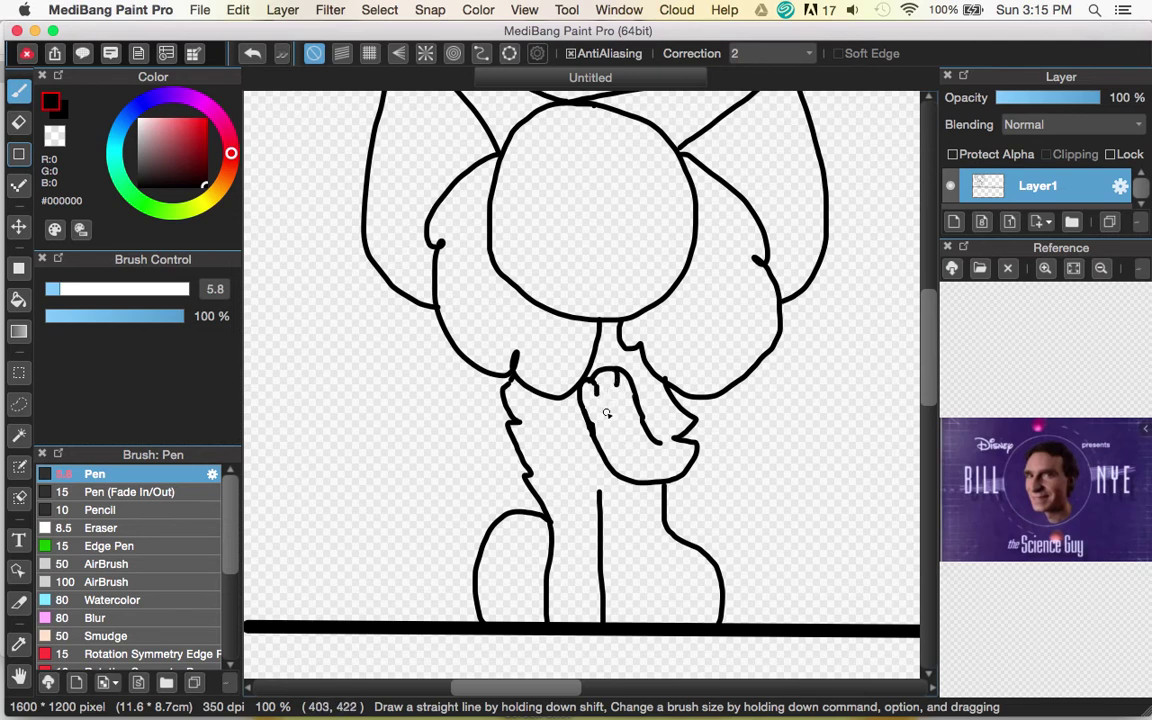
pyautogui.moveTo(615, 403); pyautogui.dragTo(623, 412)
# Draw crossing vertical and horizontal guidelines on the cat's round head and outline two flat-sided, half-lidded eyes along the horizontal one.
pyautogui.scroll(5, 630, 530)
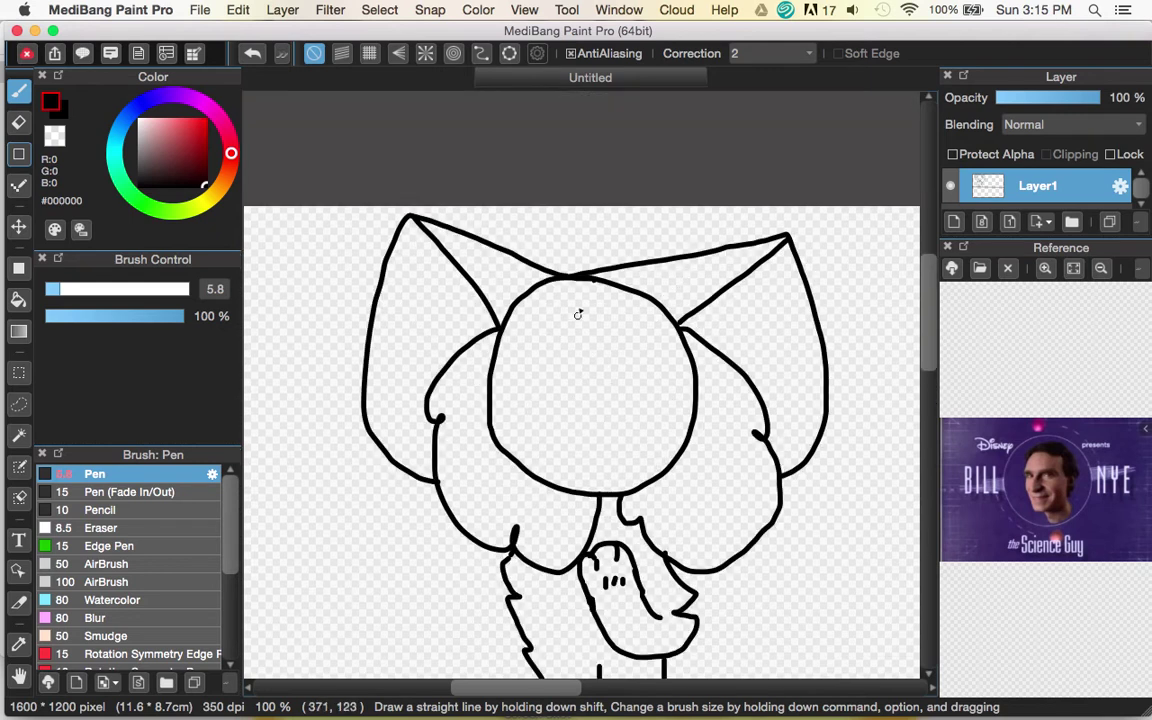
pyautogui.moveTo(583, 280); pyautogui.dragTo(596, 492)
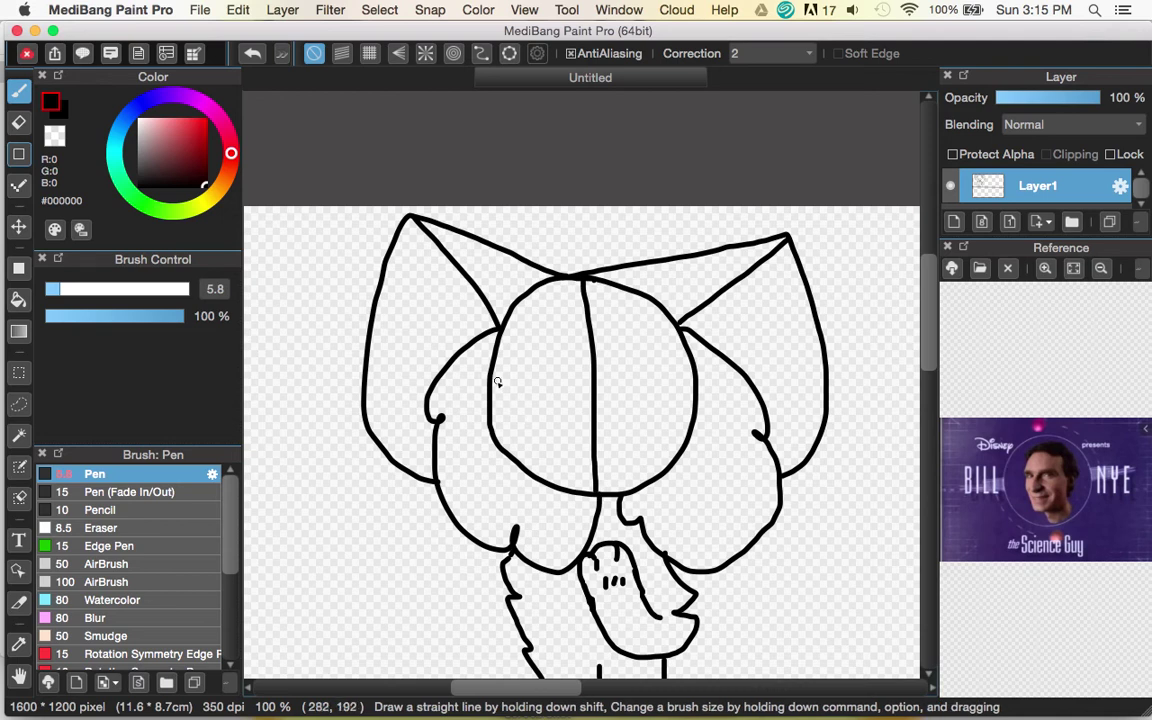
pyautogui.moveTo(491, 384); pyautogui.dragTo(695, 386)
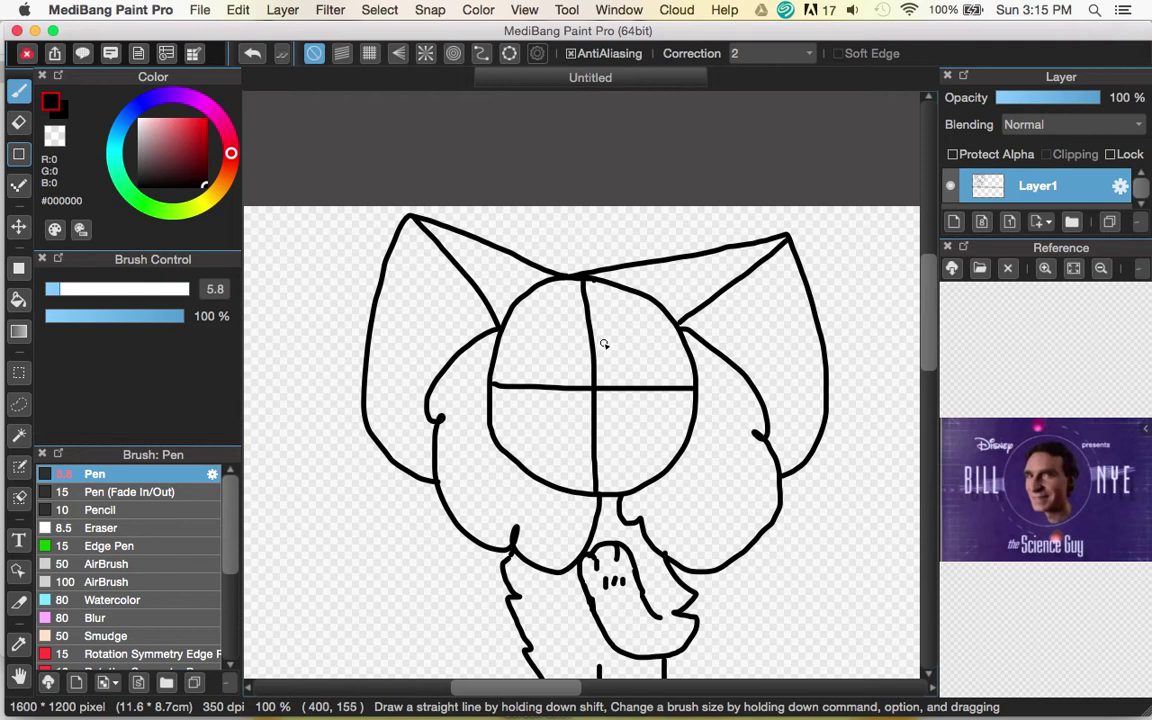
pyautogui.moveTo(604, 343)
pyautogui.mouseDown()
pyautogui.moveTo(605, 389)
pyautogui.moveTo(650, 403)
pyautogui.moveTo(686, 396)
pyautogui.moveTo(674, 355)
pyautogui.moveTo(635, 348)
pyautogui.mouseUp()
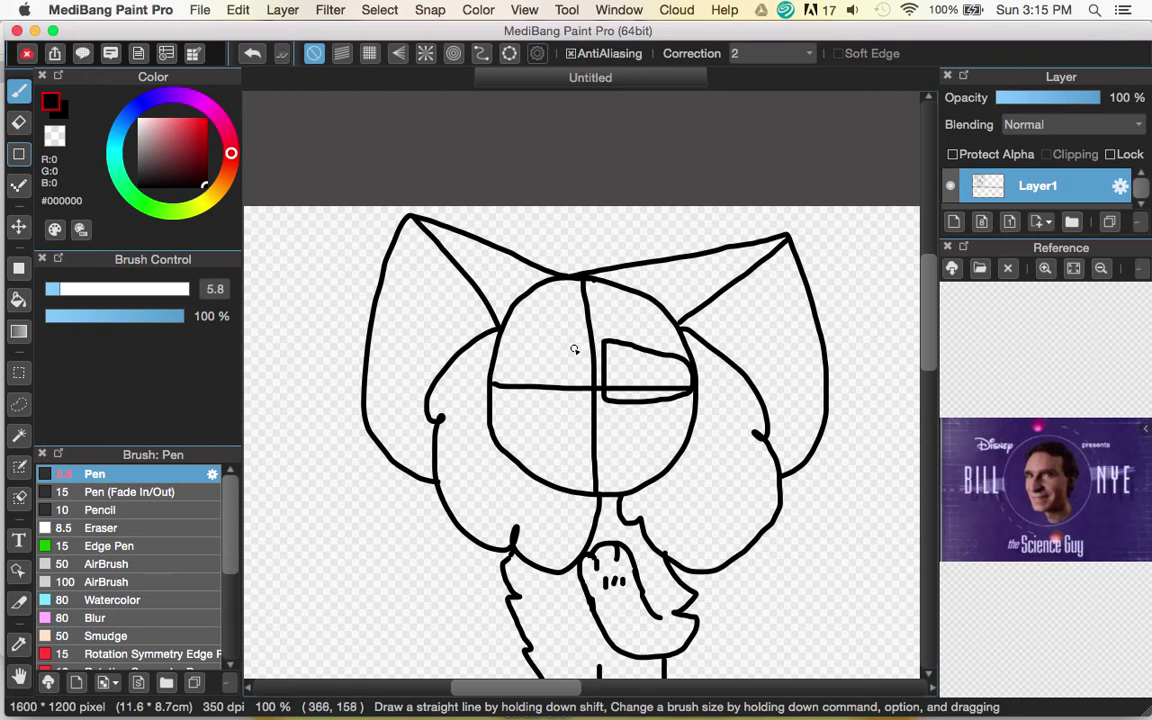
pyautogui.moveTo(575, 344)
pyautogui.mouseDown()
pyautogui.moveTo(578, 397)
pyautogui.moveTo(523, 398)
pyautogui.moveTo(496, 383)
pyautogui.moveTo(517, 350)
pyautogui.moveTo(577, 346)
pyautogui.mouseUp()
# Erase the face guidelines between, inside and below the eyes, using eraser size 28 for large areas and 15 for the tight ones.
pyautogui.scroll(-3, 676, 628)
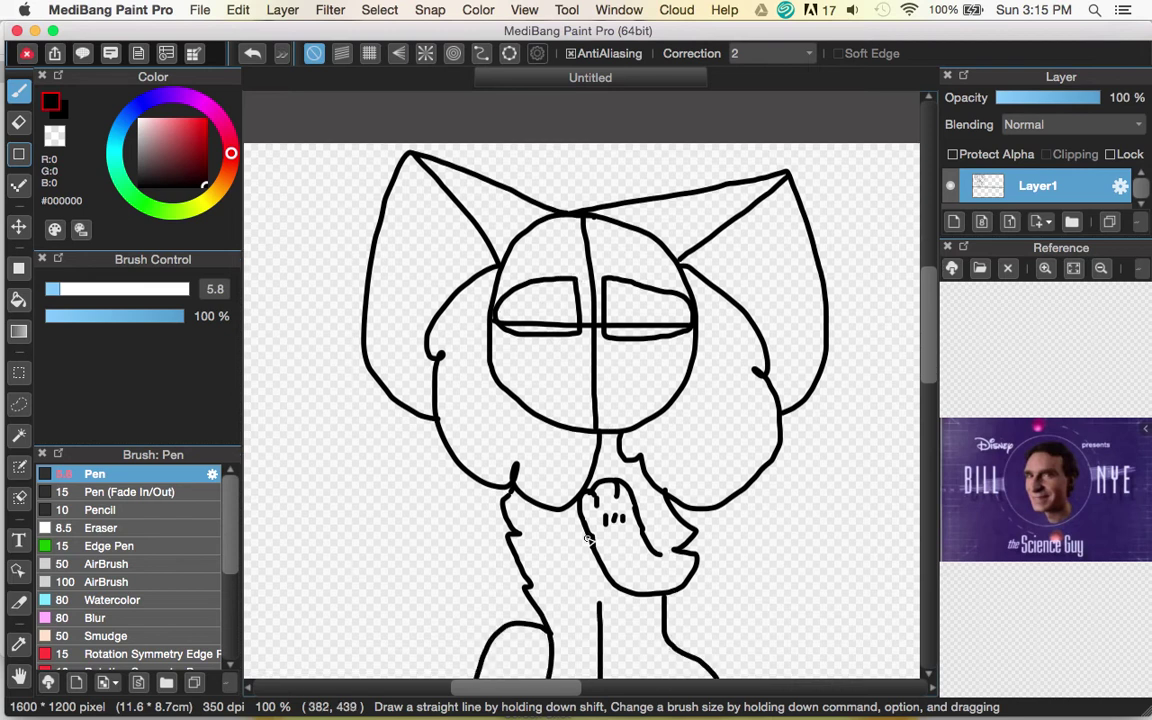
pyautogui.scroll(-5, 650, 590)
pyautogui.scroll(3, 630, 540)
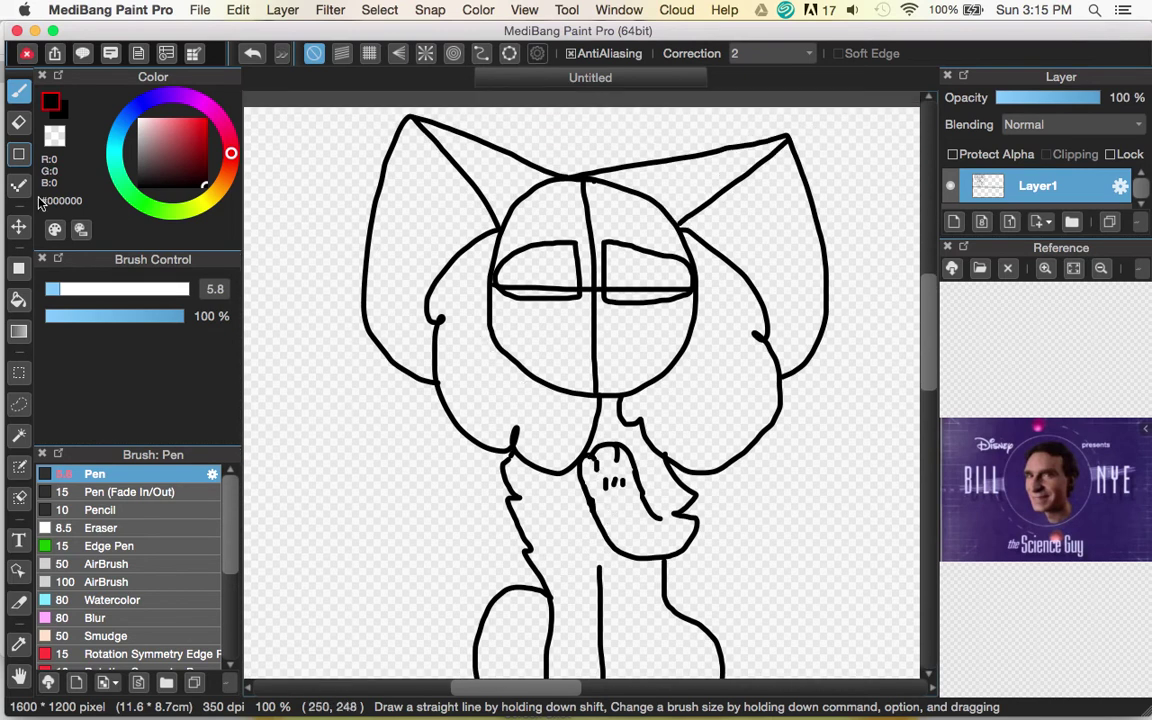
pyautogui.click(18, 121)
pyautogui.moveTo(594, 360)
pyautogui.mouseDown()
pyautogui.moveTo(636, 372)
pyautogui.moveTo(569, 374)
pyautogui.moveTo(628, 359)
pyautogui.moveTo(540, 329)
pyautogui.moveTo(625, 326)
pyautogui.moveTo(587, 317)
pyautogui.moveTo(617, 329)
pyautogui.moveTo(548, 327)
pyautogui.mouseUp()
pyautogui.click(85, 290)
pyautogui.moveTo(85, 290); pyautogui.dragTo(122, 290)
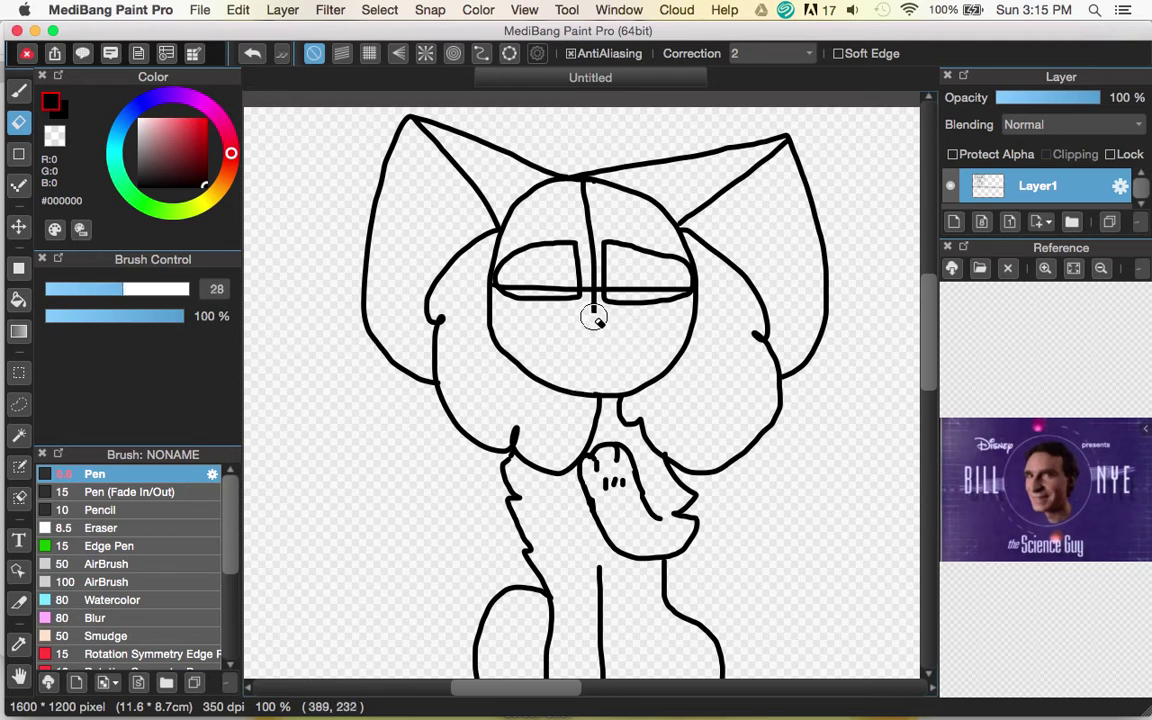
pyautogui.moveTo(592, 310)
pyautogui.mouseDown()
pyautogui.moveTo(621, 288)
pyautogui.moveTo(686, 280)
pyautogui.mouseUp()
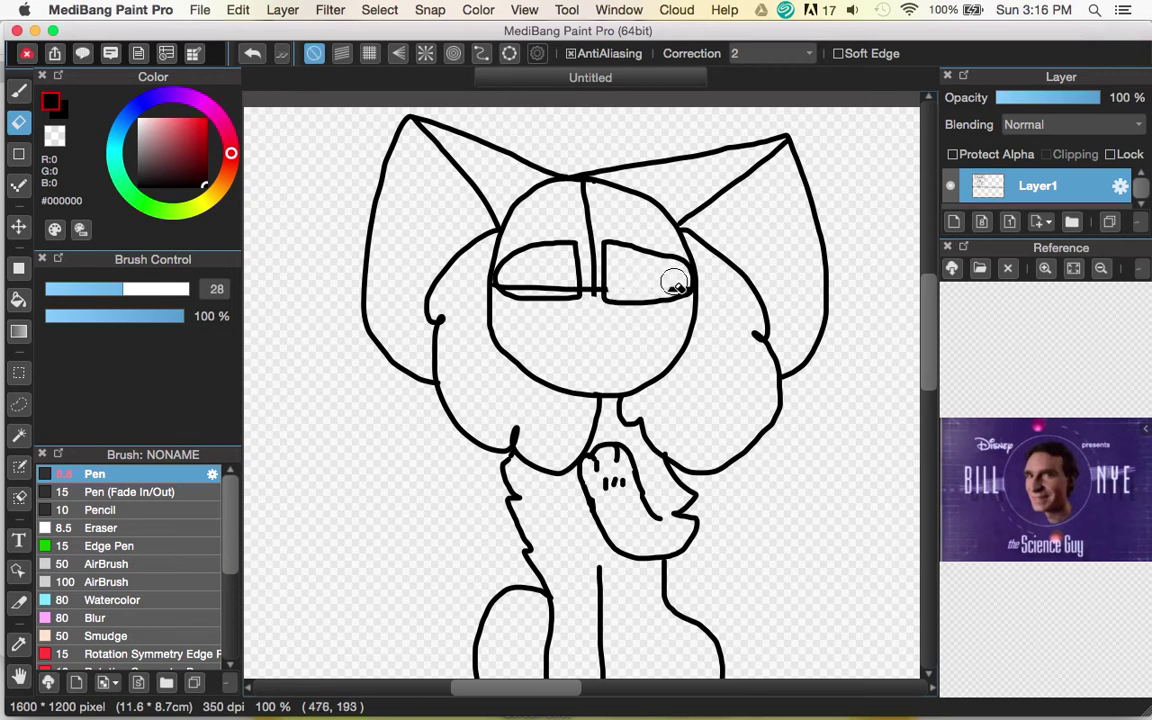
pyautogui.moveTo(560, 291)
pyautogui.mouseDown()
pyautogui.moveTo(519, 278)
pyautogui.moveTo(565, 280)
pyautogui.moveTo(596, 213)
pyautogui.moveTo(585, 197)
pyautogui.moveTo(591, 235)
pyautogui.moveTo(587, 208)
pyautogui.mouseUp()
pyautogui.moveTo(115, 297); pyautogui.dragTo(80, 293)
pyautogui.moveTo(593, 243)
pyautogui.mouseDown()
pyautogui.moveTo(589, 314)
pyautogui.moveTo(593, 277)
pyautogui.moveTo(595, 308)
pyautogui.mouseUp()
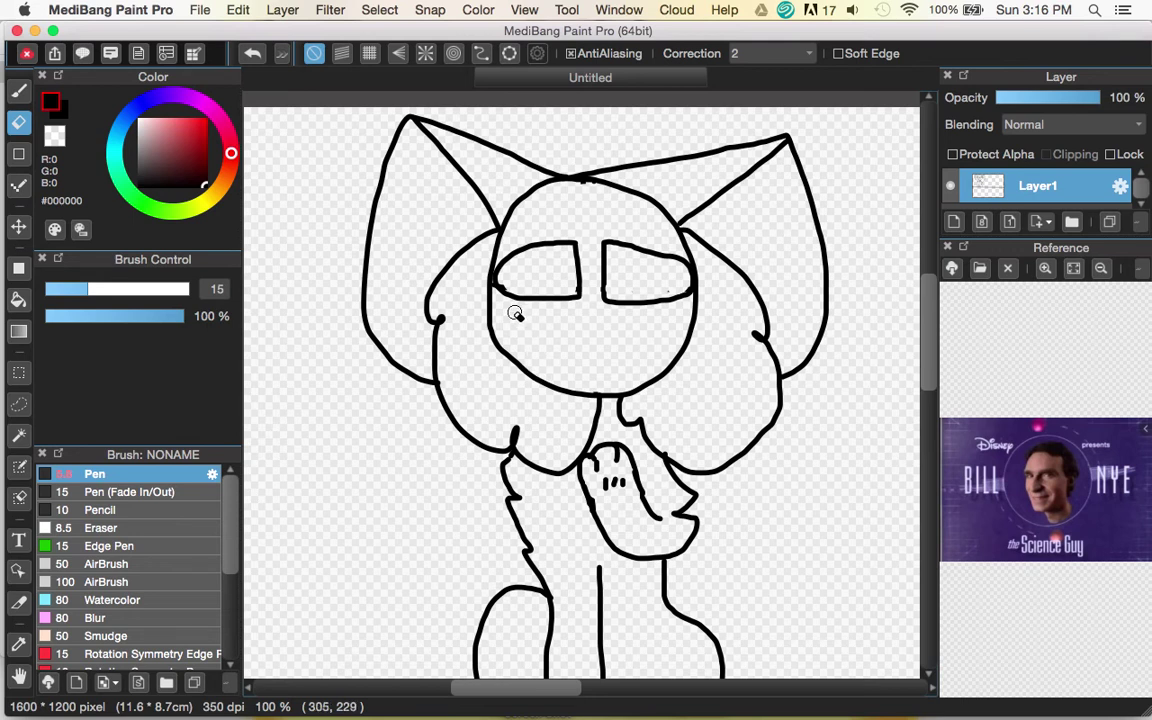
# Erase the sides of the head outline below both eyes so the face opens into the cheek fur.
pyautogui.moveTo(488, 295); pyautogui.dragTo(489, 322)
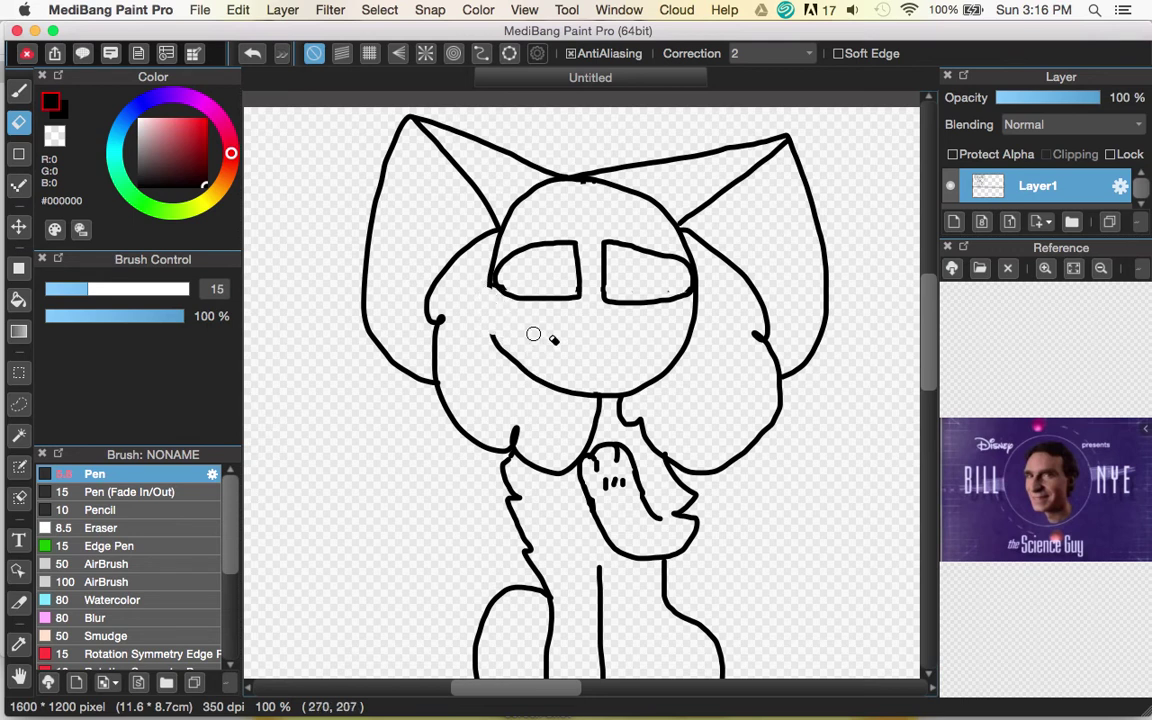
pyautogui.moveTo(686, 307)
pyautogui.mouseDown()
pyautogui.moveTo(698, 304)
pyautogui.moveTo(681, 354)
pyautogui.mouseUp()
pyautogui.scroll(-3, 800, 488)
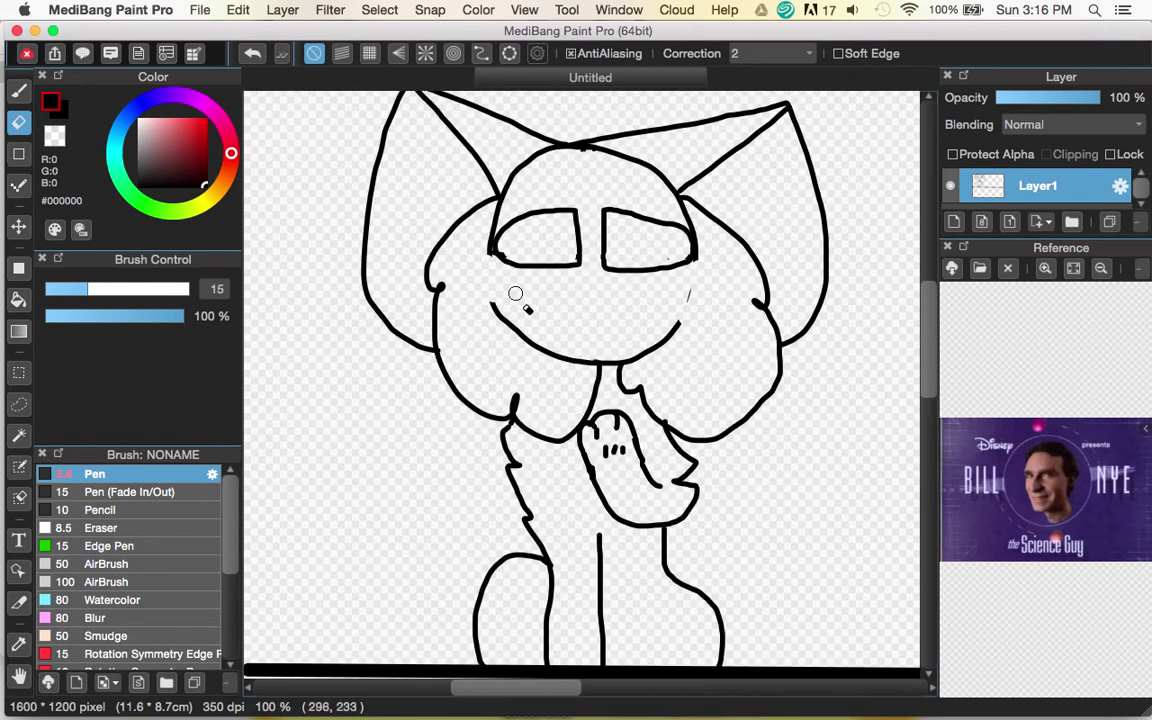
# With the 5.8 pen, draw two small oval eyebrows and a short nose line, and replace the boxy mouth with a curved cat smile.
pyautogui.click(18, 90)
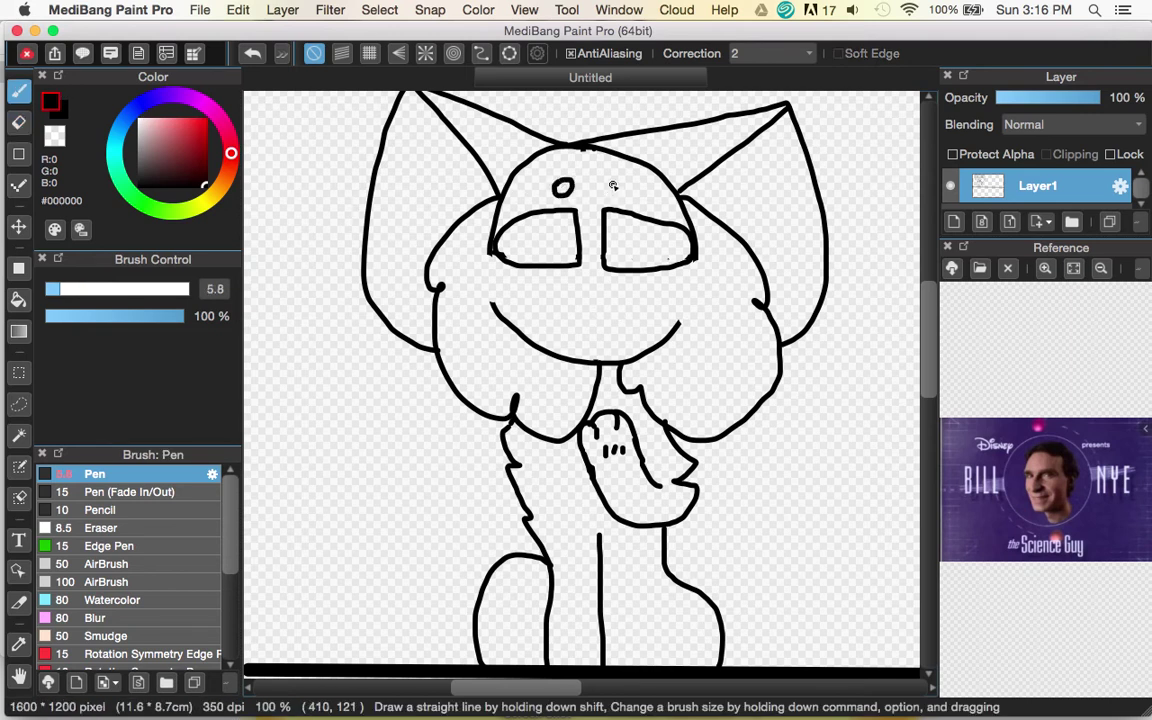
pyautogui.moveTo(607, 193); pyautogui.dragTo(608, 189)
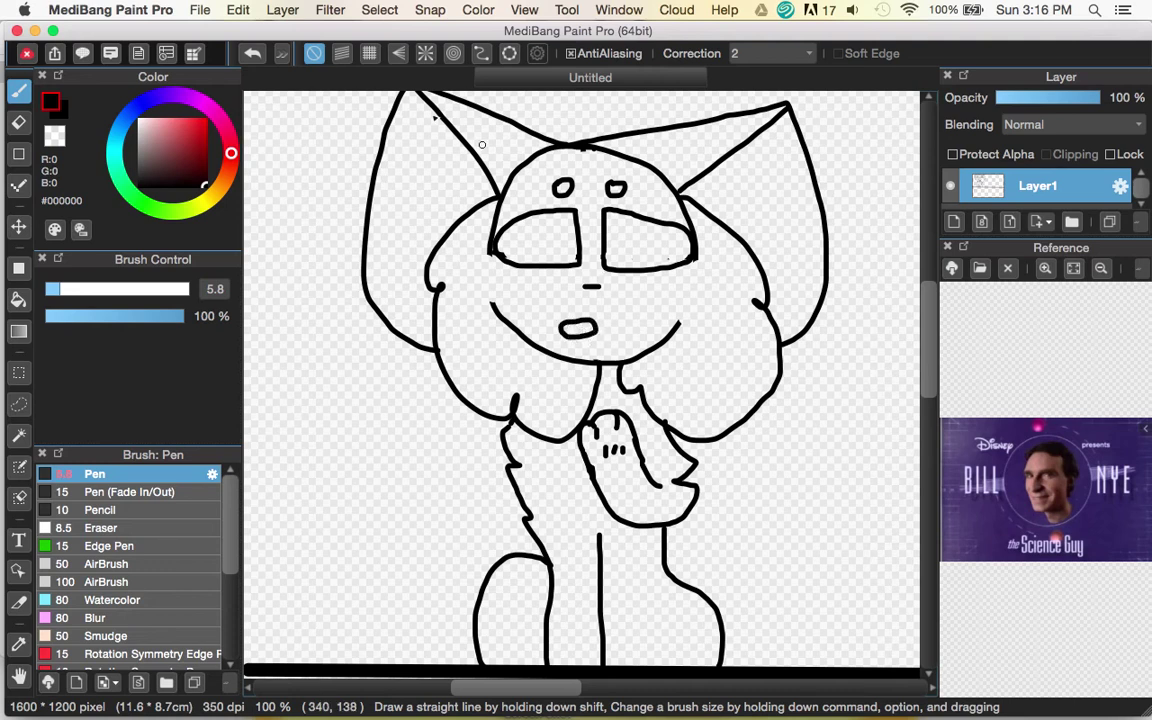
pyautogui.press('super+z')
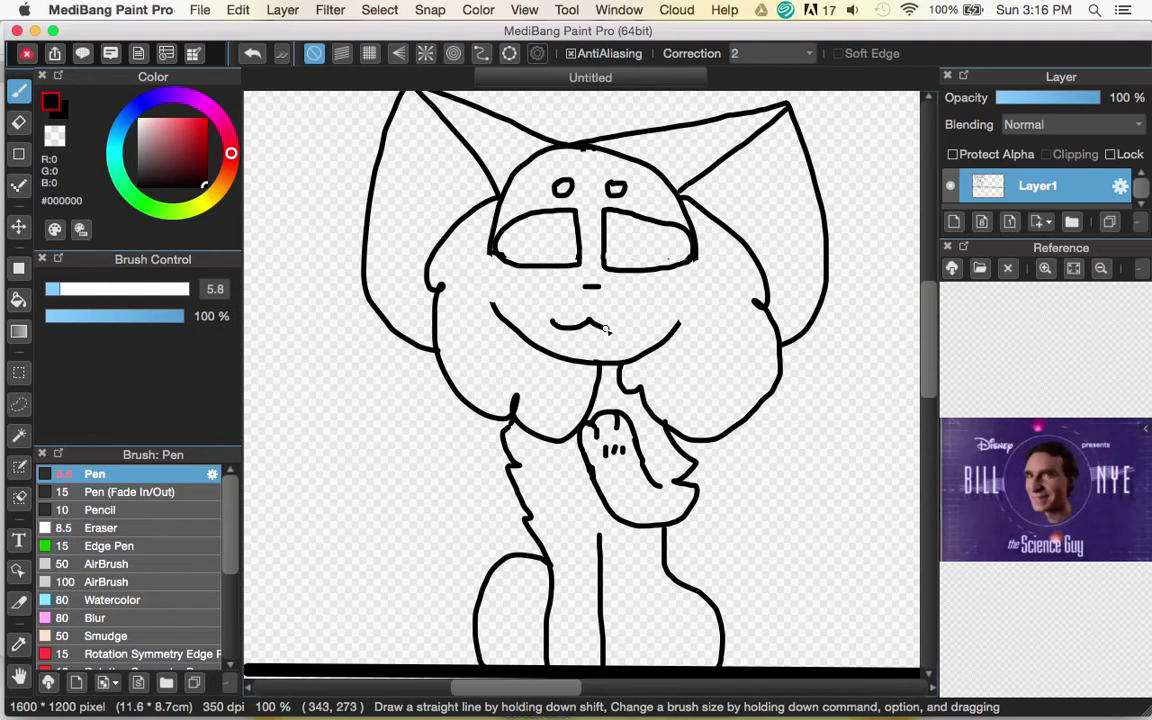
pyautogui.moveTo(600, 323); pyautogui.dragTo(635, 316)
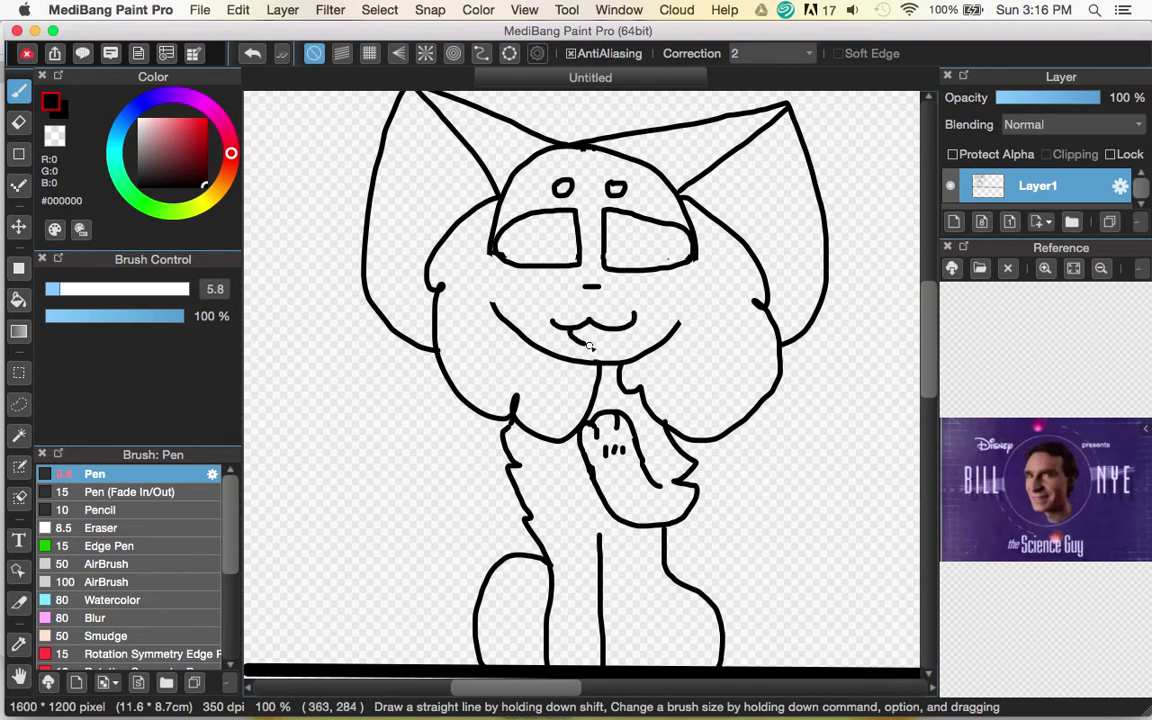
# Draw irises with dark slit pupils in both eyes and add inner details to the open mouth.
pyautogui.scroll(3, 588, 328)
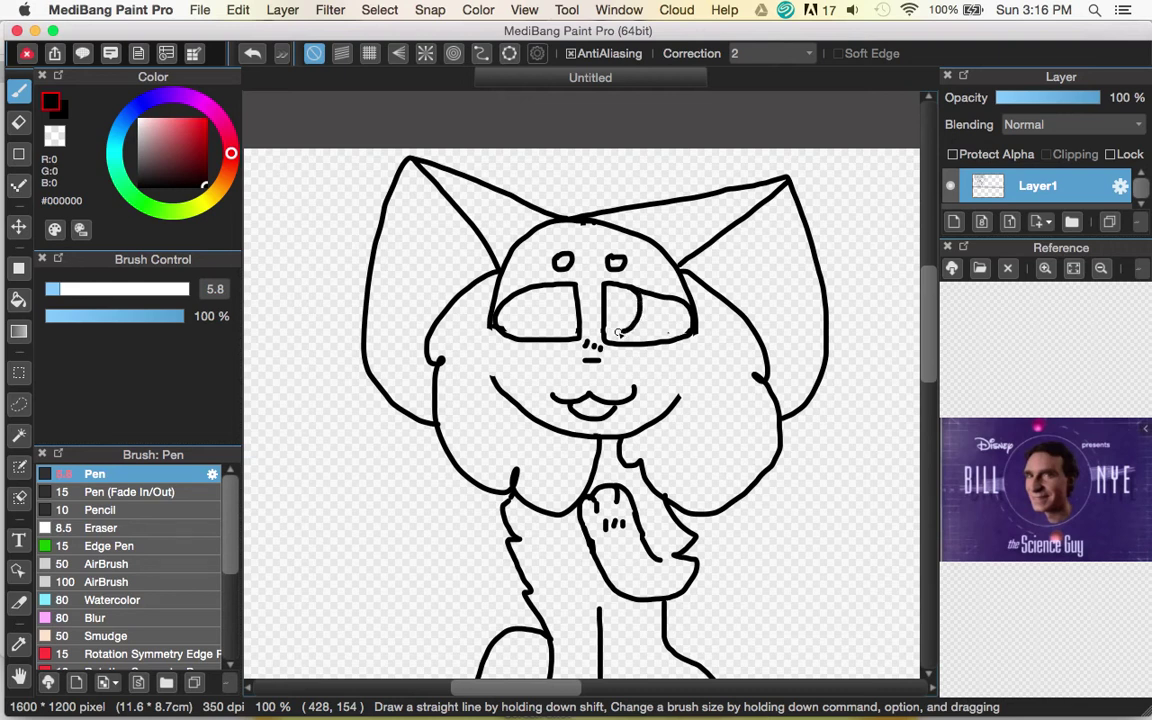
pyautogui.moveTo(527, 298); pyautogui.dragTo(530, 292)
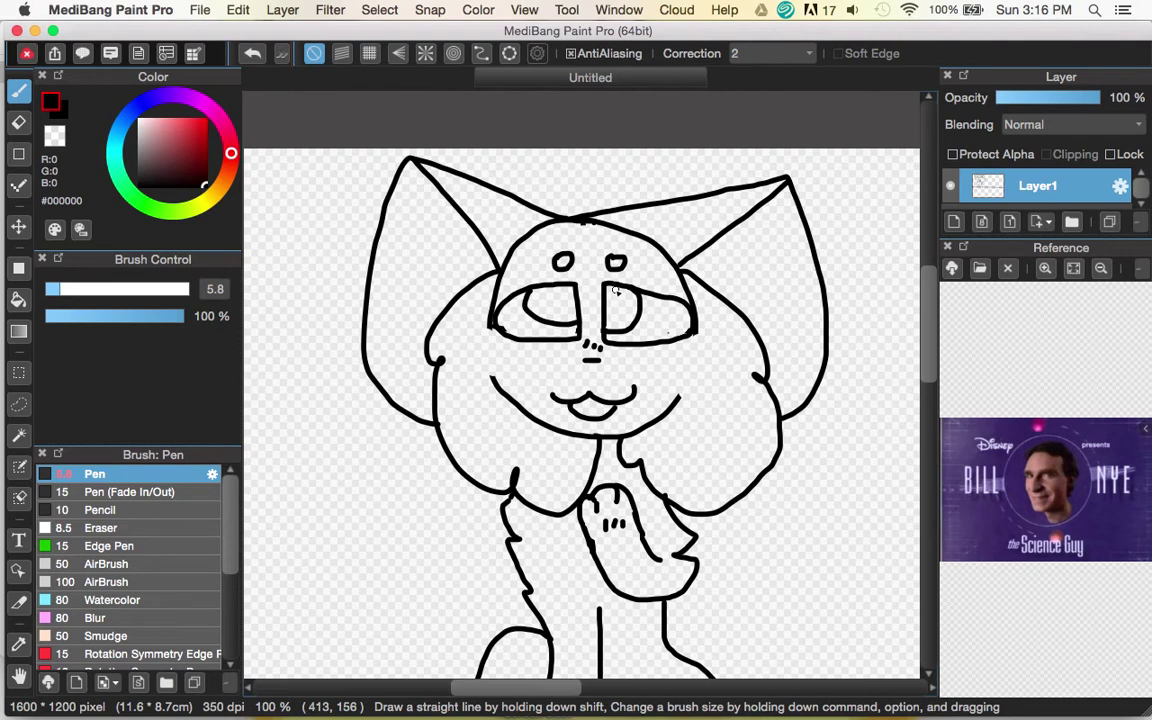
pyautogui.moveTo(618, 321); pyautogui.dragTo(621, 305)
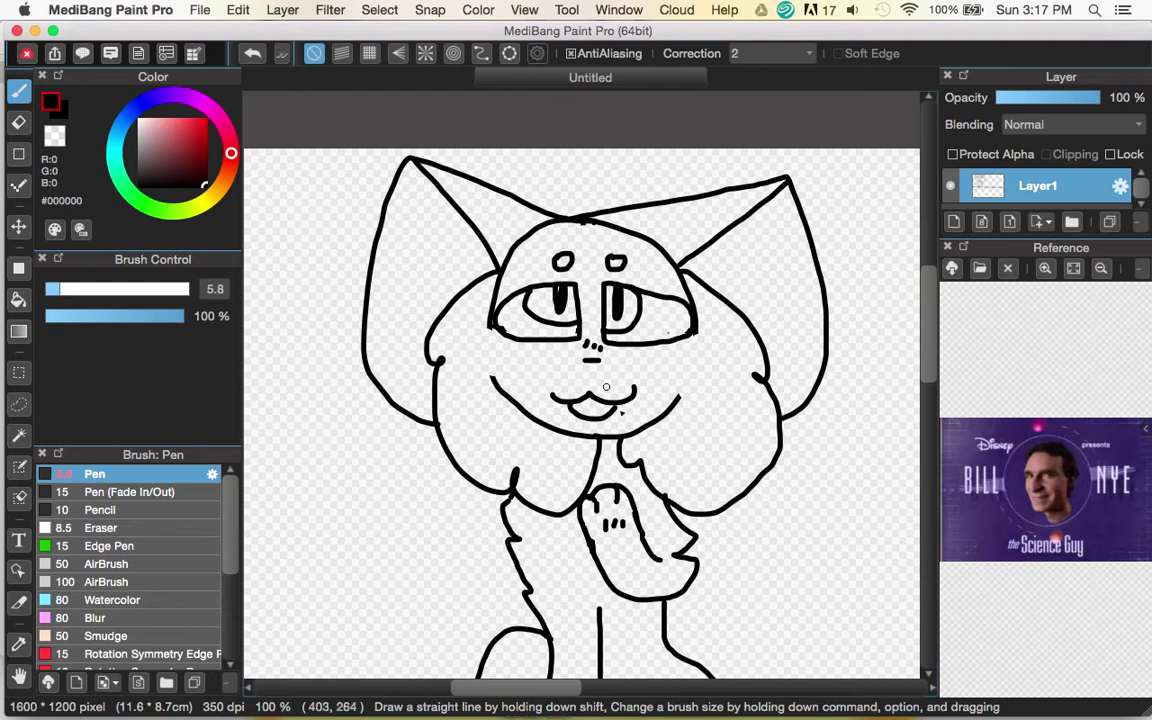
pyautogui.scroll(-3, 563, 290)
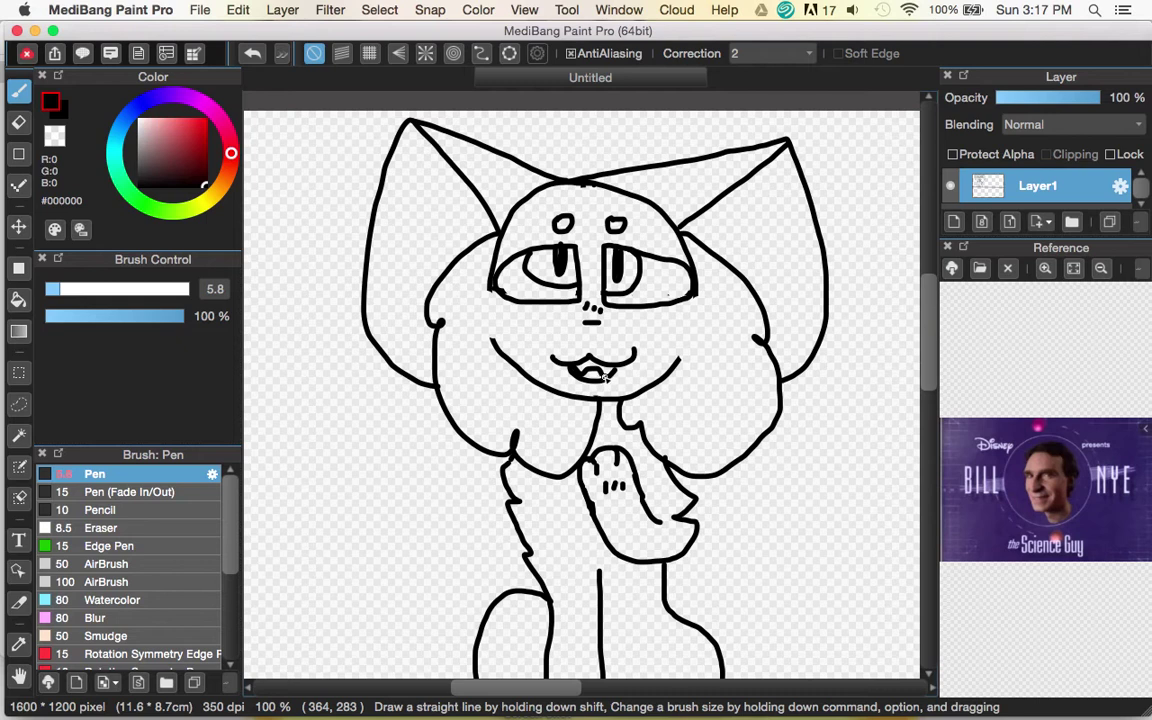
# Hand-letter "have ever" on two lines in the empty space beside the cat's cheek.
pyautogui.scroll(2, 608, 376)
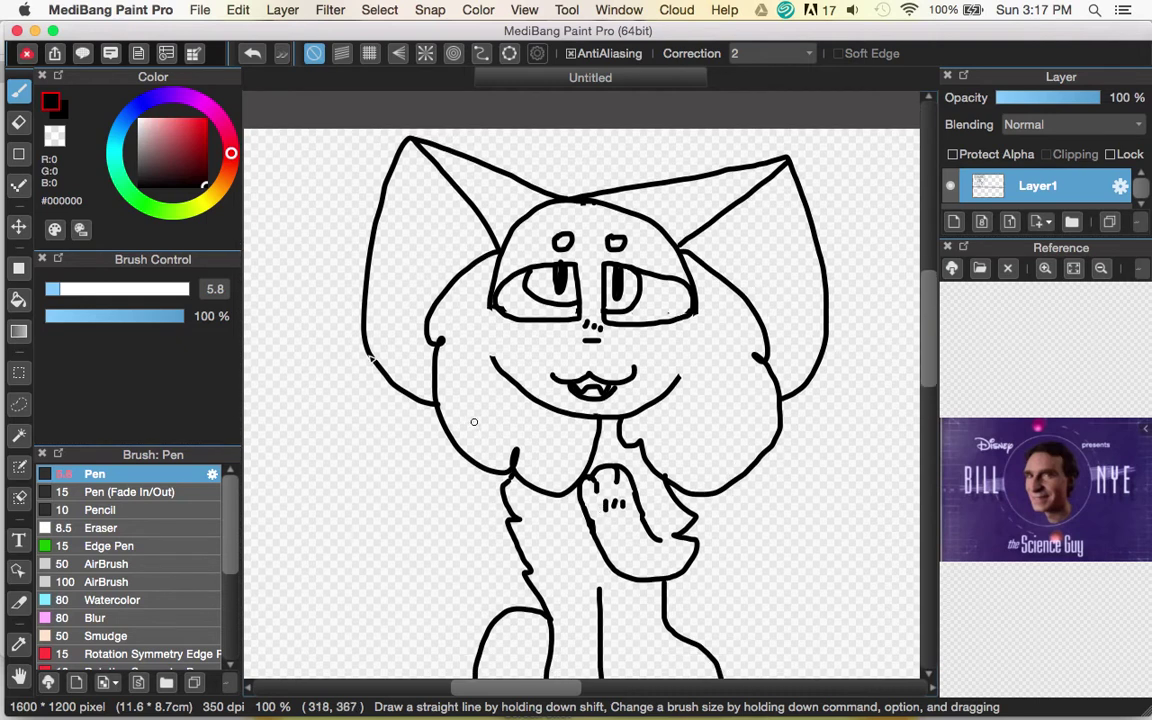
pyautogui.hscroll(-5, 409, 520)
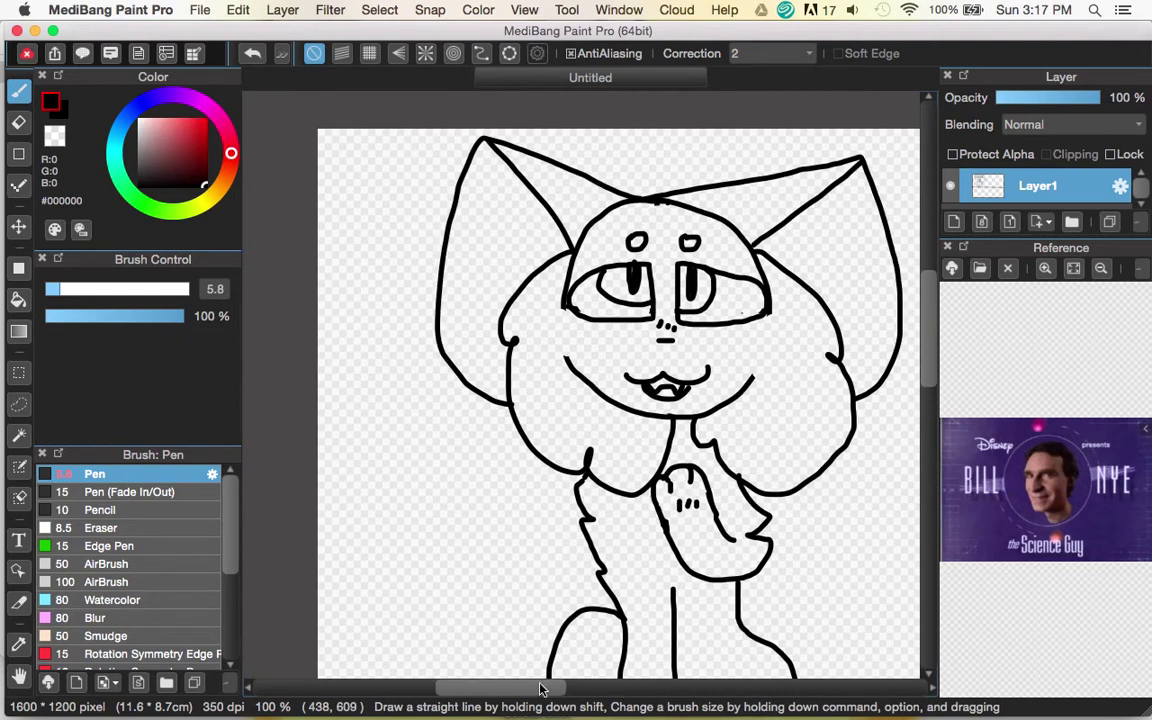
pyautogui.moveTo(384, 415)
pyautogui.mouseDown()
pyautogui.moveTo(419, 419)
pyautogui.moveTo(380, 428)
pyautogui.mouseUp()
pyautogui.click(253, 53)
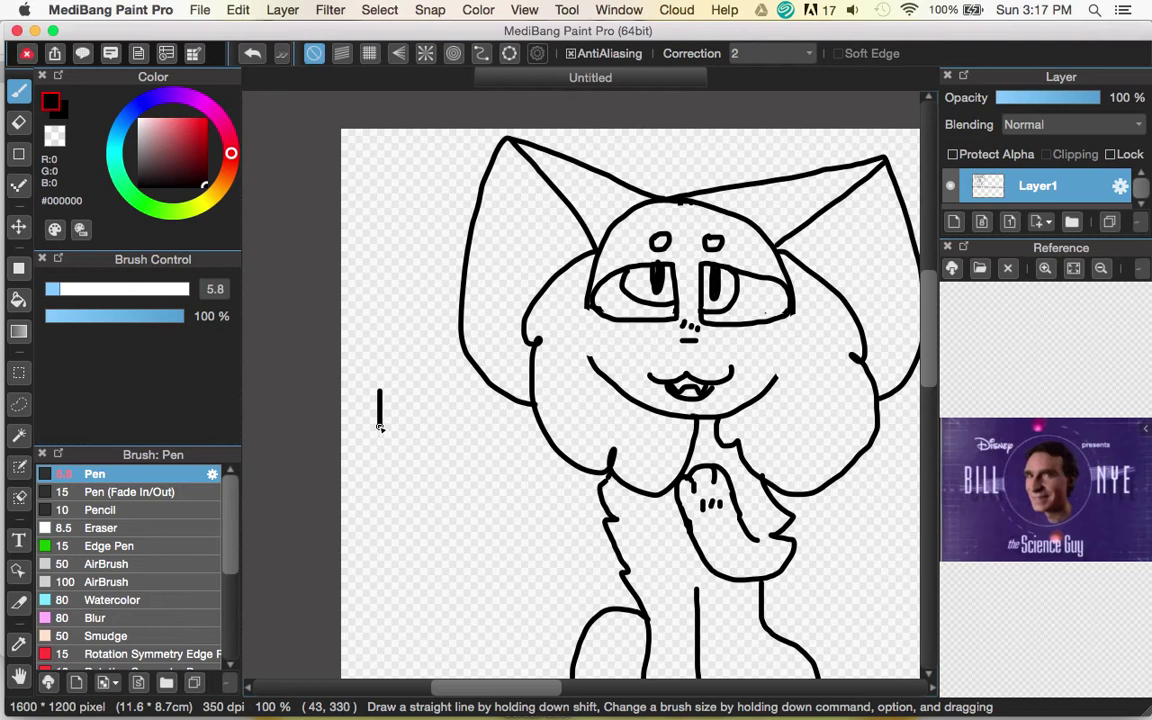
pyautogui.moveTo(420, 411)
pyautogui.mouseDown()
pyautogui.moveTo(425, 431)
pyautogui.moveTo(452, 416)
pyautogui.moveTo(468, 424)
pyautogui.moveTo(463, 437)
pyautogui.mouseUp()
pyautogui.moveTo(390, 459)
pyautogui.mouseDown()
pyautogui.moveTo(418, 456)
pyautogui.moveTo(421, 467)
pyautogui.moveTo(443, 450)
pyautogui.moveTo(470, 458)
pyautogui.moveTo(468, 468)
pyautogui.moveTo(485, 452)
pyautogui.mouseUp()
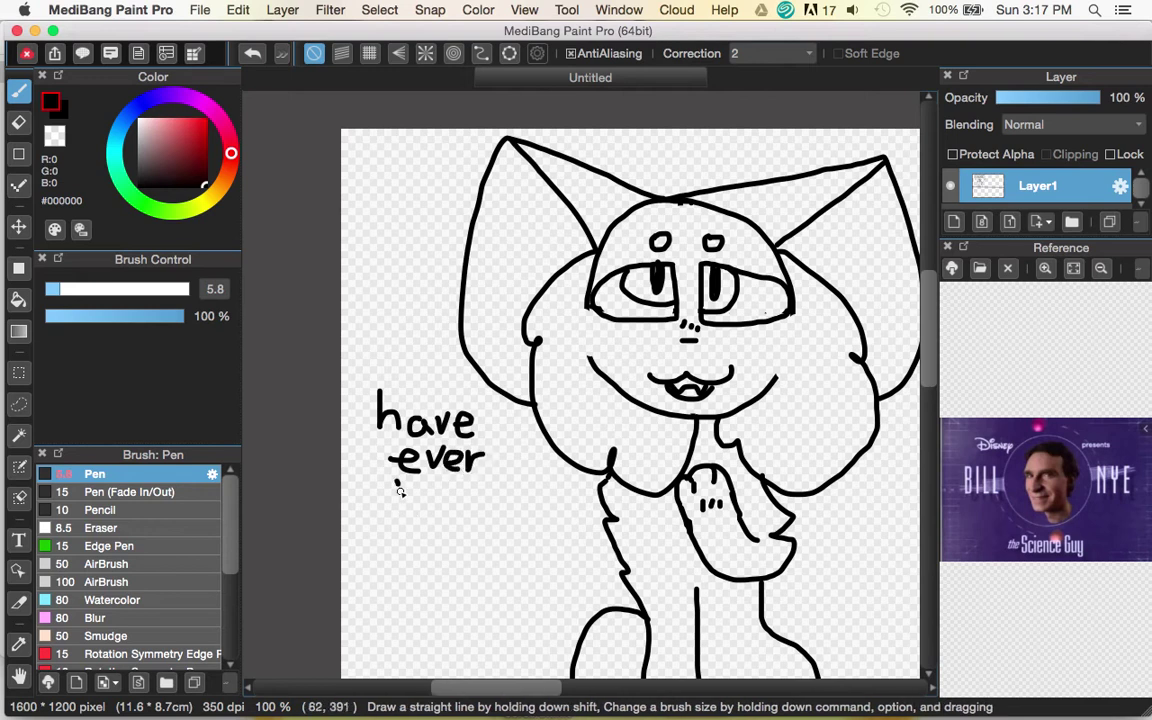
# Hand-letter "wanted a really Buff cat" below "have ever" and enclose all the words in a speech bubble reaching the cat's cheek.
pyautogui.moveTo(401, 494)
pyautogui.mouseDown()
pyautogui.moveTo(428, 479)
pyautogui.moveTo(470, 491)
pyautogui.mouseUp()
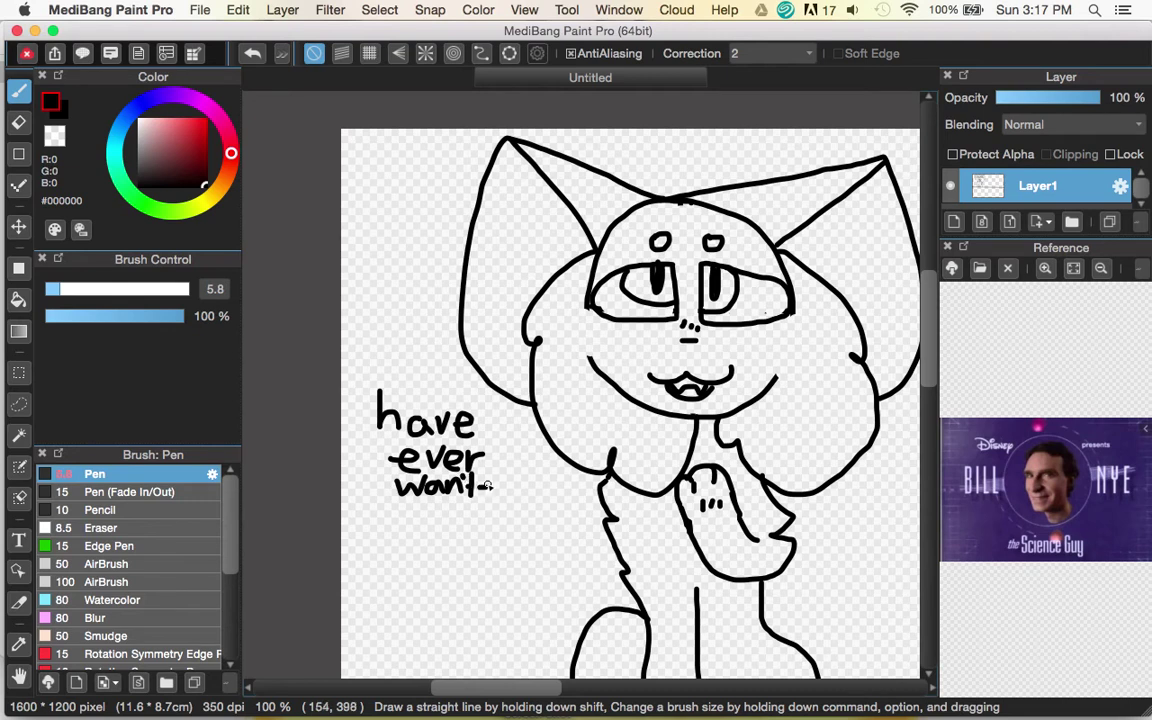
pyautogui.moveTo(488, 485)
pyautogui.mouseDown()
pyautogui.moveTo(500, 477)
pyautogui.moveTo(498, 491)
pyautogui.mouseUp()
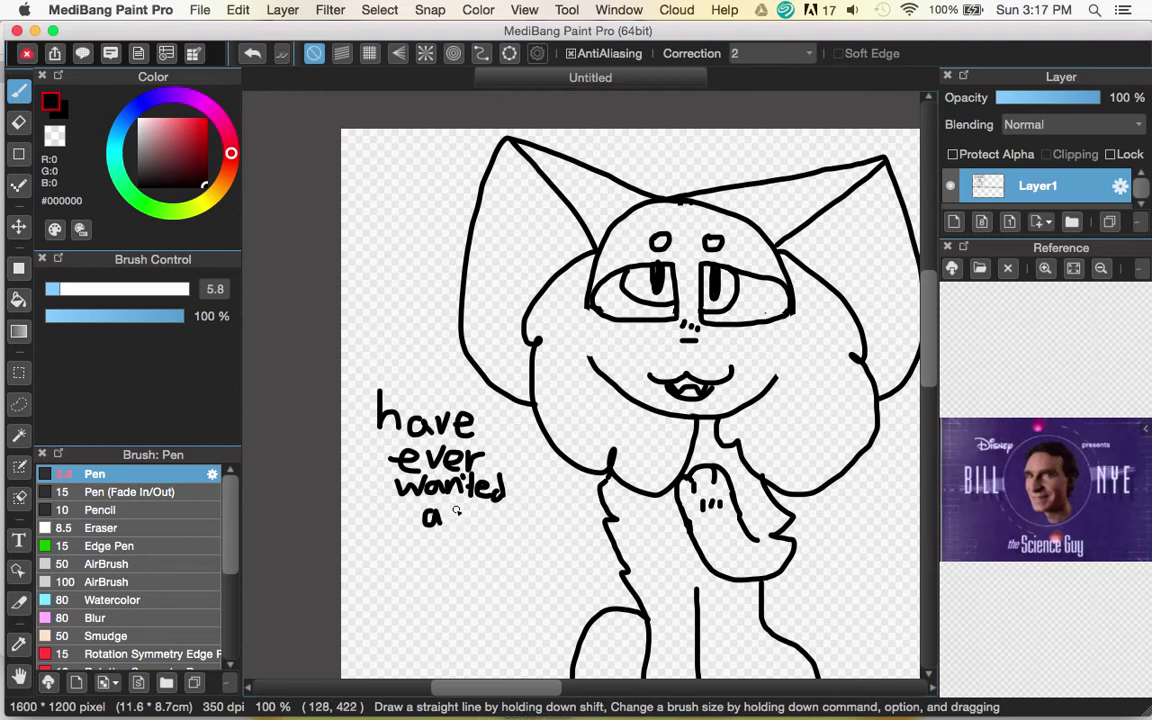
pyautogui.moveTo(460, 511)
pyautogui.mouseDown()
pyautogui.moveTo(517, 526)
pyautogui.moveTo(536, 550)
pyautogui.mouseUp()
pyautogui.moveTo(437, 561)
pyautogui.mouseDown()
pyautogui.moveTo(444, 592)
pyautogui.moveTo(456, 576)
pyautogui.moveTo(440, 597)
pyautogui.moveTo(476, 576)
pyautogui.moveTo(487, 597)
pyautogui.moveTo(496, 574)
pyautogui.mouseUp()
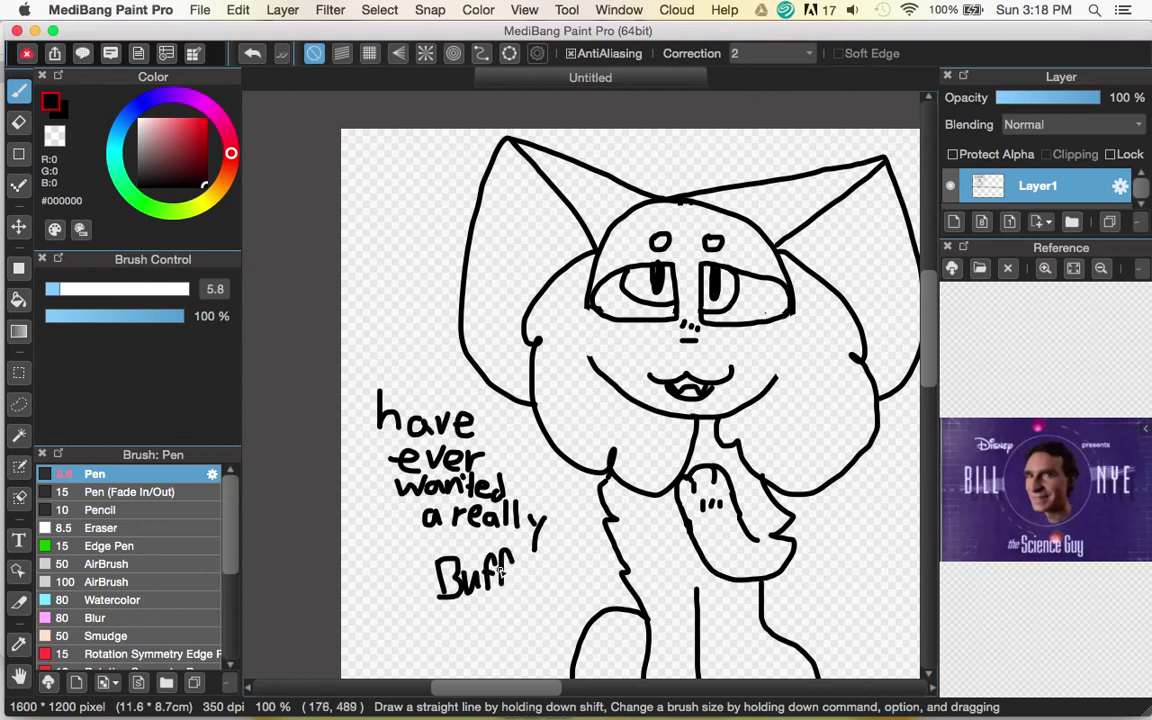
pyautogui.moveTo(520, 578); pyautogui.dragTo(568, 585)
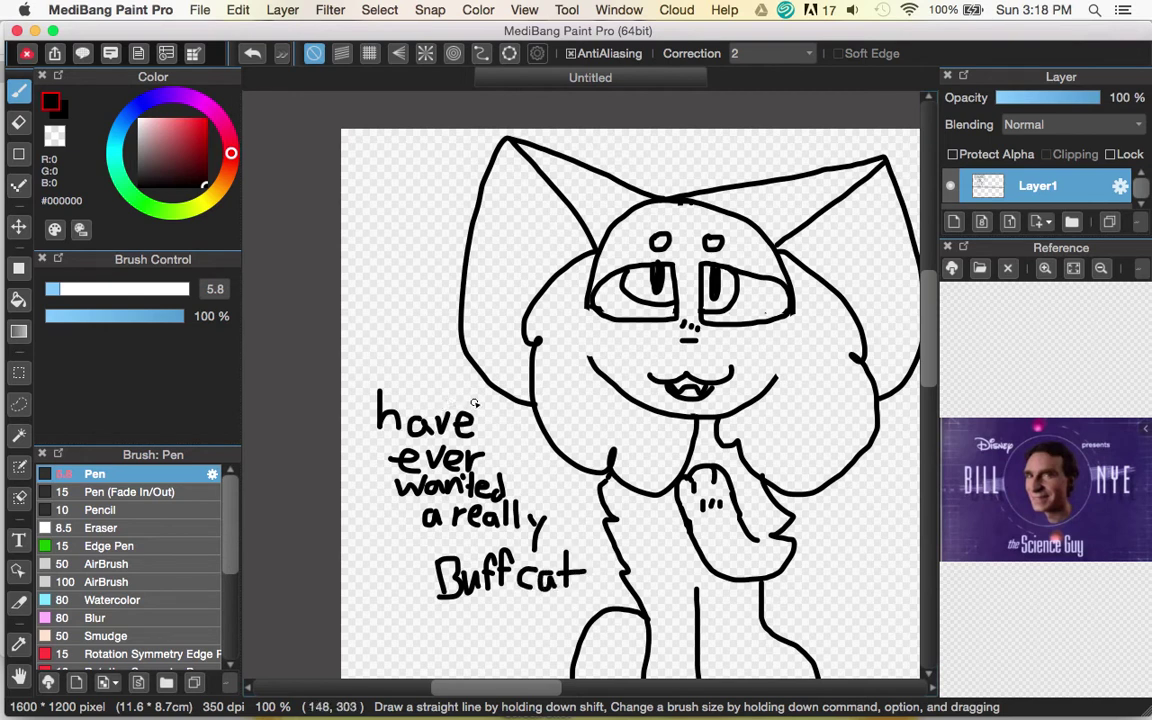
pyautogui.moveTo(357, 381)
pyautogui.mouseDown()
pyautogui.moveTo(341, 463)
pyautogui.moveTo(369, 576)
pyautogui.moveTo(446, 644)
pyautogui.moveTo(531, 643)
pyautogui.moveTo(588, 602)
pyautogui.moveTo(590, 550)
pyautogui.moveTo(536, 456)
pyautogui.mouseUp()
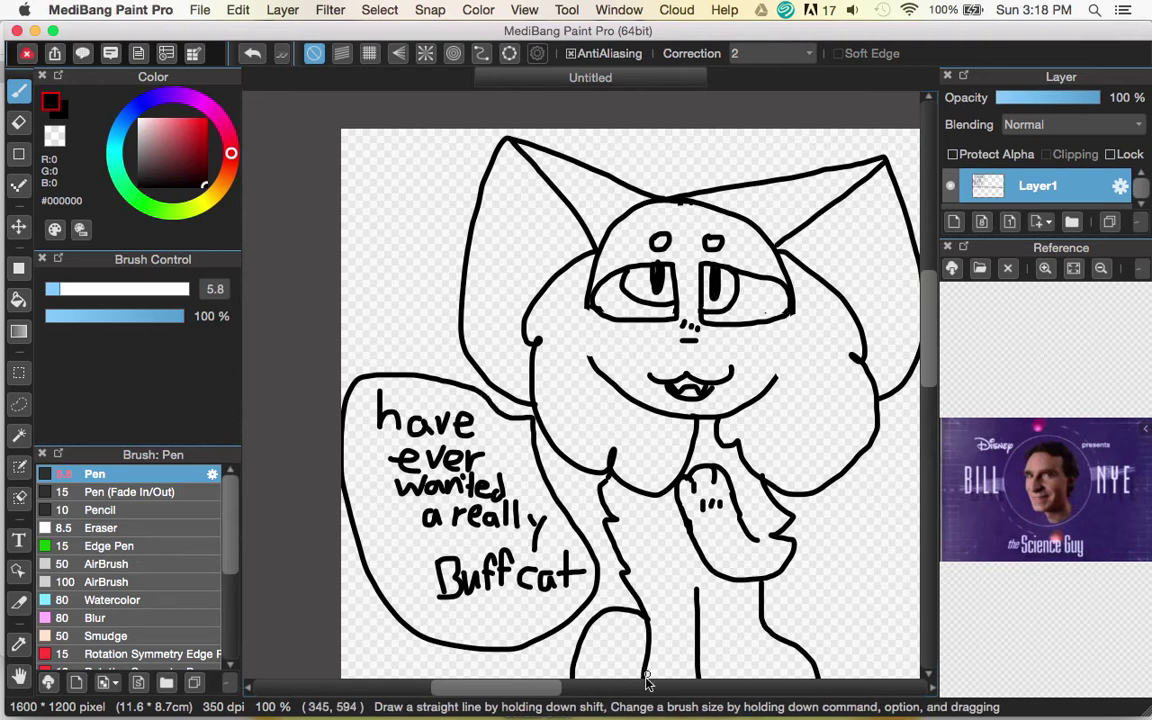
# Draw a vertical panel divider beside the cat, from the canvas's upper edge down to the thick horizontal line.
pyautogui.moveTo(555, 691); pyautogui.dragTo(590, 695)
pyautogui.press('super+minus')
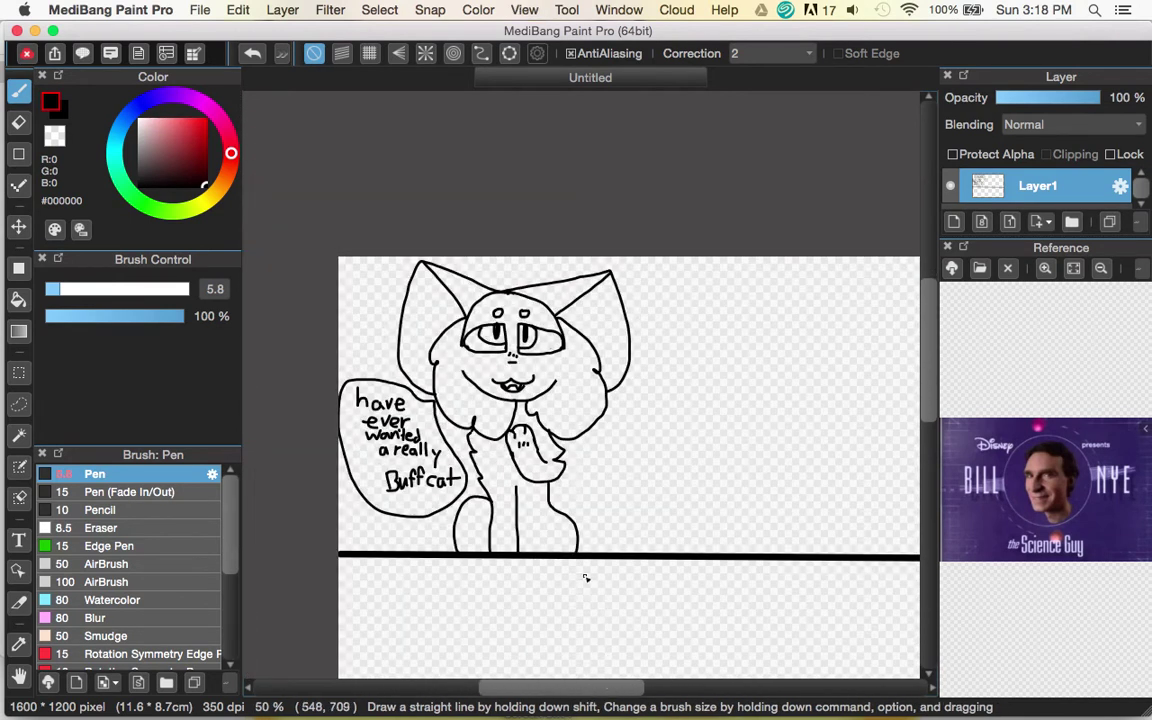
pyautogui.moveTo(645, 211); pyautogui.dragTo(640, 522)
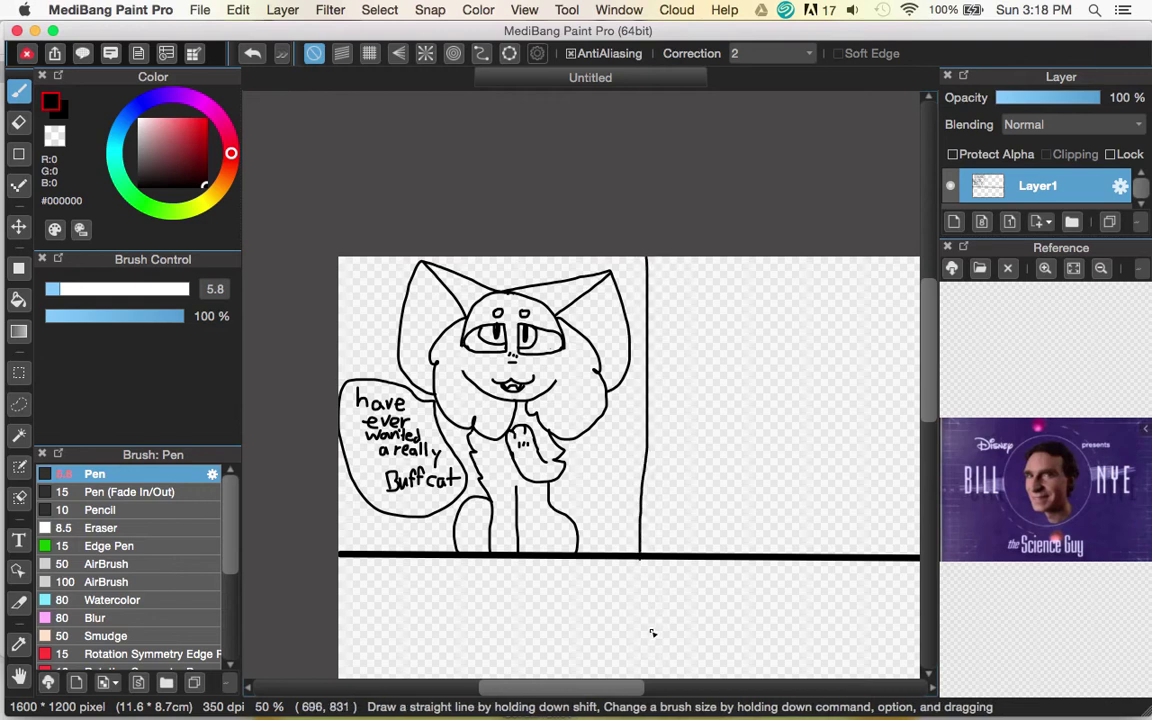
# Try to outline a large head in the empty panel beside the divider, and undo the stroke.
pyautogui.press('super+plus')
pyautogui.press('super+plus')
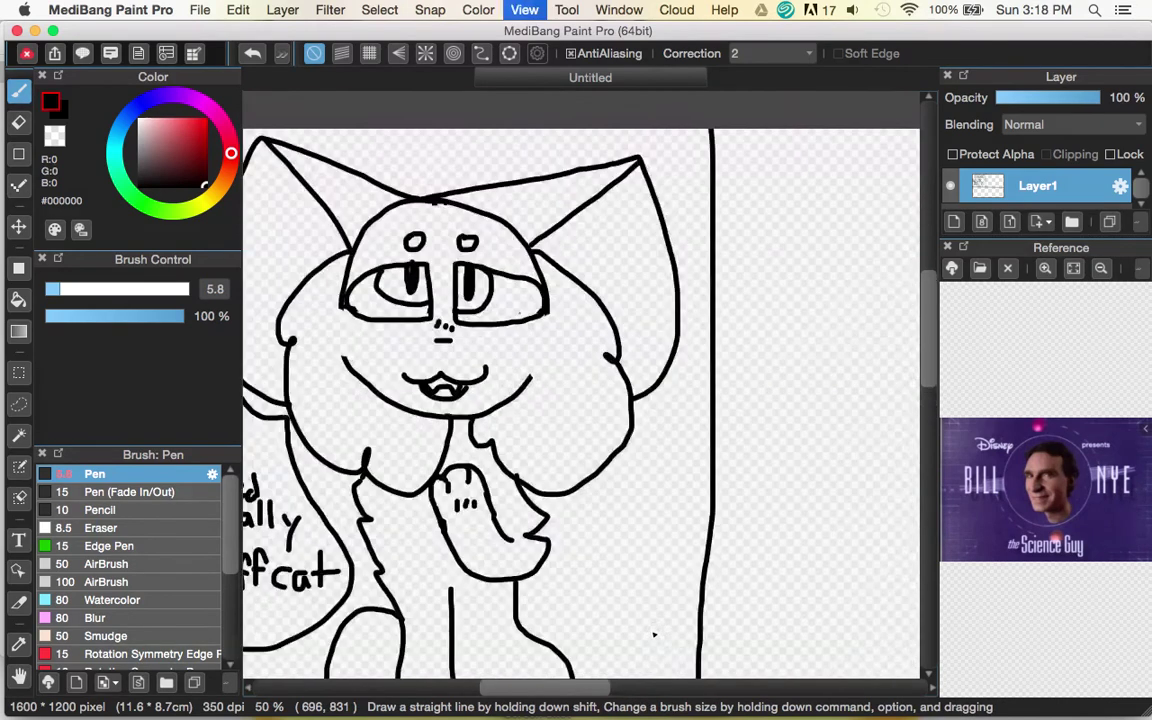
pyautogui.moveTo(553, 691); pyautogui.dragTo(647, 701)
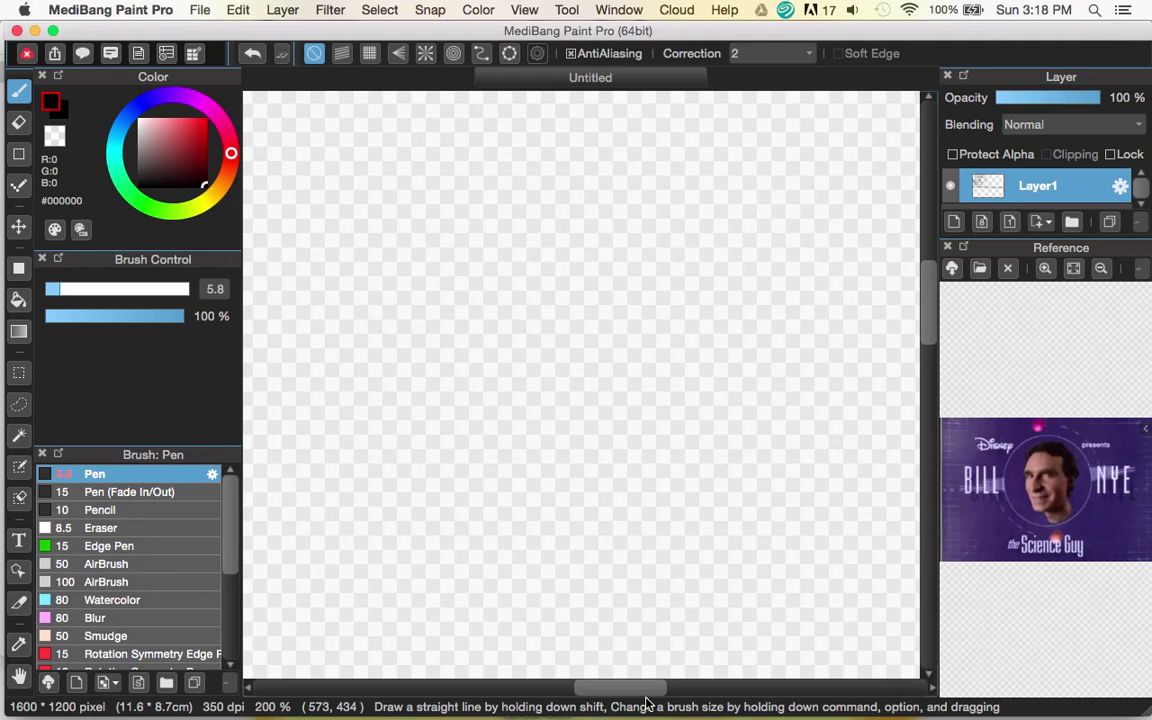
pyautogui.scroll(3, 607, 395)
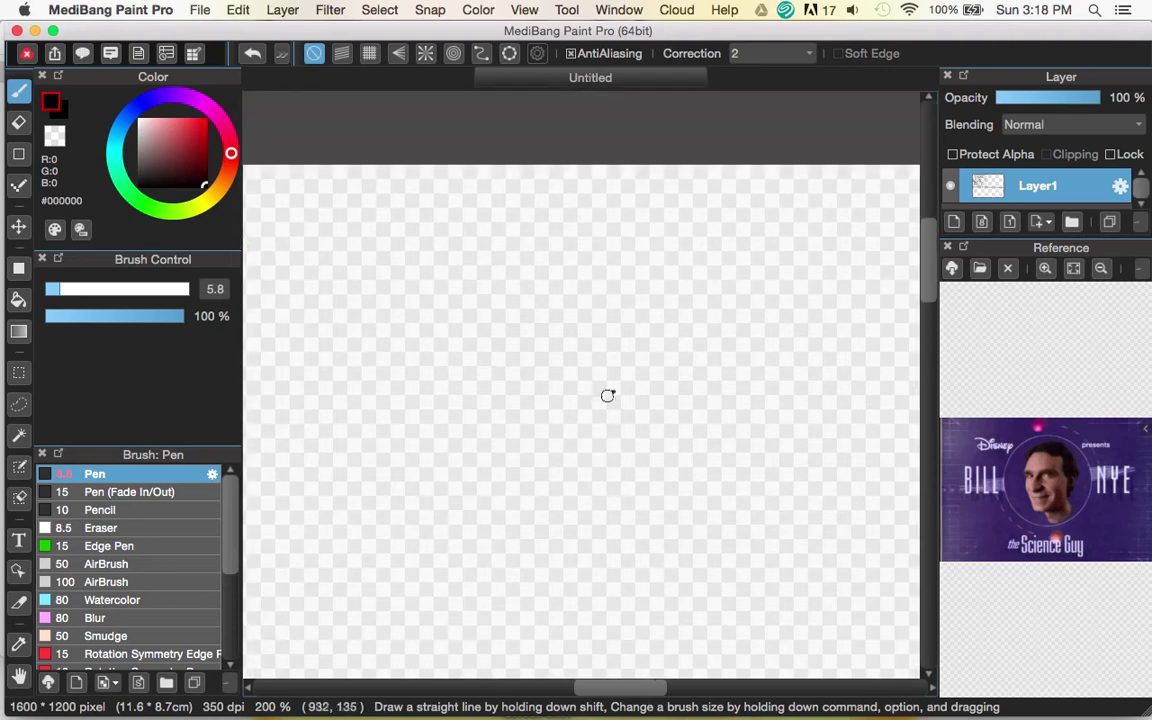
pyautogui.moveTo(638, 284)
pyautogui.mouseDown()
pyautogui.moveTo(560, 299)
pyautogui.moveTo(527, 333)
pyautogui.moveTo(485, 428)
pyautogui.moveTo(467, 512)
pyautogui.moveTo(473, 585)
pyautogui.moveTo(538, 683)
pyautogui.mouseUp()
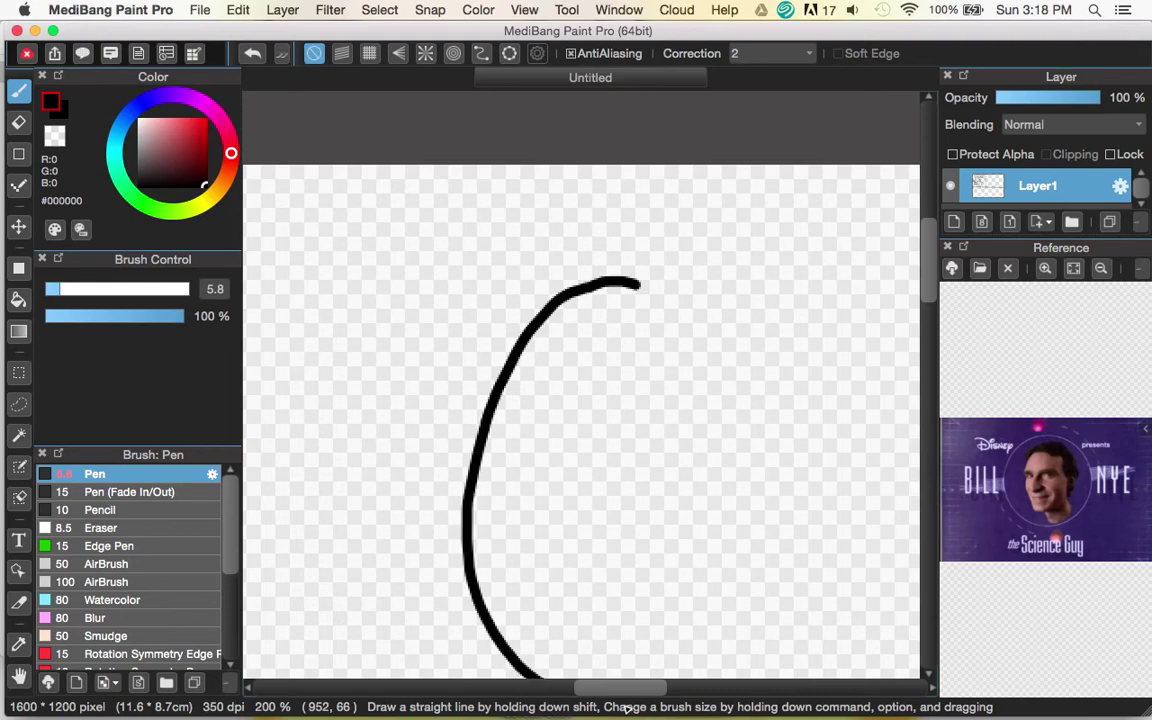
pyautogui.moveTo(773, 676); pyautogui.dragTo(810, 553)
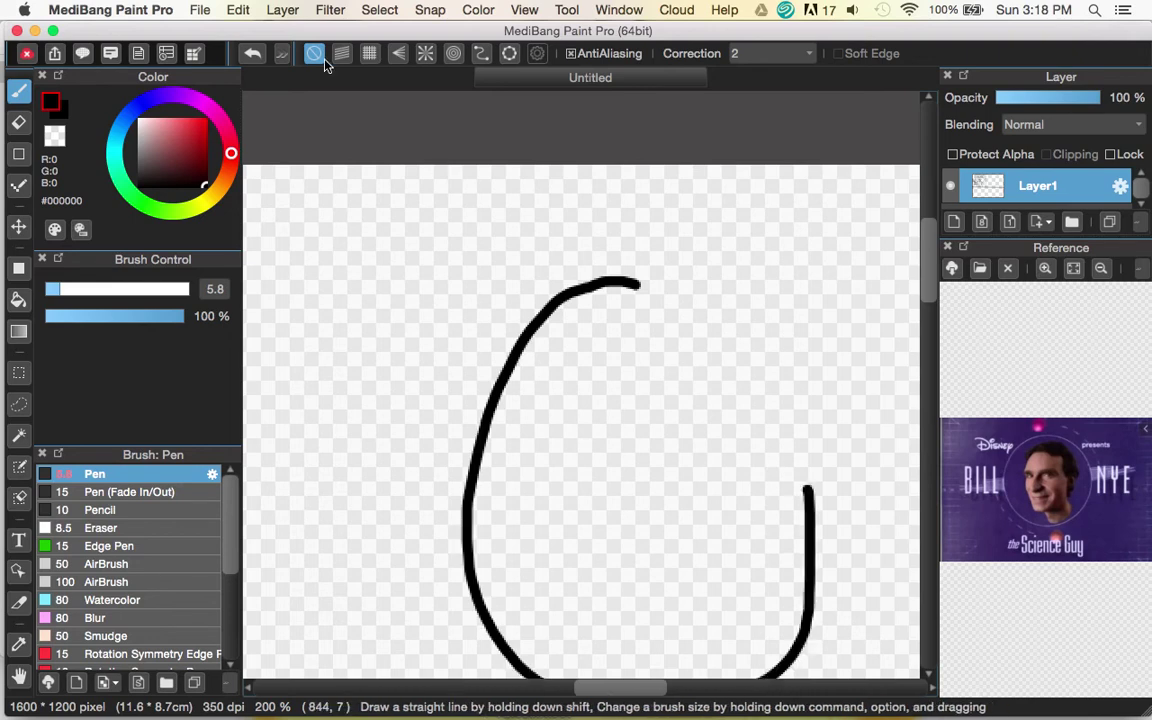
pyautogui.click(253, 53)
# Try a round head outline touching the canvas's upper edge, erase its overlapping line end, and undo the attempt.
pyautogui.moveTo(600, 196)
pyautogui.mouseDown()
pyautogui.moveTo(540, 187)
pyautogui.moveTo(485, 205)
pyautogui.moveTo(463, 228)
pyautogui.moveTo(439, 285)
pyautogui.moveTo(433, 387)
pyautogui.moveTo(464, 469)
pyautogui.moveTo(501, 518)
pyautogui.moveTo(562, 559)
pyautogui.moveTo(669, 566)
pyautogui.moveTo(714, 555)
pyautogui.moveTo(761, 534)
pyautogui.moveTo(814, 470)
pyautogui.moveTo(852, 339)
pyautogui.moveTo(833, 274)
pyautogui.moveTo(775, 211)
pyautogui.moveTo(693, 173)
pyautogui.moveTo(528, 188)
pyautogui.mouseUp()
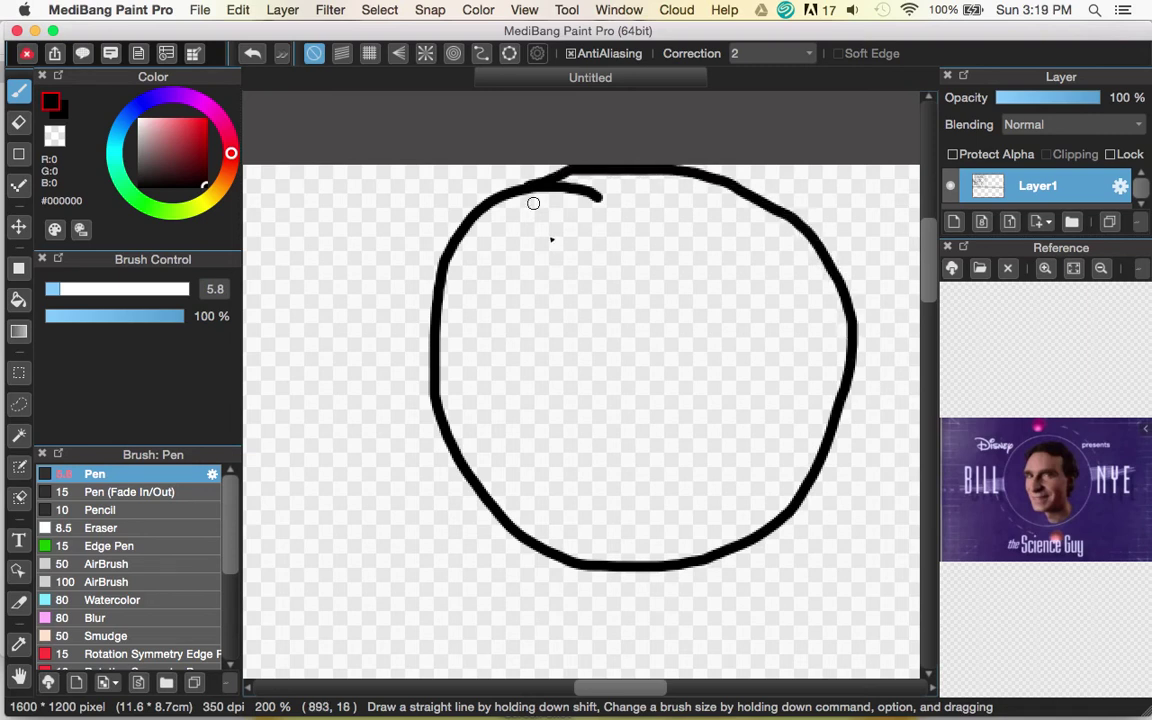
pyautogui.click(18, 121)
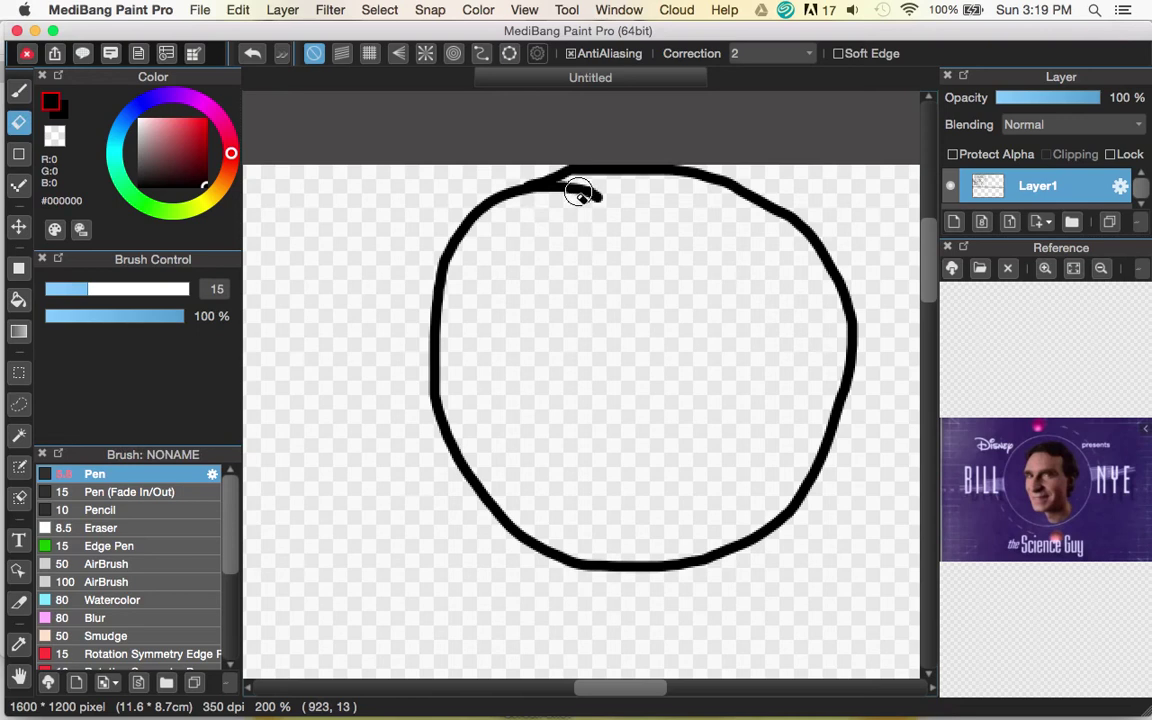
pyautogui.moveTo(568, 195)
pyautogui.mouseDown()
pyautogui.moveTo(604, 200)
pyautogui.moveTo(606, 212)
pyautogui.mouseUp()
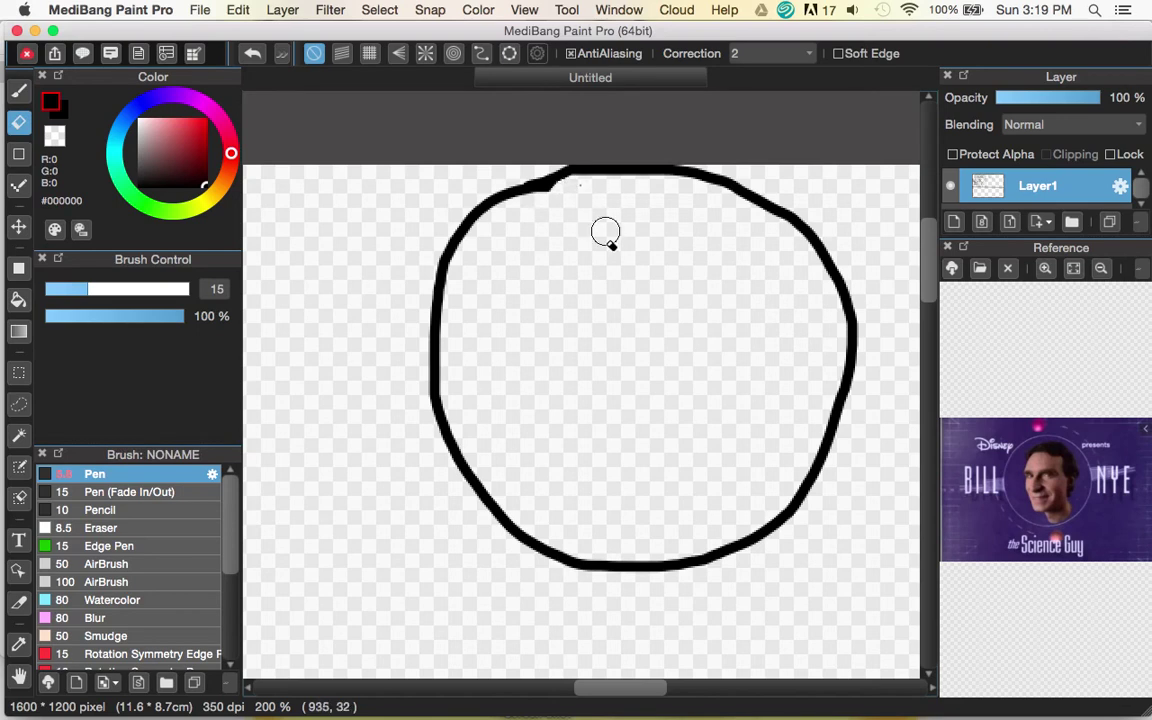
pyautogui.press('super+minus')
pyautogui.press('super+minus')
pyautogui.press('super+minus')
pyautogui.press('super+minus')
pyautogui.press('super+minus')
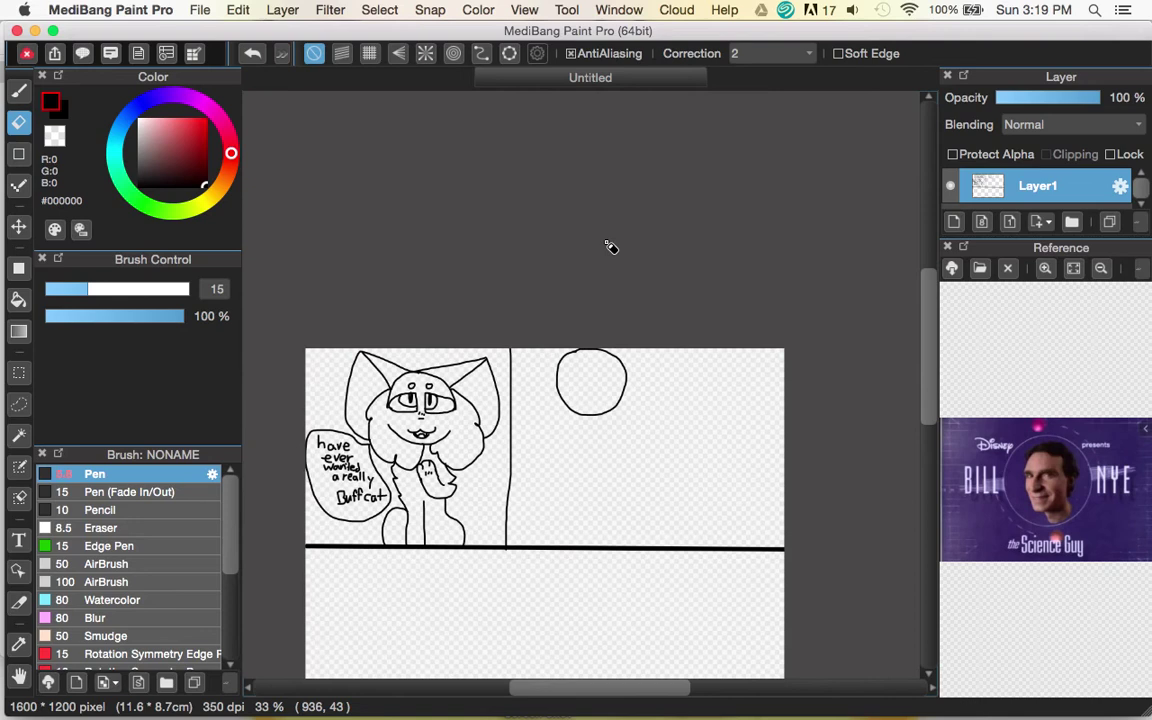
pyautogui.click(252, 54)
# Draw a smaller round head with the pen in the empty upper panel and add a fluffy cheek on each side.
pyautogui.click(18, 90)
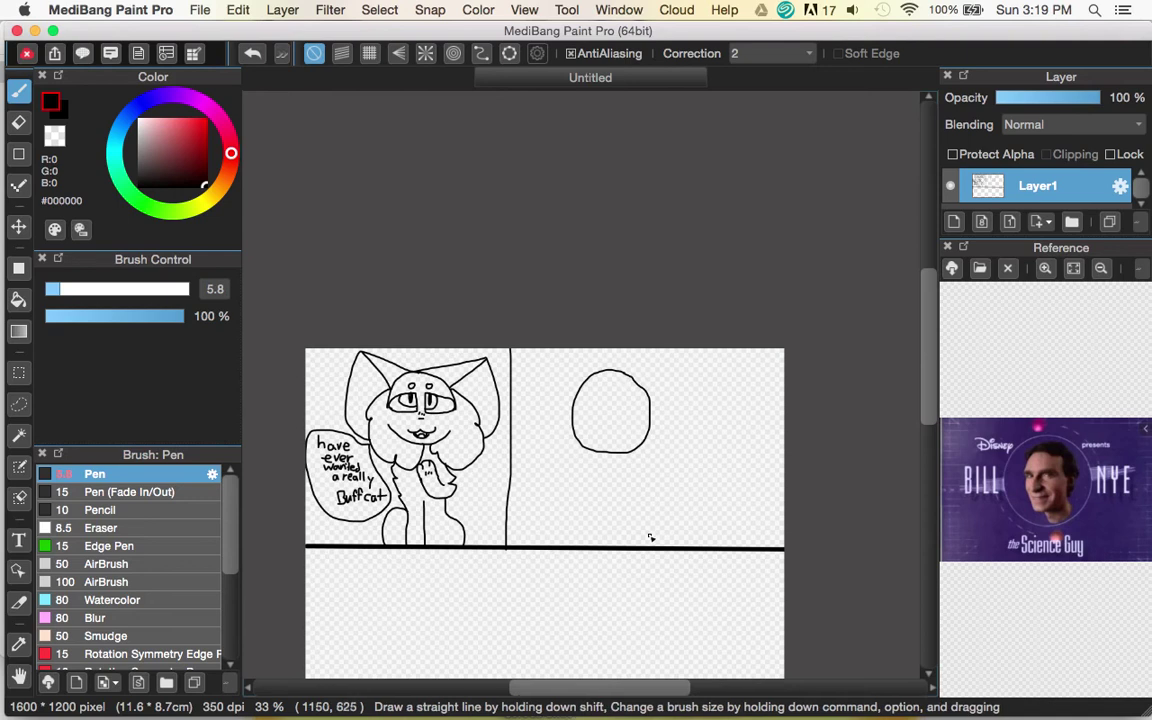
pyautogui.press('super+plus')
pyautogui.press('super+plus')
pyautogui.press('super+plus')
pyautogui.press('super+plus')
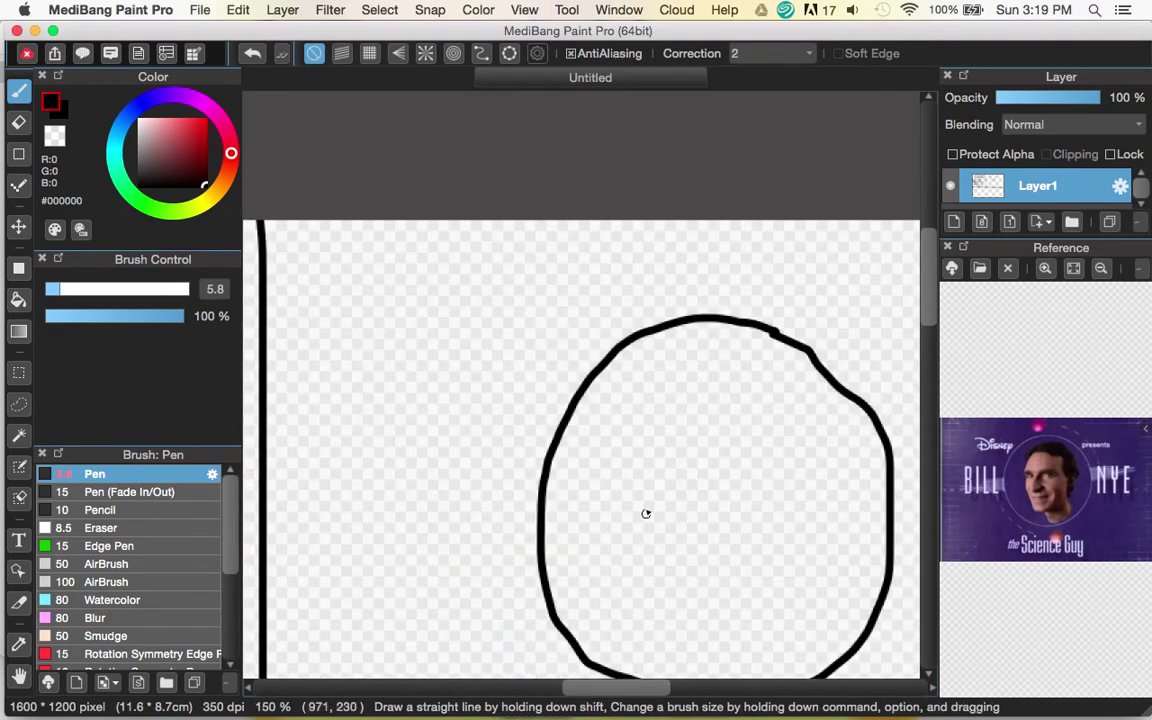
pyautogui.scroll(-5, 646, 513)
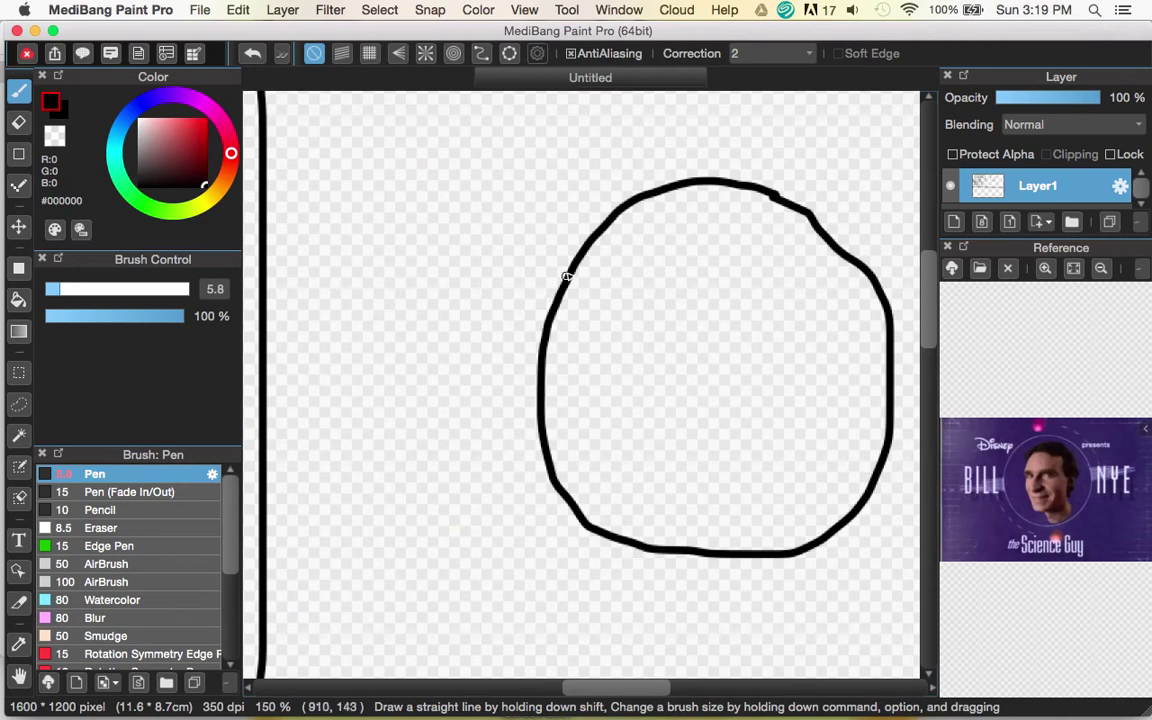
pyautogui.moveTo(570, 264)
pyautogui.mouseDown()
pyautogui.moveTo(489, 348)
pyautogui.moveTo(472, 444)
pyautogui.moveTo(483, 433)
pyautogui.moveTo(479, 552)
pyautogui.moveTo(524, 623)
pyautogui.moveTo(625, 652)
pyautogui.moveTo(677, 607)
pyautogui.moveTo(681, 631)
pyautogui.moveTo(710, 602)
pyautogui.moveTo(708, 552)
pyautogui.mouseUp()
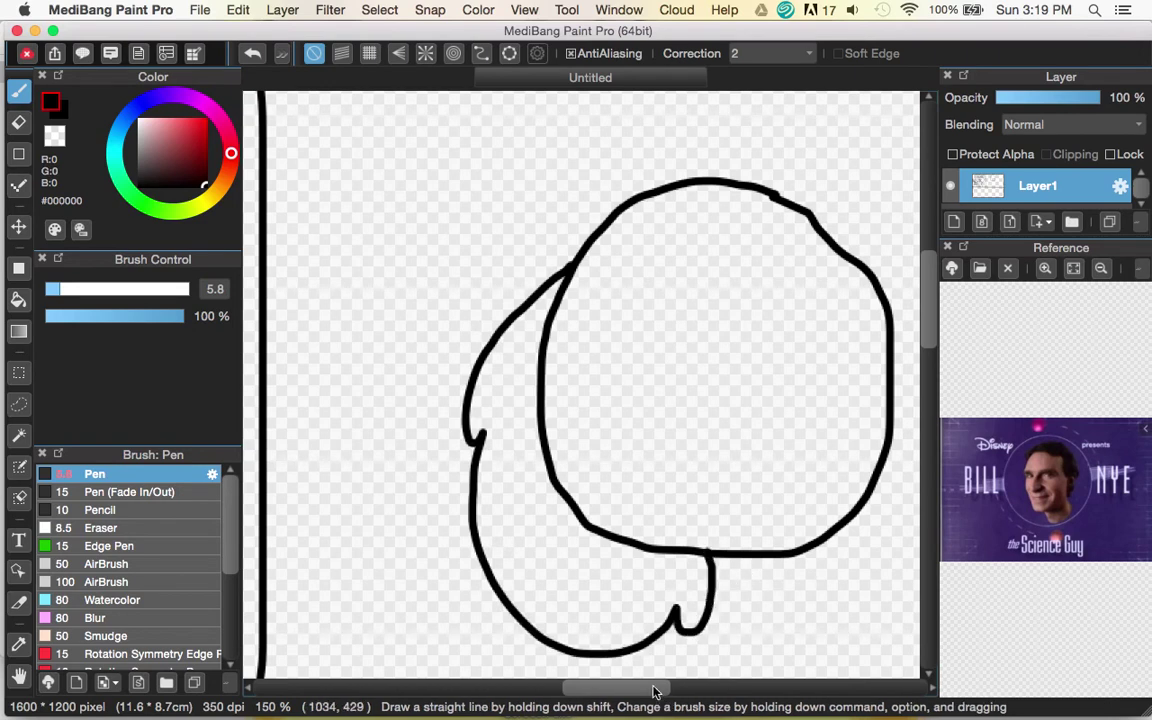
pyautogui.moveTo(655, 690); pyautogui.dragTo(705, 689)
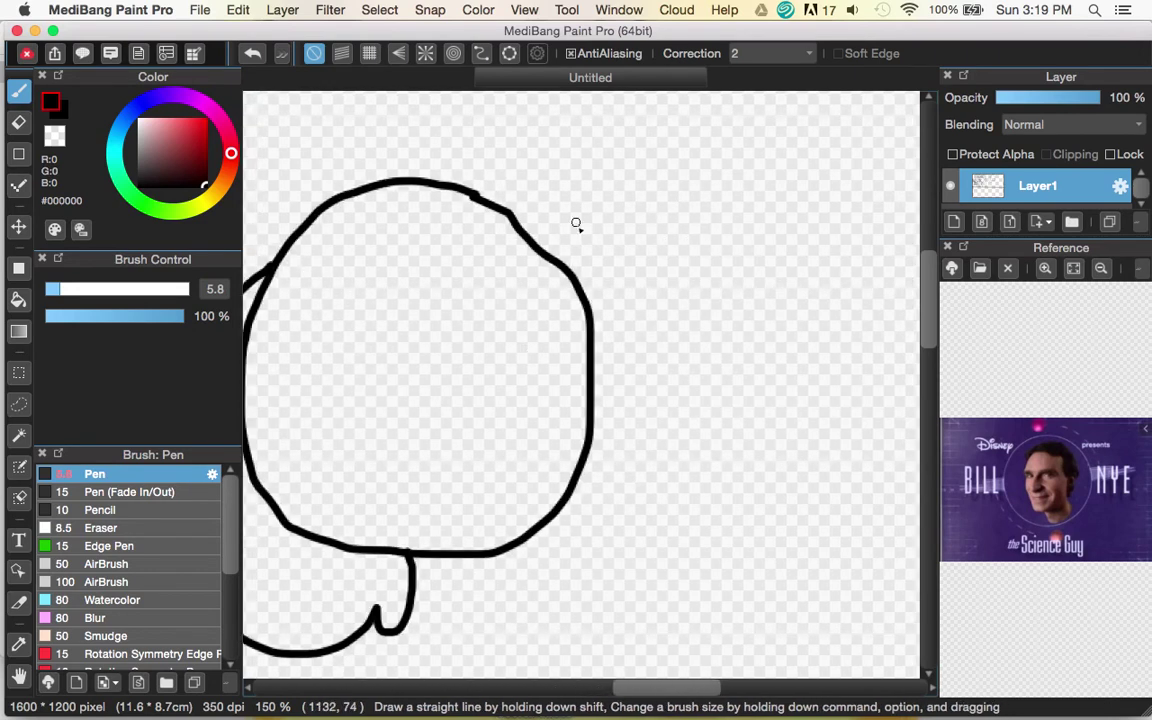
pyautogui.moveTo(517, 226)
pyautogui.mouseDown()
pyautogui.moveTo(569, 246)
pyautogui.moveTo(719, 423)
pyautogui.moveTo(698, 459)
pyautogui.moveTo(687, 447)
pyautogui.moveTo(711, 565)
pyautogui.moveTo(691, 626)
pyautogui.moveTo(664, 651)
pyautogui.moveTo(612, 664)
pyautogui.moveTo(515, 630)
pyautogui.moveTo(463, 563)
pyautogui.mouseUp()
# Outline a large pointed ear on one side of the new head and a forward-curving ear on the other.
pyautogui.scroll(3, 478, 578)
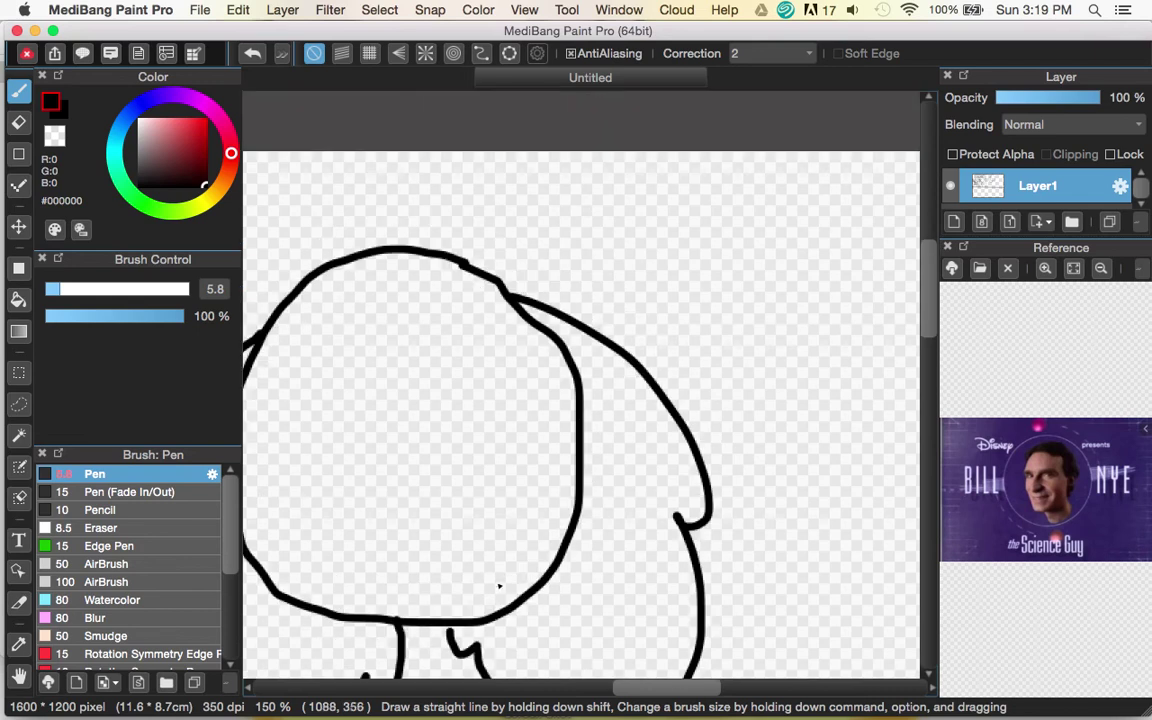
pyautogui.moveTo(402, 249)
pyautogui.mouseDown()
pyautogui.moveTo(815, 202)
pyautogui.moveTo(828, 275)
pyautogui.moveTo(821, 417)
pyautogui.moveTo(787, 516)
pyautogui.moveTo(703, 592)
pyautogui.mouseUp()
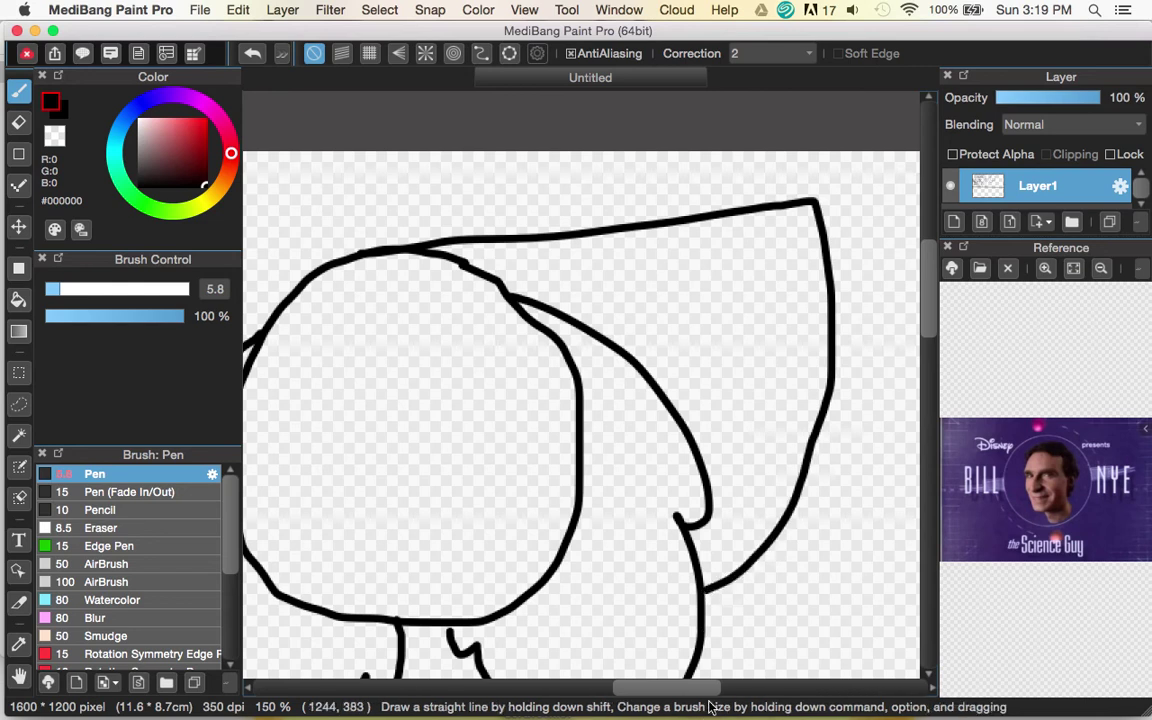
pyautogui.hscroll(-3, 697, 697)
pyautogui.hscroll(-6, 697, 697)
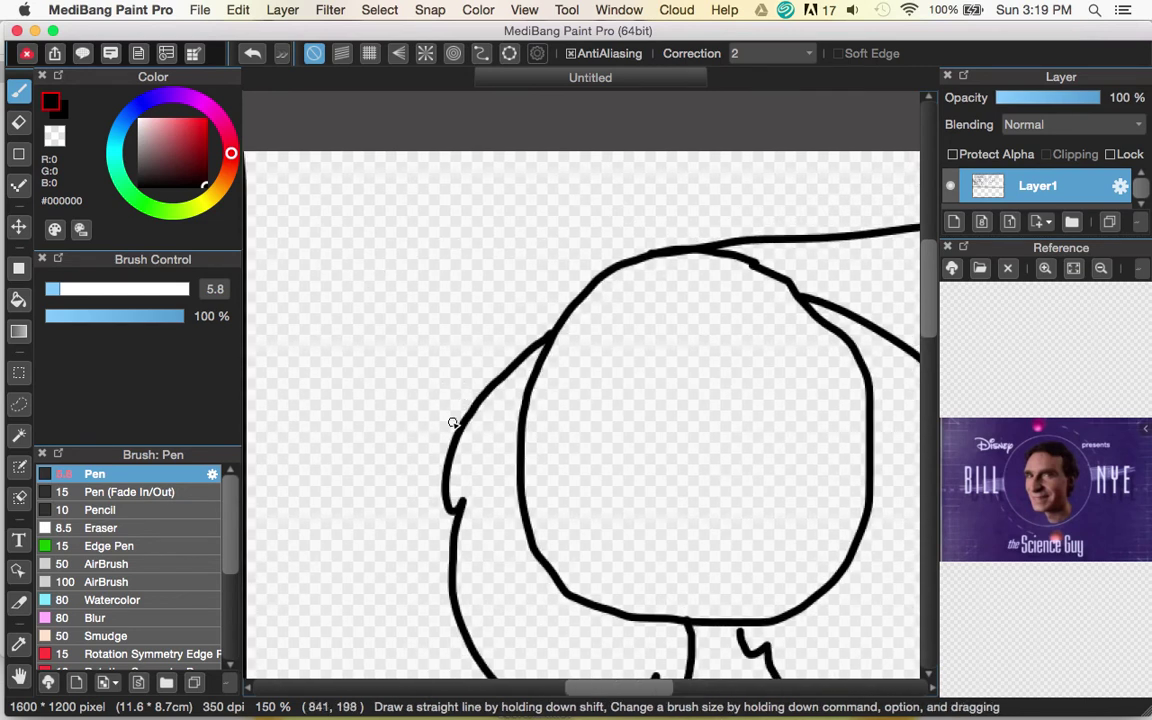
pyautogui.moveTo(456, 428)
pyautogui.mouseDown()
pyautogui.moveTo(486, 312)
pyautogui.moveTo(528, 256)
pyautogui.moveTo(711, 175)
pyautogui.mouseUp()
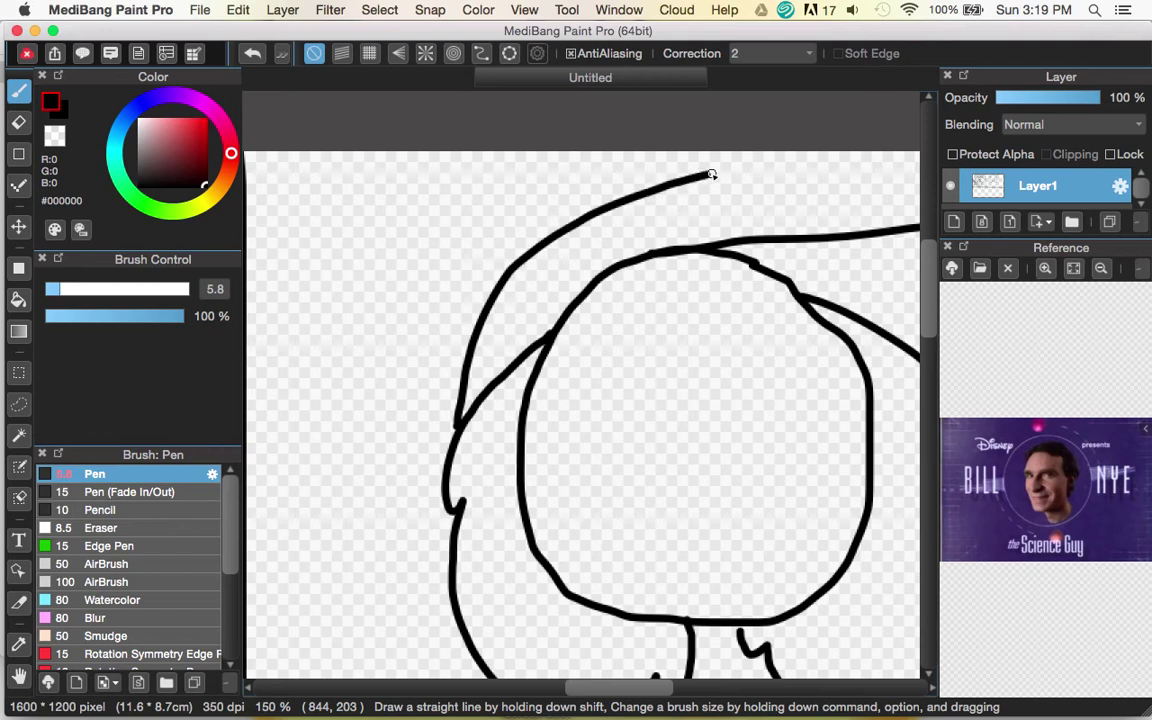
pyautogui.click(252, 53)
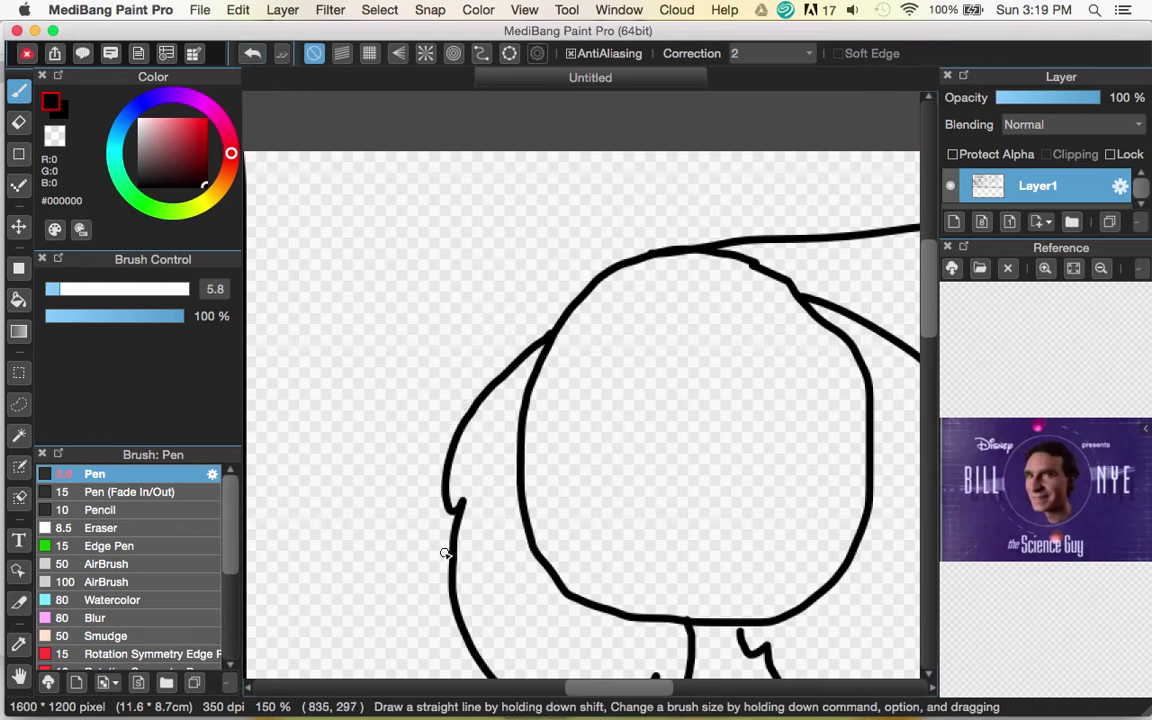
pyautogui.moveTo(450, 558)
pyautogui.mouseDown()
pyautogui.moveTo(401, 492)
pyautogui.moveTo(386, 444)
pyautogui.moveTo(398, 317)
pyautogui.moveTo(481, 235)
pyautogui.moveTo(566, 195)
pyautogui.moveTo(718, 167)
pyautogui.moveTo(680, 251)
pyautogui.mouseUp()
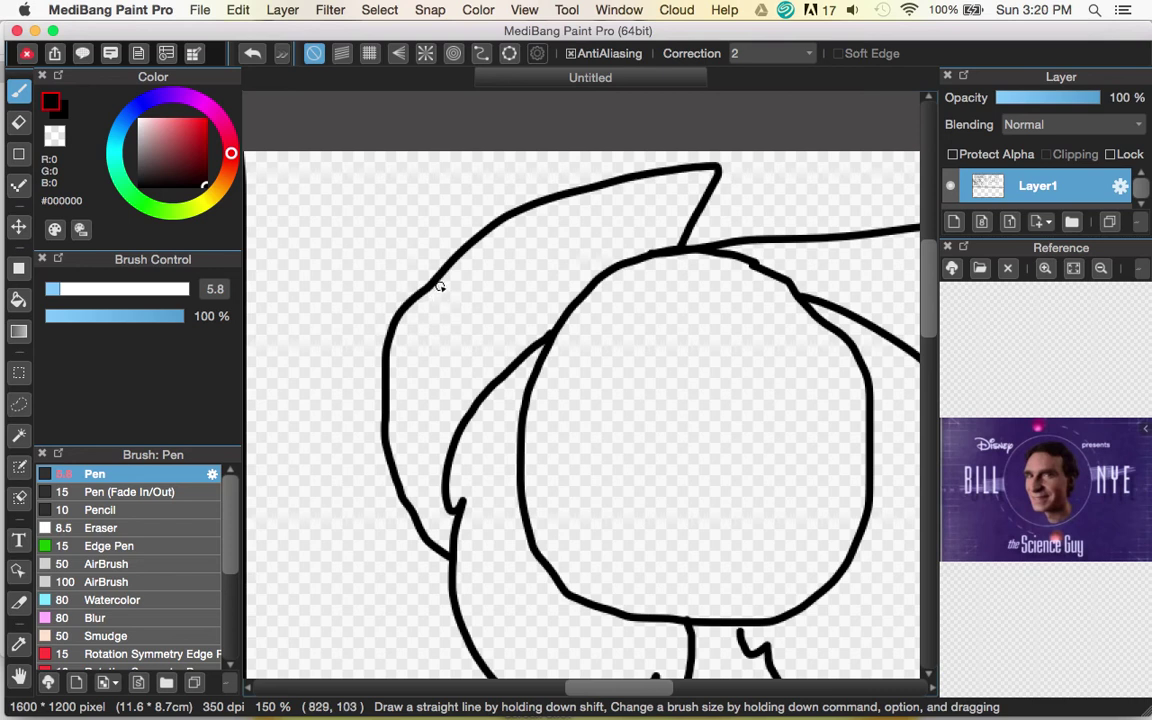
# Draw the inner fold lines of both ears, running from each ear's outer edge to the cheek fur.
pyautogui.moveTo(433, 294)
pyautogui.mouseDown()
pyautogui.moveTo(425, 324)
pyautogui.moveTo(443, 404)
pyautogui.mouseUp()
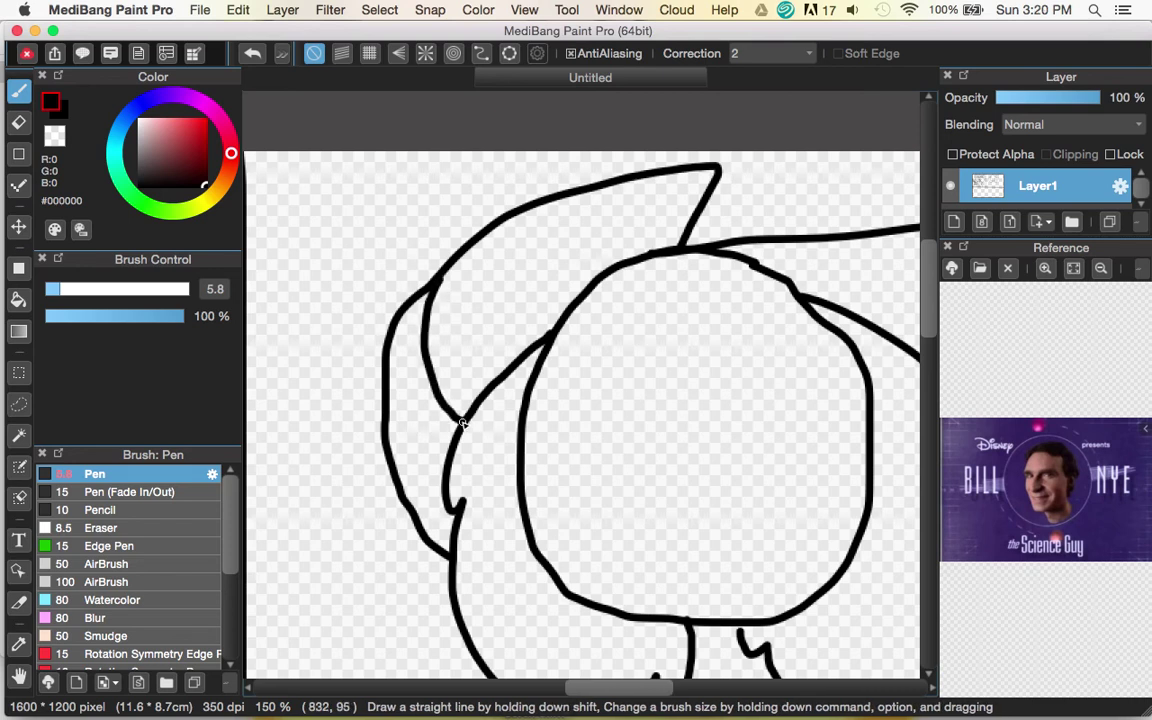
pyautogui.click(251, 56)
pyautogui.moveTo(441, 276)
pyautogui.mouseDown()
pyautogui.moveTo(441, 374)
pyautogui.moveTo(462, 418)
pyautogui.mouseUp()
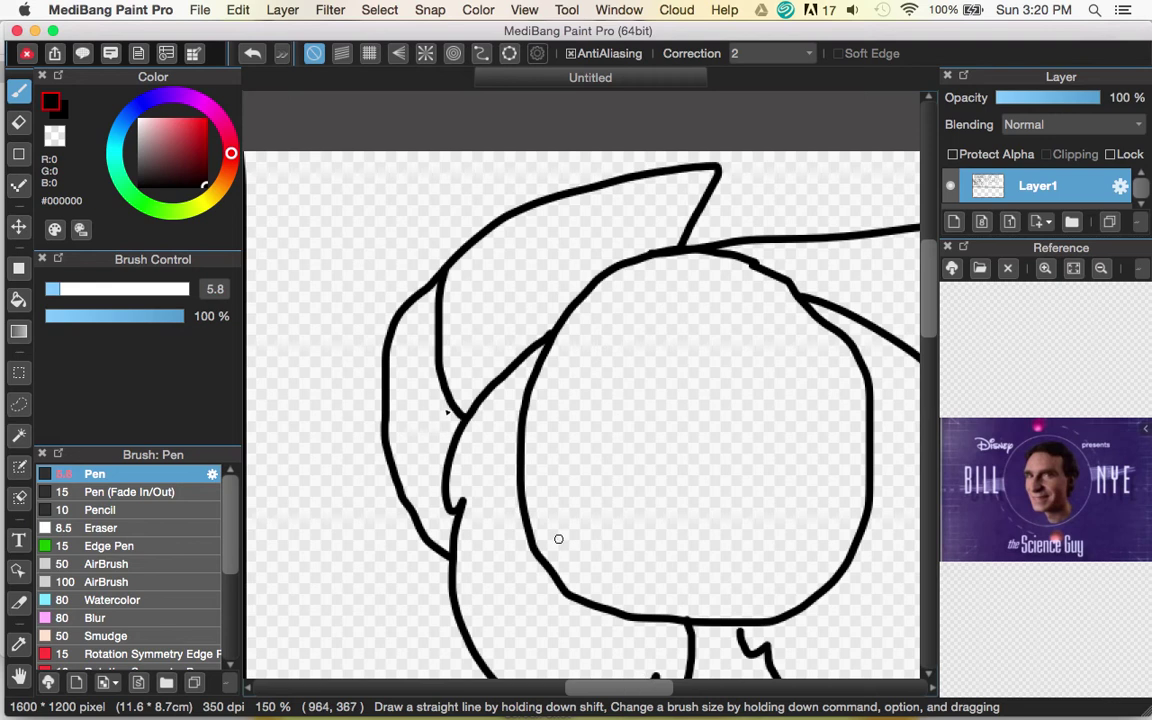
pyautogui.moveTo(627, 697); pyautogui.dragTo(678, 697)
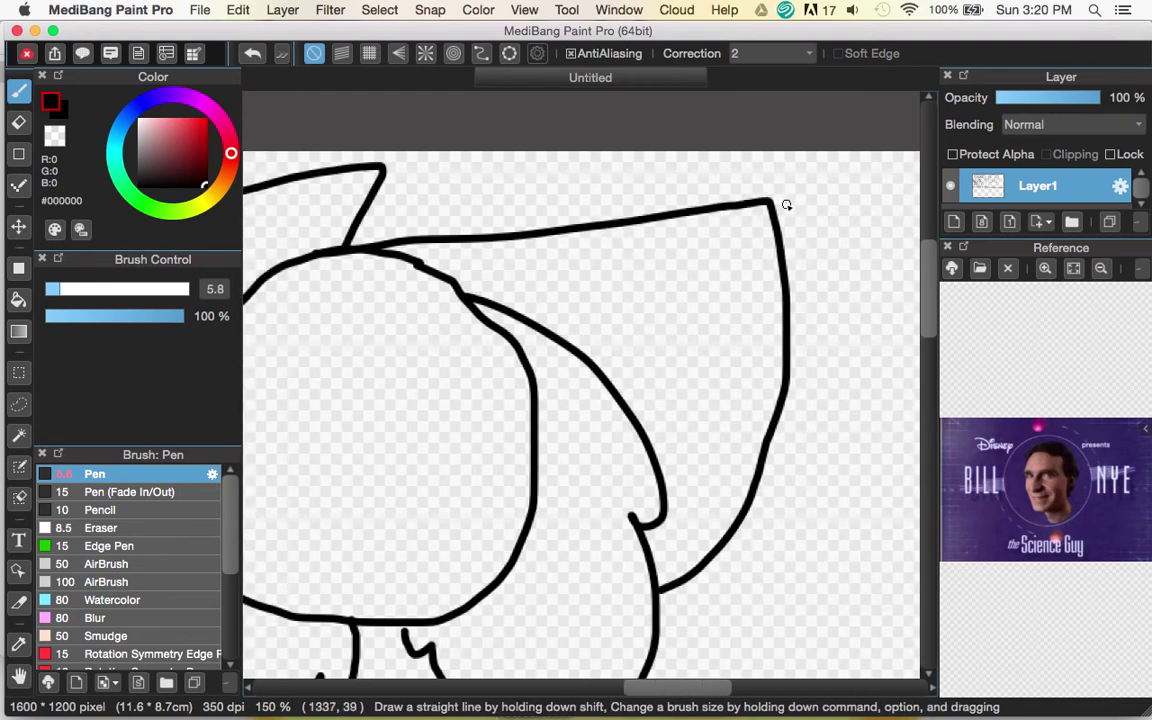
pyautogui.moveTo(768, 204)
pyautogui.mouseDown()
pyautogui.moveTo(693, 253)
pyautogui.moveTo(656, 321)
pyautogui.moveTo(633, 418)
pyautogui.mouseUp()
# Draw a vertical and a horizontal guideline crossing in the middle of the new cat's head.
pyautogui.scroll(-5, 633, 420)
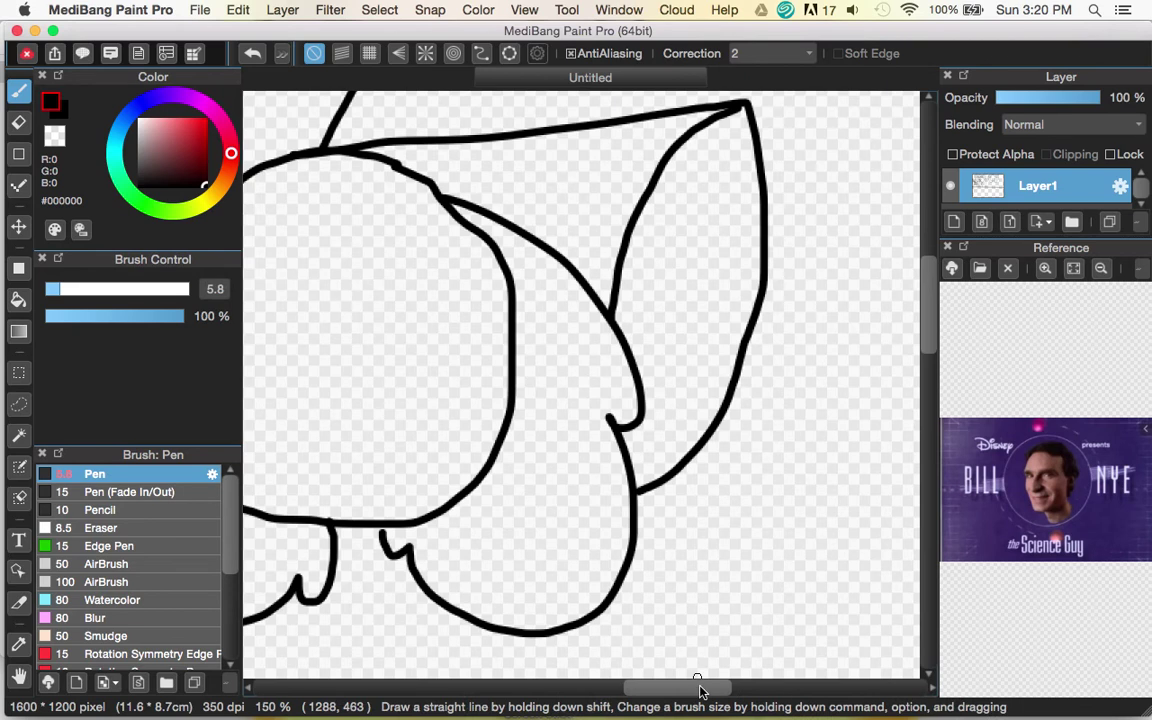
pyautogui.moveTo(700, 690); pyautogui.dragTo(654, 689)
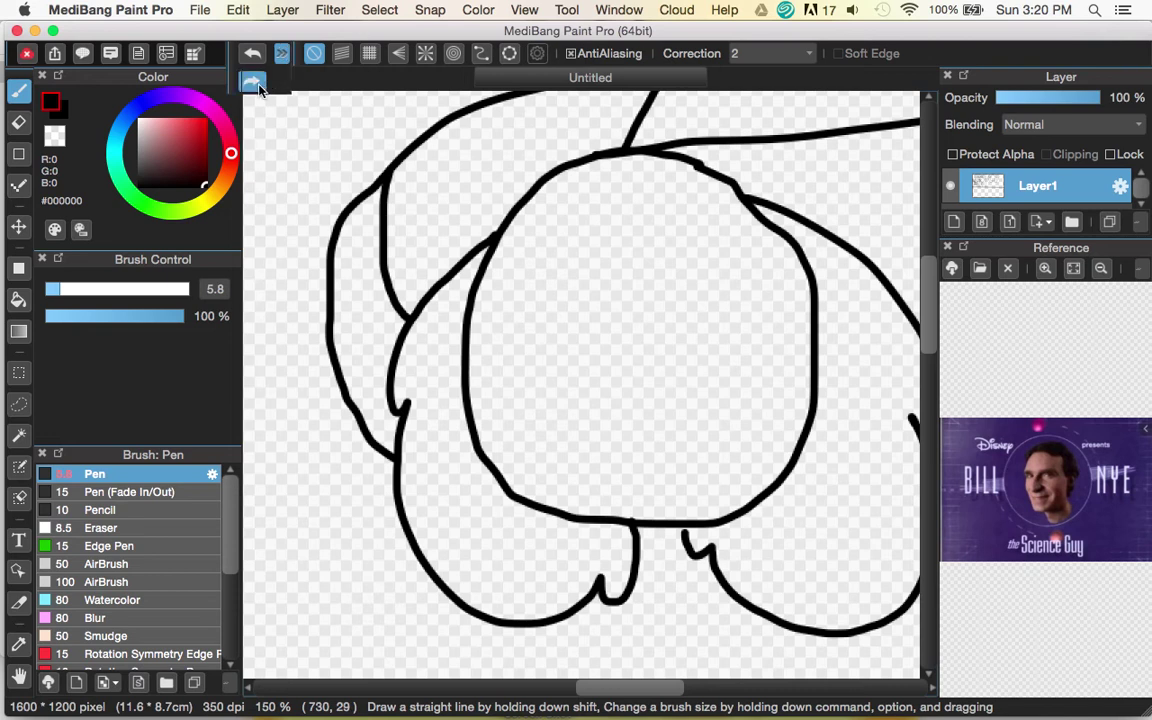
pyautogui.hscroll(2, 600, 470)
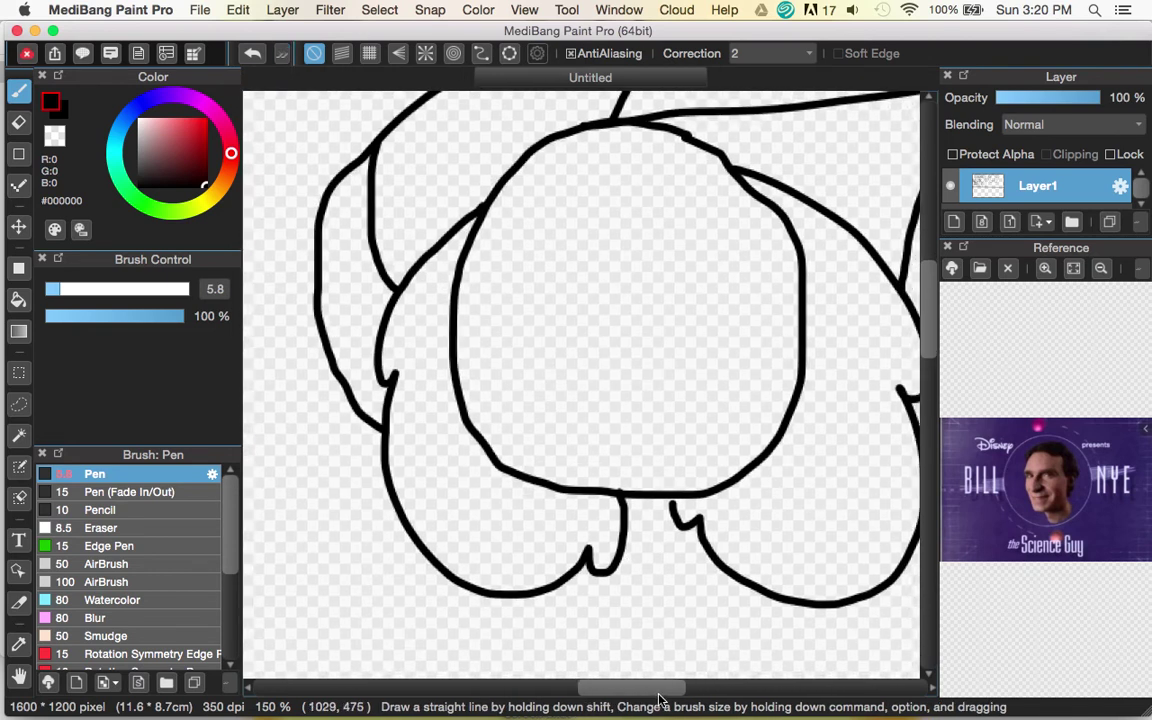
pyautogui.hscroll(3, 680, 670)
pyautogui.hscroll(3, 560, 530)
pyautogui.moveTo(352, 121); pyautogui.dragTo(379, 474)
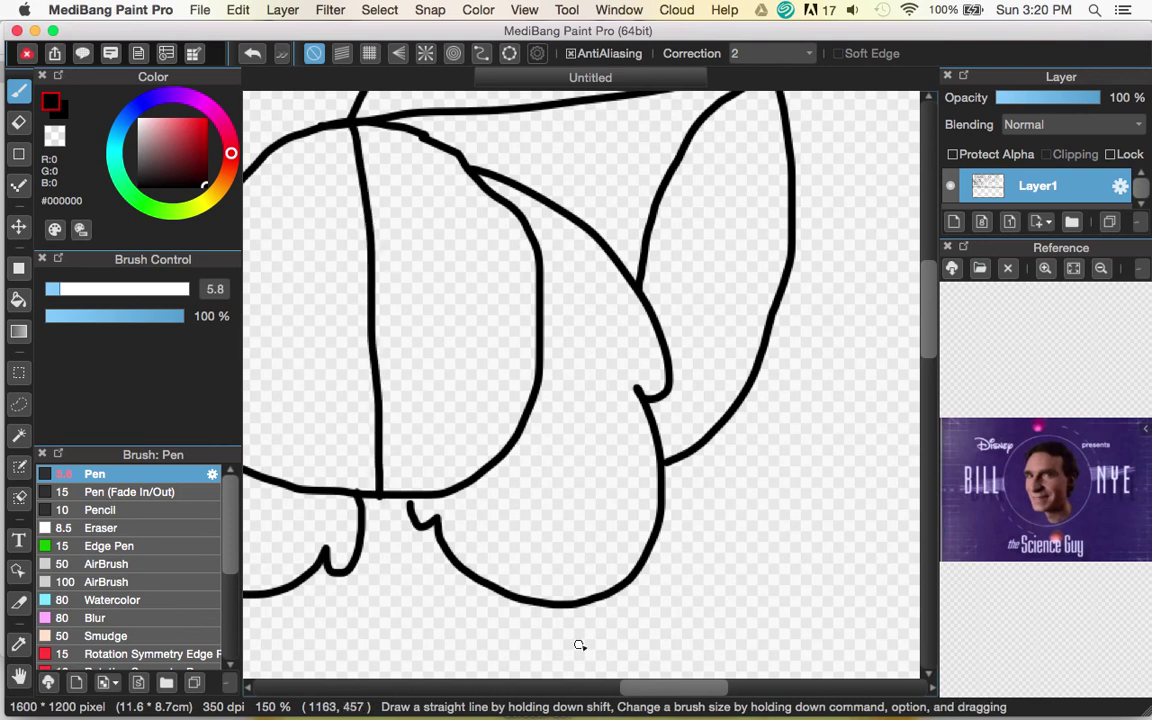
pyautogui.hscroll(-4, 663, 680)
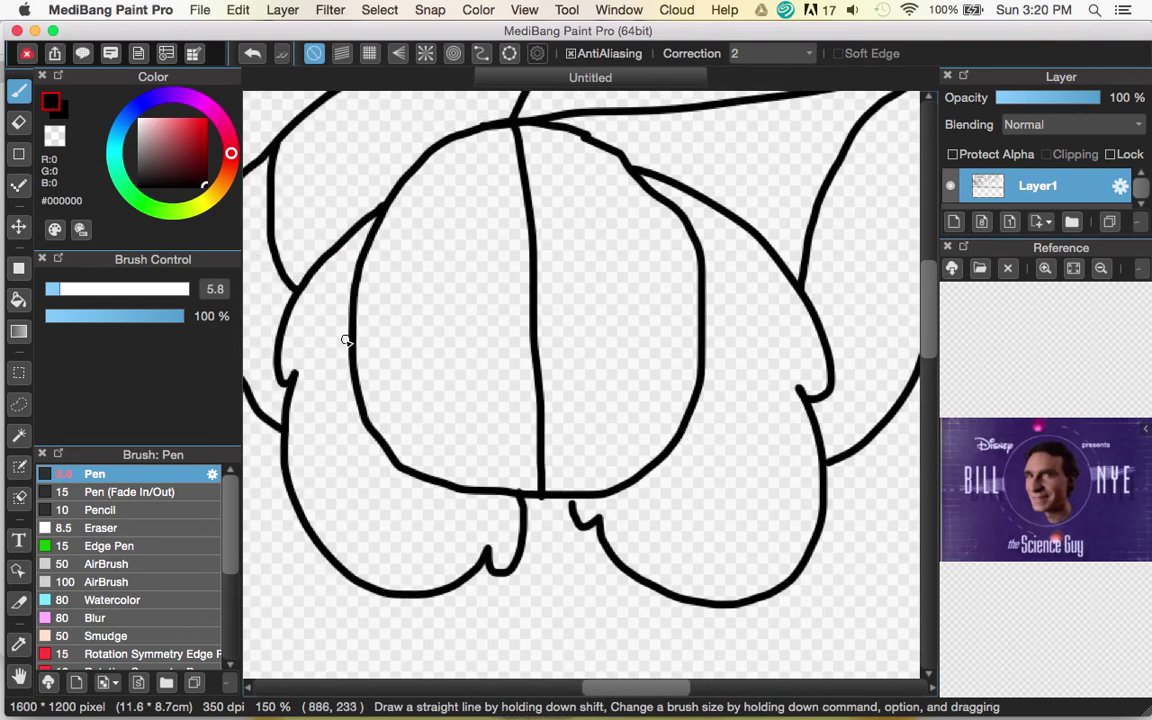
pyautogui.moveTo(352, 339); pyautogui.dragTo(700, 336)
# Draw jagged body outlines from both cheeks down towards the thick horizontal line, with a large bushy tail on one side.
pyautogui.scroll(-5, 548, 483)
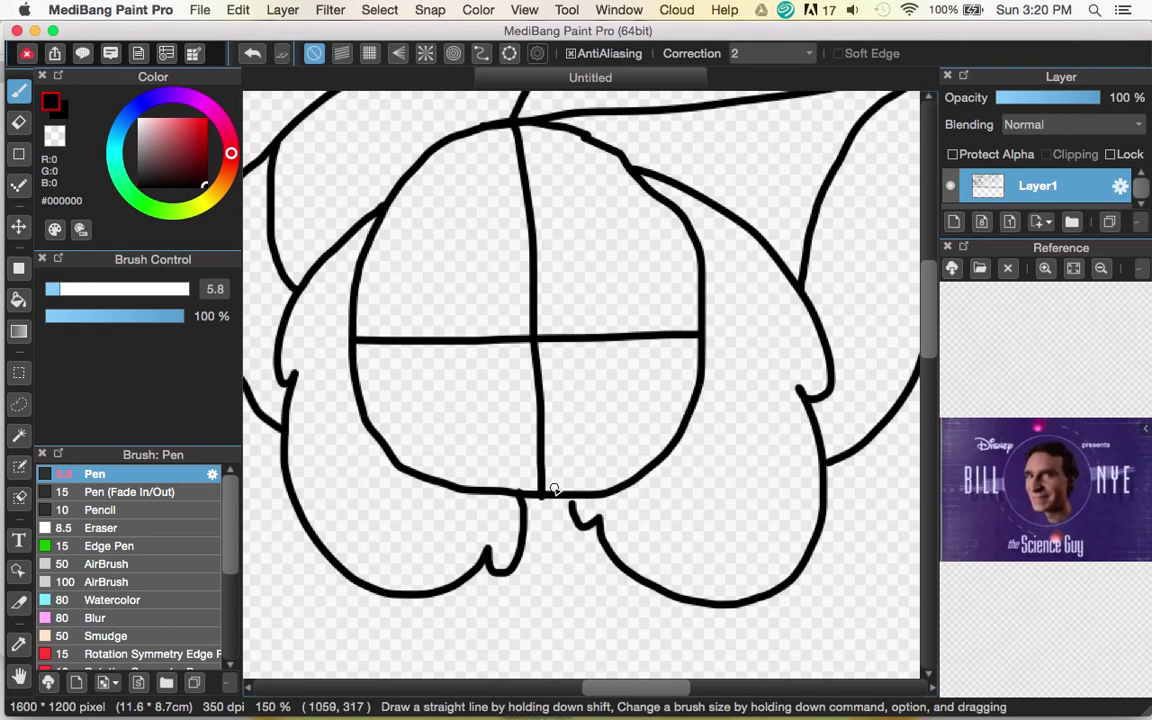
pyautogui.moveTo(518, 326)
pyautogui.mouseDown()
pyautogui.moveTo(484, 361)
pyautogui.moveTo(507, 419)
pyautogui.moveTo(525, 421)
pyautogui.moveTo(498, 439)
pyautogui.moveTo(536, 536)
pyautogui.moveTo(553, 645)
pyautogui.mouseUp()
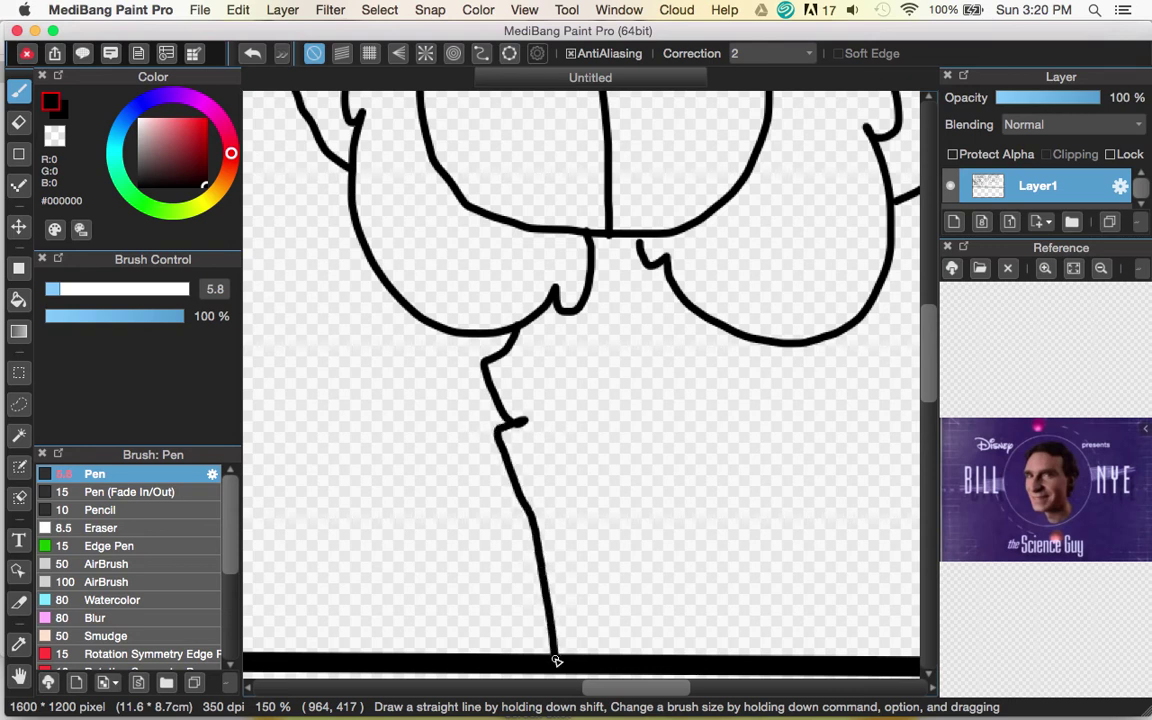
pyautogui.moveTo(657, 692); pyautogui.dragTo(694, 660)
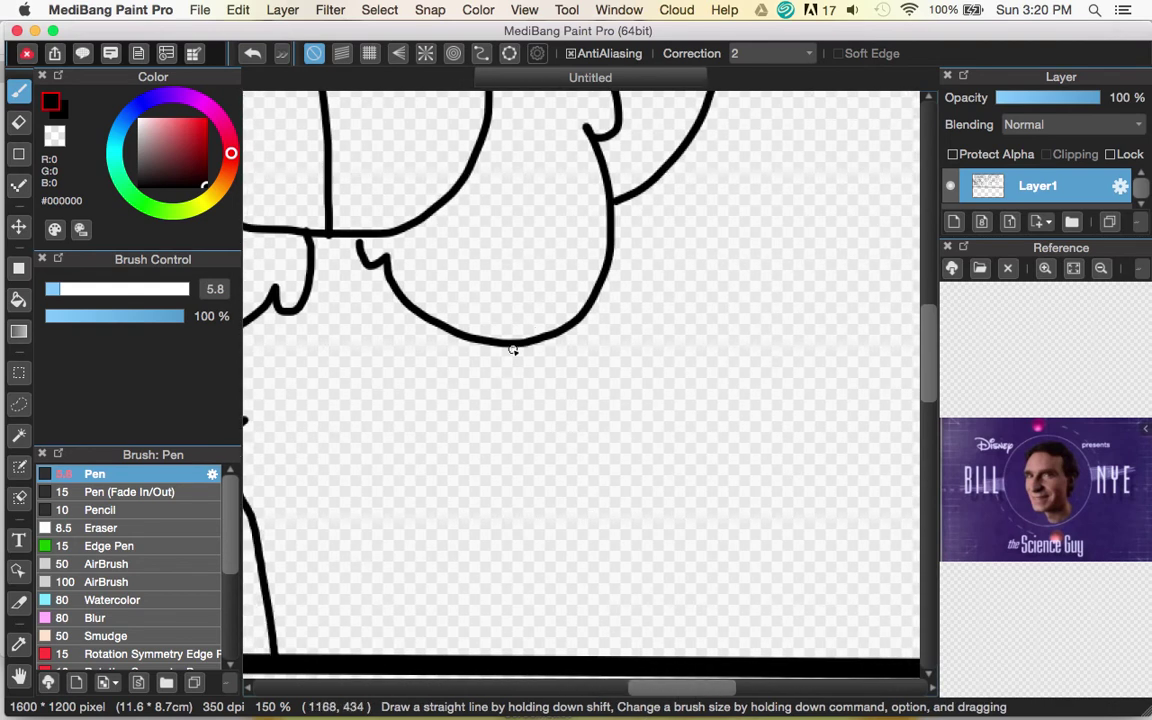
pyautogui.moveTo(527, 348)
pyautogui.mouseDown()
pyautogui.moveTo(588, 355)
pyautogui.moveTo(575, 405)
pyautogui.moveTo(552, 427)
pyautogui.moveTo(584, 428)
pyautogui.moveTo(573, 493)
pyautogui.moveTo(597, 498)
pyautogui.moveTo(692, 357)
pyautogui.moveTo(782, 272)
pyautogui.moveTo(828, 256)
pyautogui.moveTo(873, 268)
pyautogui.moveTo(883, 344)
pyautogui.moveTo(863, 446)
pyautogui.moveTo(835, 494)
pyautogui.moveTo(726, 587)
pyautogui.moveTo(682, 575)
pyautogui.mouseUp()
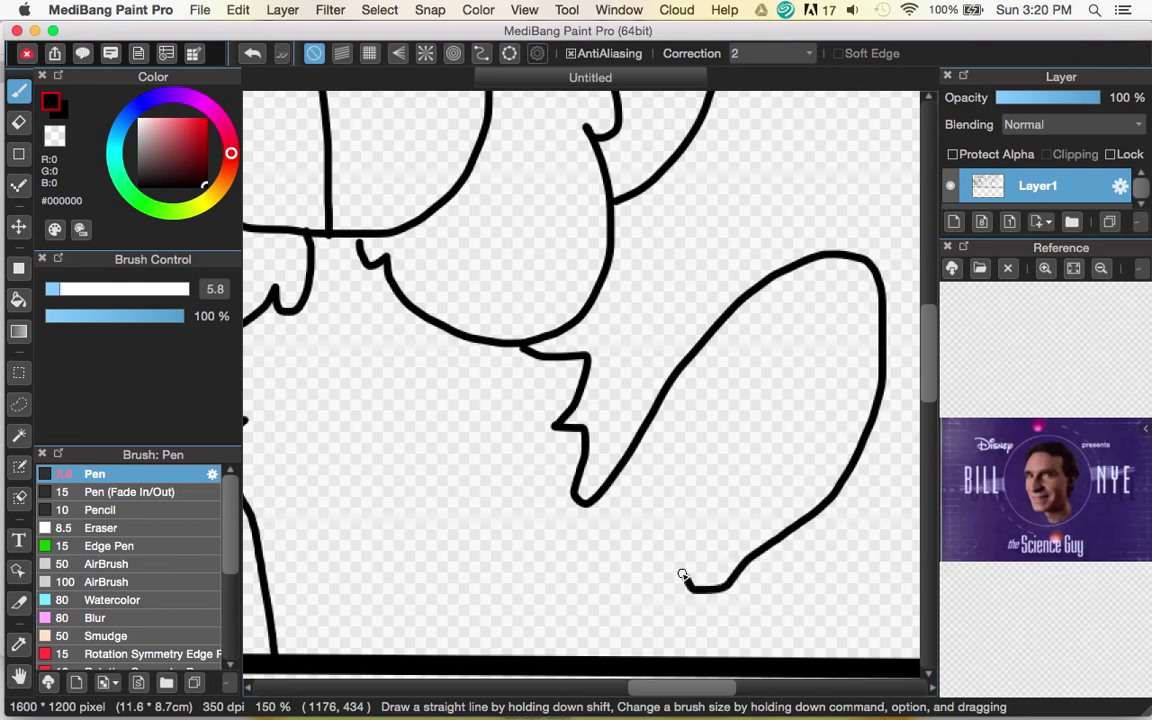
pyautogui.moveTo(643, 622); pyautogui.dragTo(626, 668)
# Check the second cat against the whole comic and undo its body and tail lines.
pyautogui.press('super+minus')
pyautogui.press('super+minus')
pyautogui.press('super+minus')
pyautogui.press('super+minus')
pyautogui.press('super+minus')
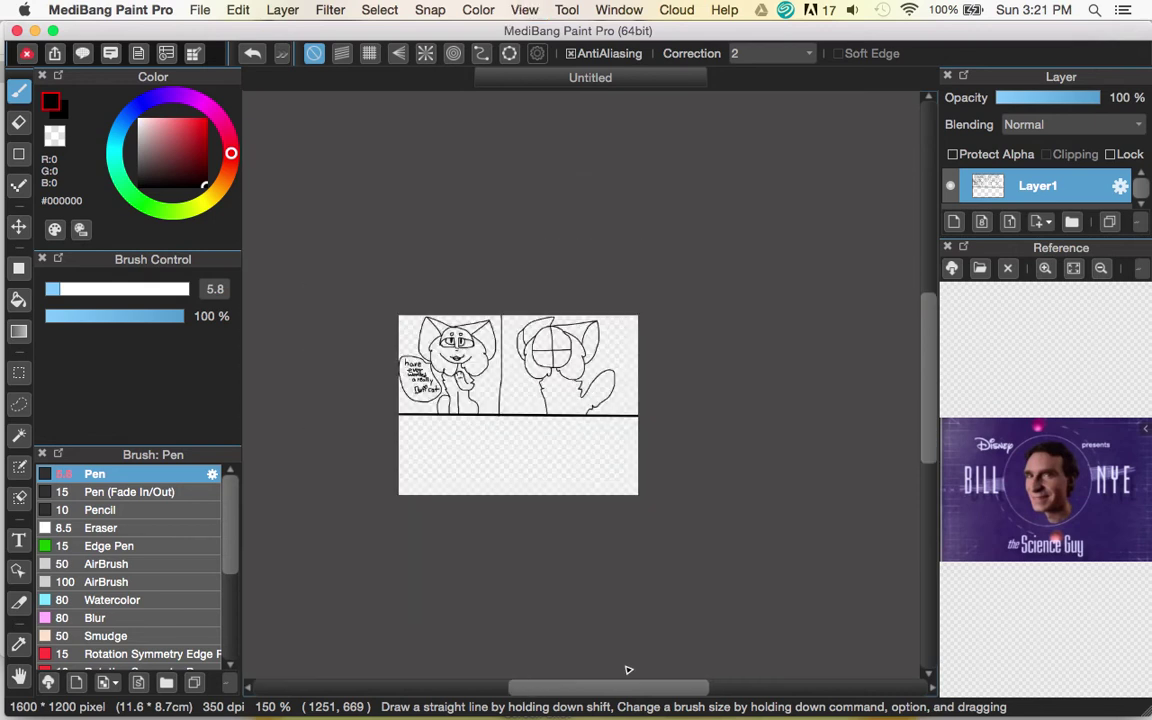
pyautogui.press('super+plus')
pyautogui.press('super+plus')
pyautogui.press('super+plus')
pyautogui.press('super+plus')
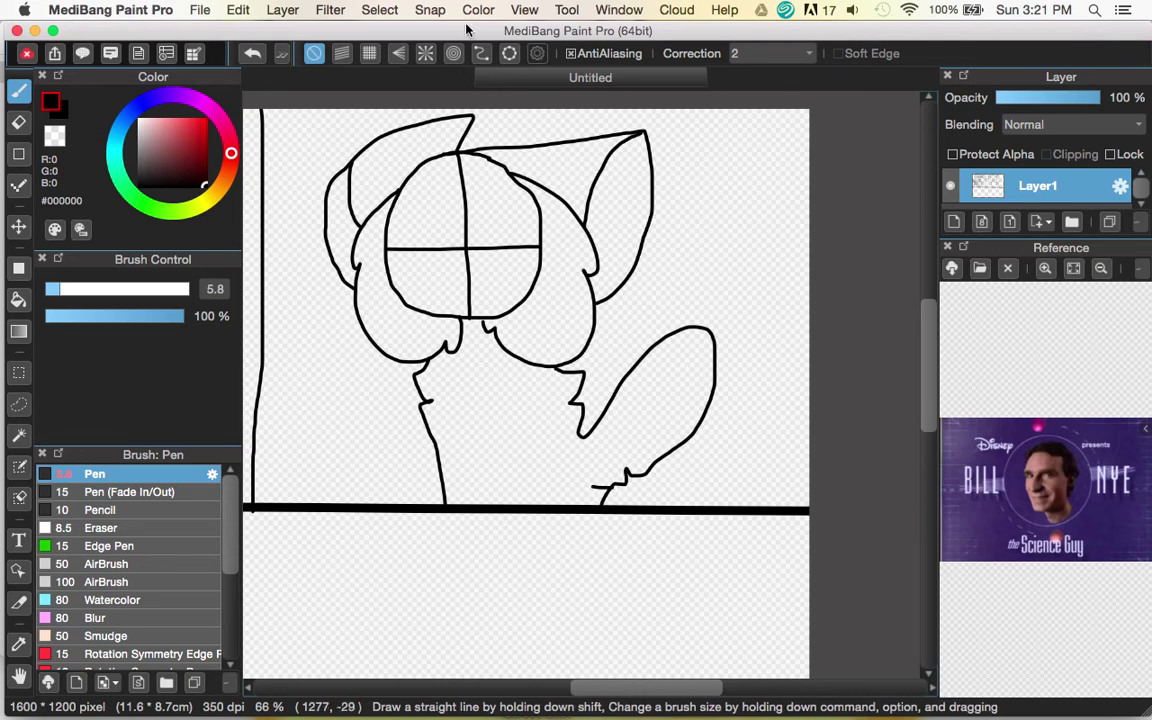
pyautogui.click(250, 57)
pyautogui.click(250, 57)
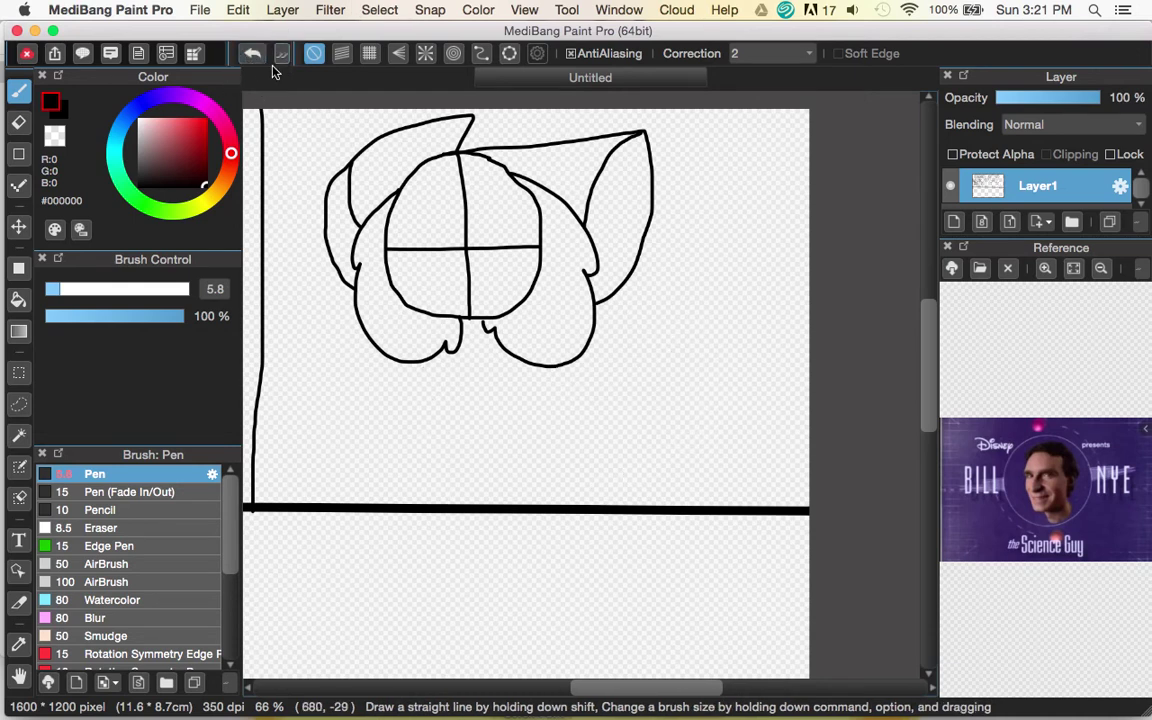
# Draw the second cat's jagged body outline down to the thick line, with one raised foreleg and a rounded haunch on each side.
pyautogui.moveTo(438, 350); pyautogui.dragTo(445, 505)
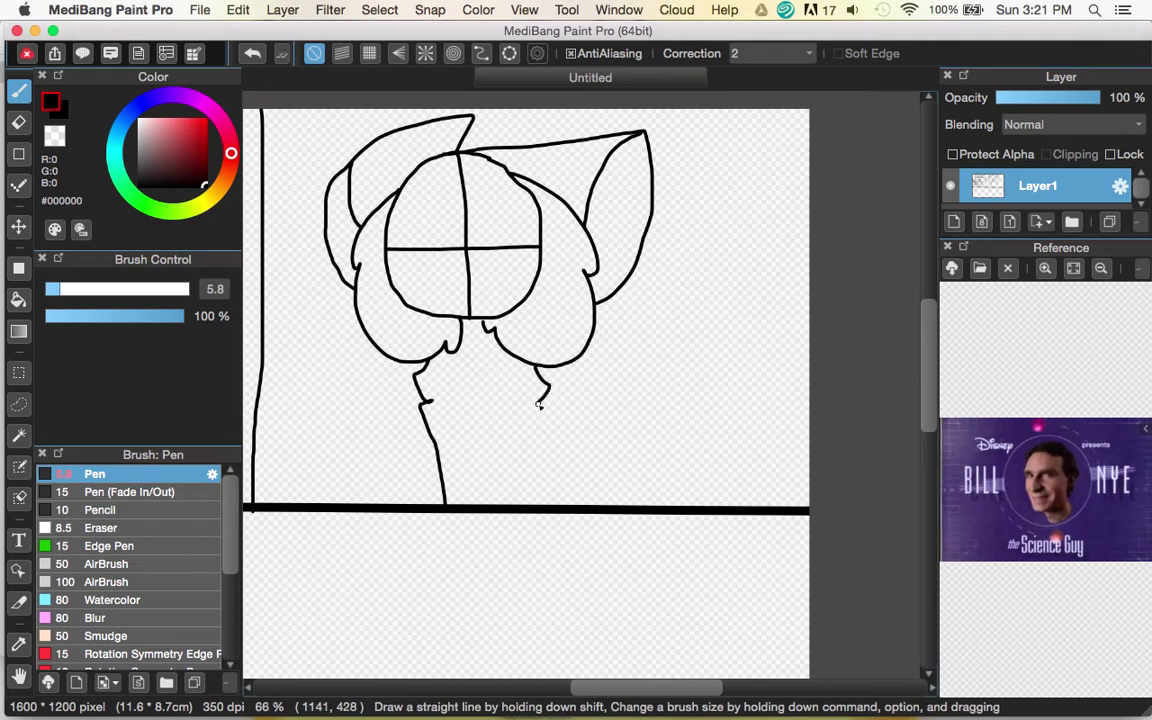
pyautogui.moveTo(598, 364)
pyautogui.mouseDown()
pyautogui.moveTo(661, 347)
pyautogui.moveTo(608, 414)
pyautogui.mouseUp()
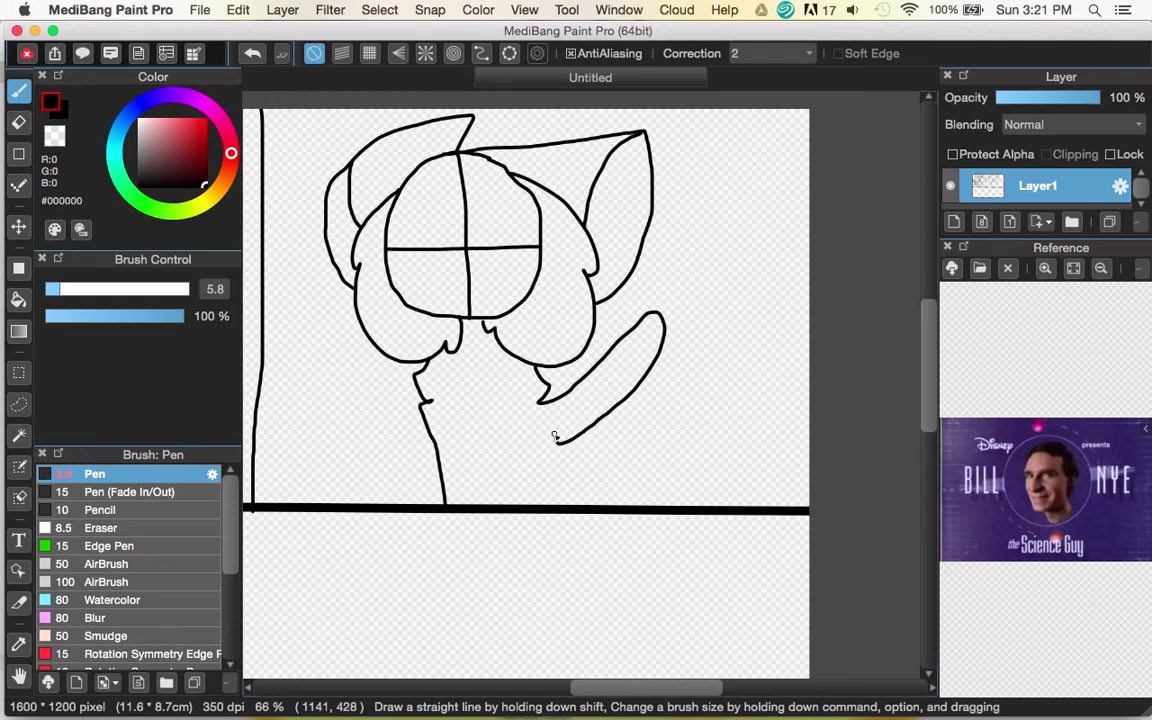
pyautogui.moveTo(529, 448); pyautogui.dragTo(527, 456)
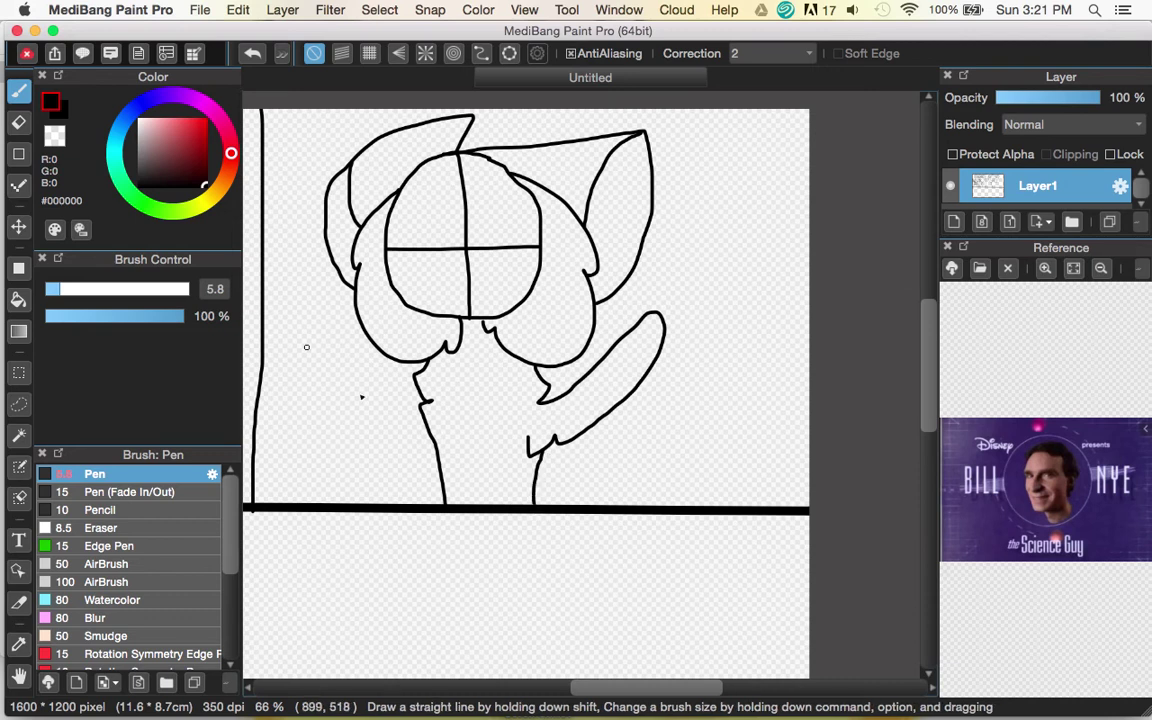
pyautogui.click(253, 56)
pyautogui.moveTo(554, 475); pyautogui.dragTo(579, 485)
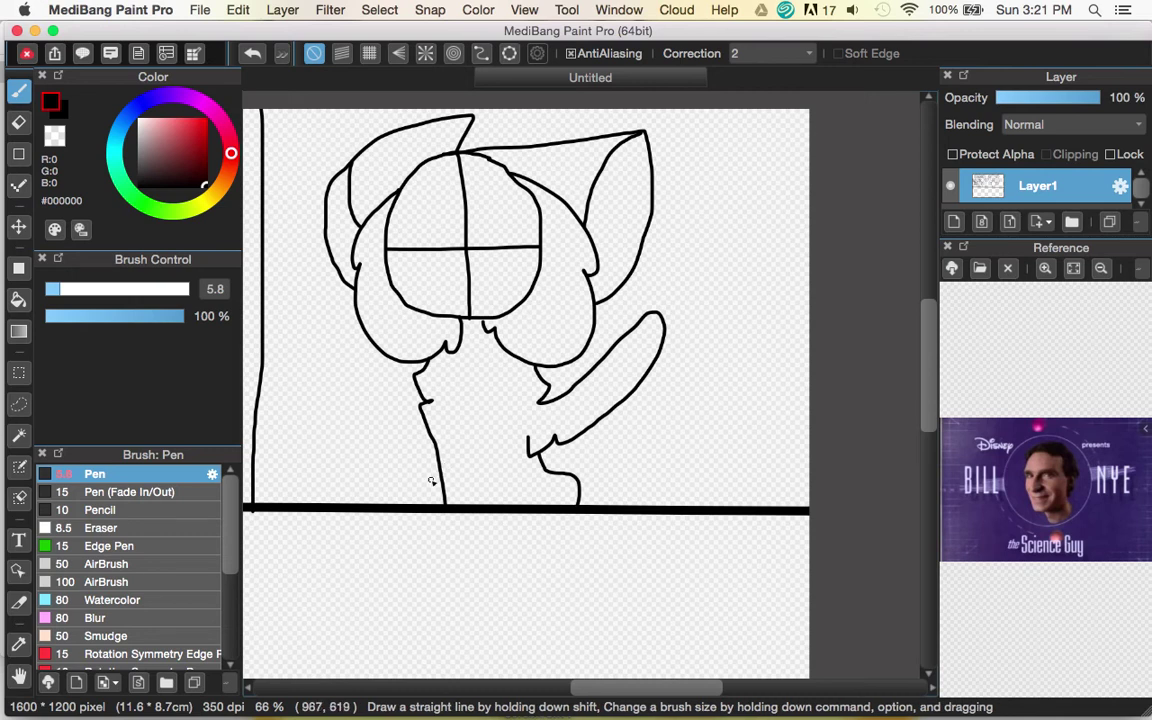
pyautogui.moveTo(435, 463)
pyautogui.mouseDown()
pyautogui.moveTo(413, 465)
pyautogui.moveTo(403, 507)
pyautogui.mouseUp()
# Draw a tiny standing cat in the empty space beside the second cat, with round head, cheek fur, pointed ears, body, legs and tail.
pyautogui.scroll(2, 415, 512)
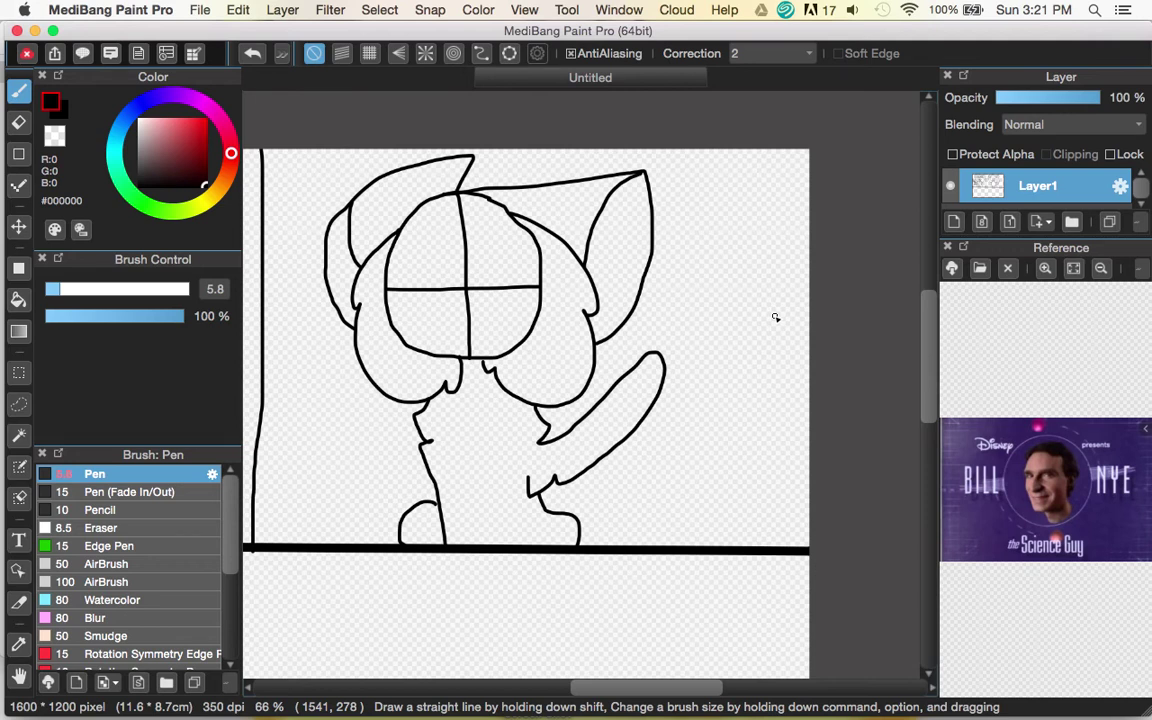
pyautogui.moveTo(733, 270)
pyautogui.mouseDown()
pyautogui.moveTo(729, 290)
pyautogui.moveTo(752, 294)
pyautogui.moveTo(755, 270)
pyautogui.mouseUp()
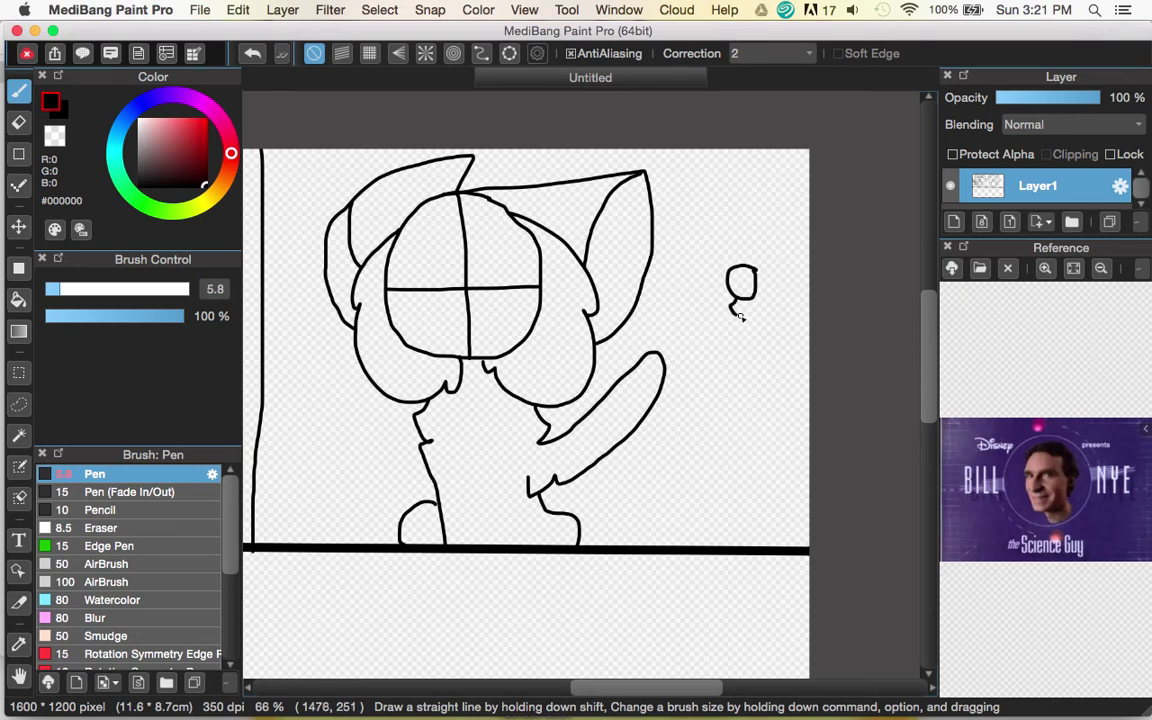
pyautogui.moveTo(740, 346); pyautogui.dragTo(740, 362)
pyautogui.moveTo(754, 378); pyautogui.dragTo(764, 353)
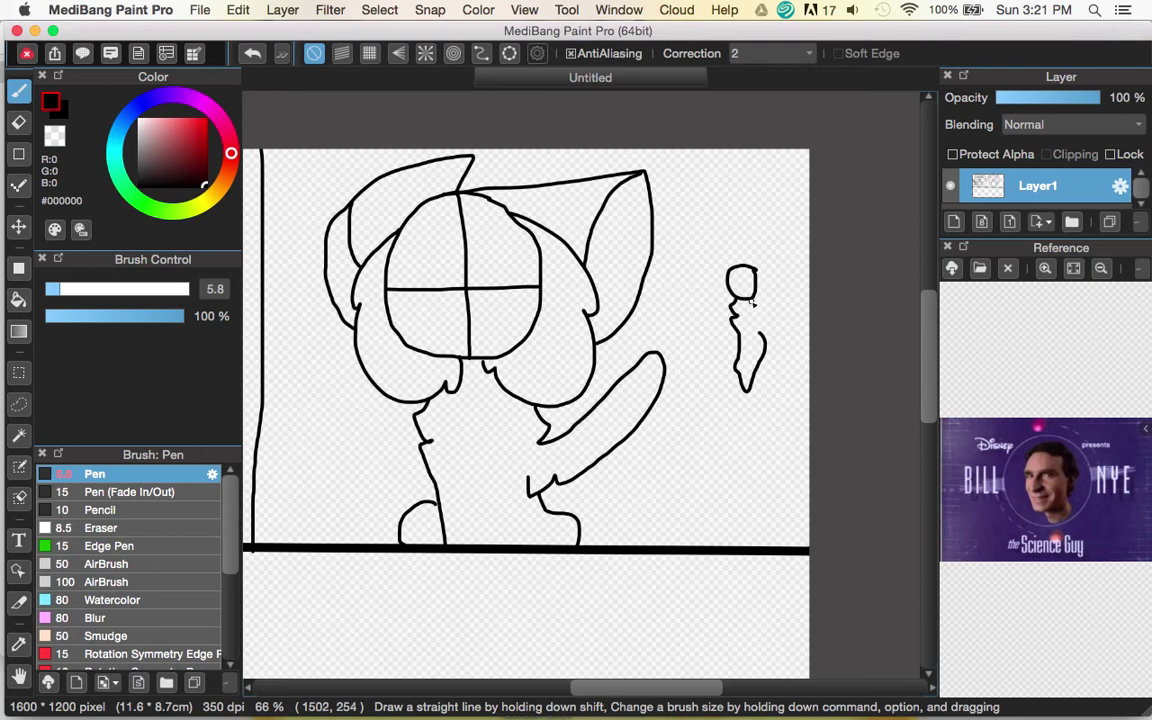
pyautogui.moveTo(760, 311)
pyautogui.mouseDown()
pyautogui.moveTo(803, 337)
pyautogui.moveTo(791, 357)
pyautogui.moveTo(779, 336)
pyautogui.moveTo(775, 348)
pyautogui.moveTo(786, 388)
pyautogui.moveTo(799, 359)
pyautogui.moveTo(766, 345)
pyautogui.mouseUp()
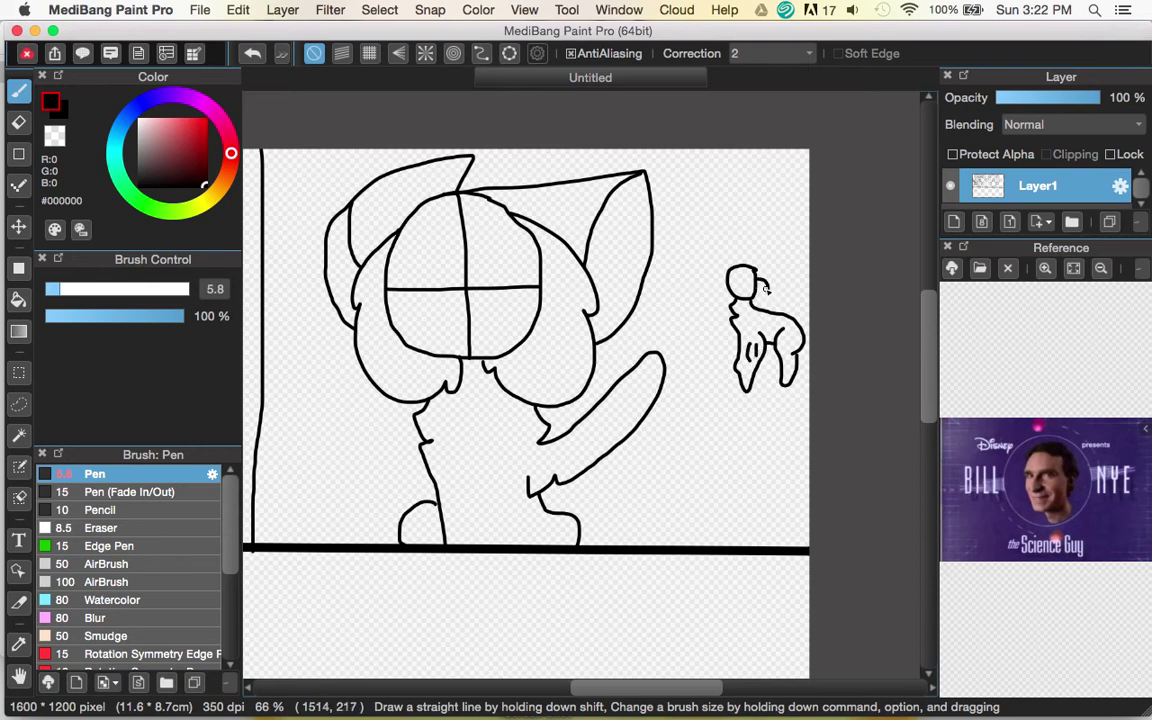
pyautogui.moveTo(766, 289)
pyautogui.mouseDown()
pyautogui.moveTo(729, 276)
pyautogui.moveTo(738, 314)
pyautogui.mouseUp()
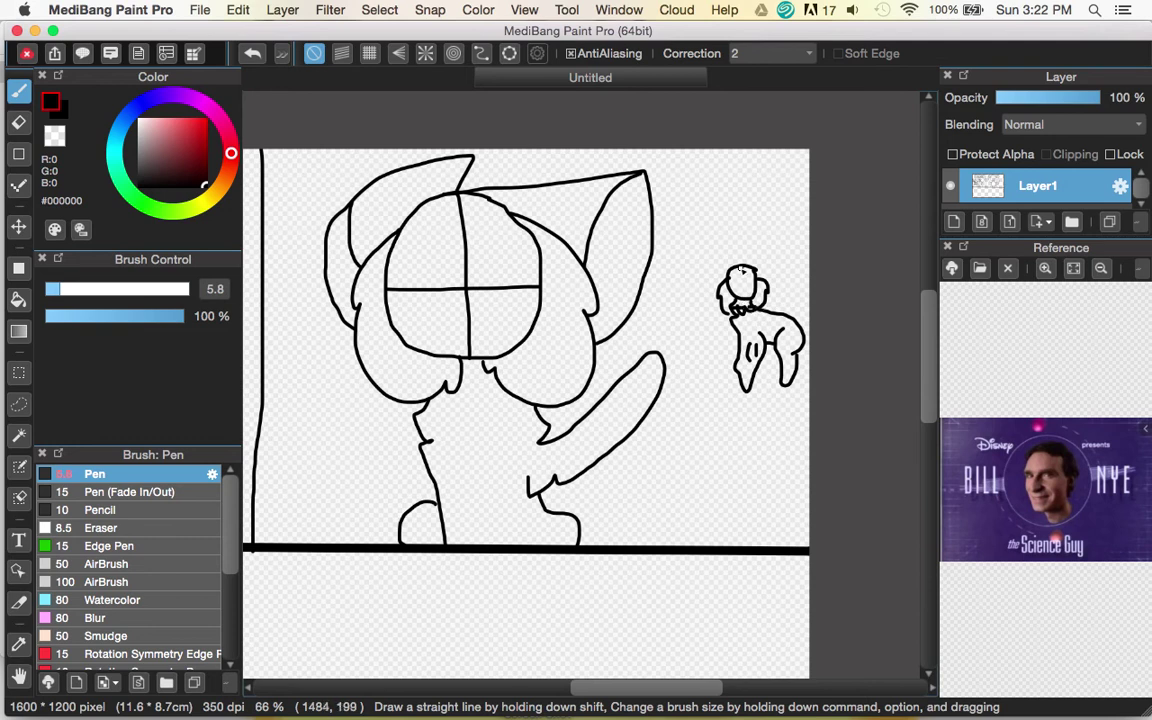
pyautogui.moveTo(774, 293); pyautogui.dragTo(757, 264)
pyautogui.moveTo(739, 268); pyautogui.dragTo(720, 260)
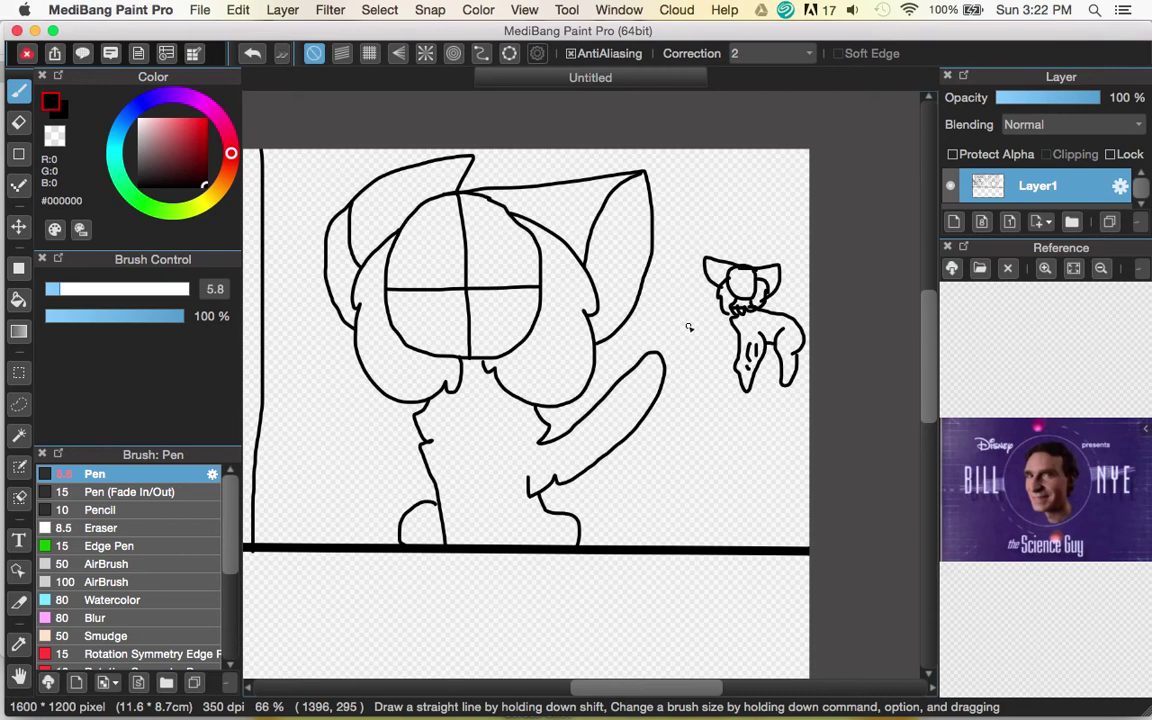
pyautogui.moveTo(786, 318); pyautogui.dragTo(810, 302)
# Draw half-closed eye outlines and small oval brows on the second cat, and erase the guidelines and the sides of its head circle.
pyautogui.moveTo(478, 258)
pyautogui.mouseDown()
pyautogui.moveTo(482, 299)
pyautogui.moveTo(537, 294)
pyautogui.moveTo(537, 273)
pyautogui.moveTo(488, 256)
pyautogui.moveTo(454, 265)
pyautogui.moveTo(449, 302)
pyautogui.moveTo(397, 298)
pyautogui.moveTo(418, 265)
pyautogui.moveTo(450, 260)
pyautogui.moveTo(427, 238)
pyautogui.moveTo(438, 237)
pyautogui.moveTo(425, 251)
pyautogui.moveTo(478, 237)
pyautogui.mouseUp()
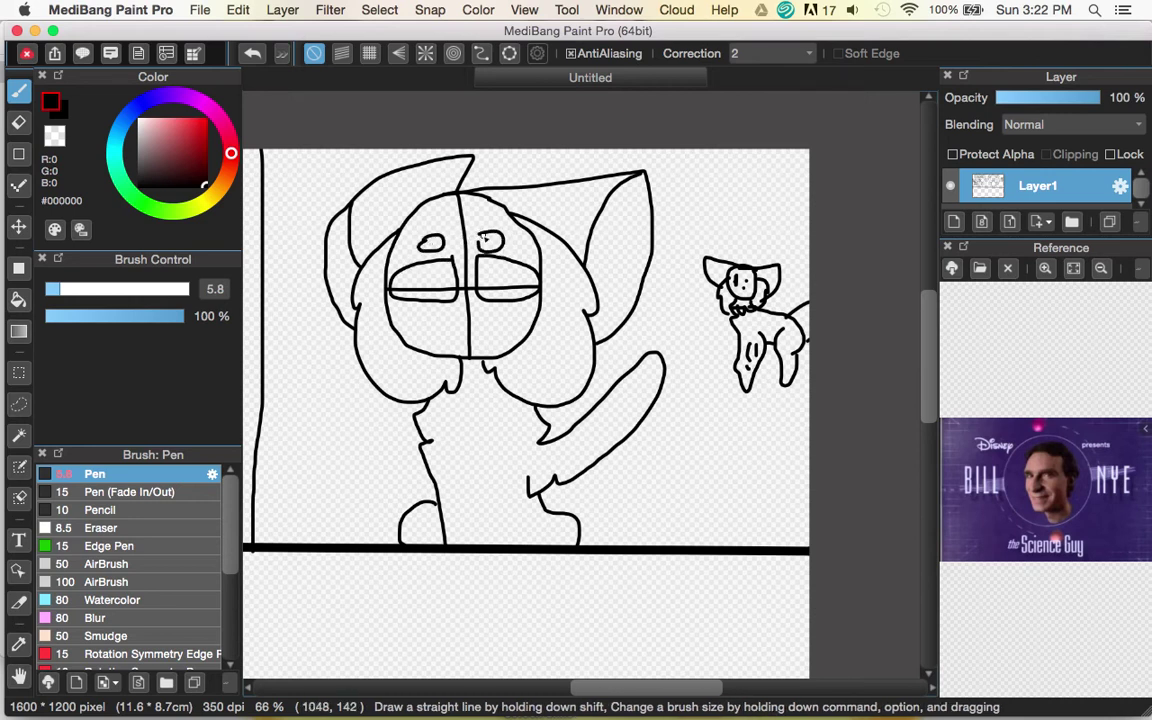
pyautogui.click(19, 123)
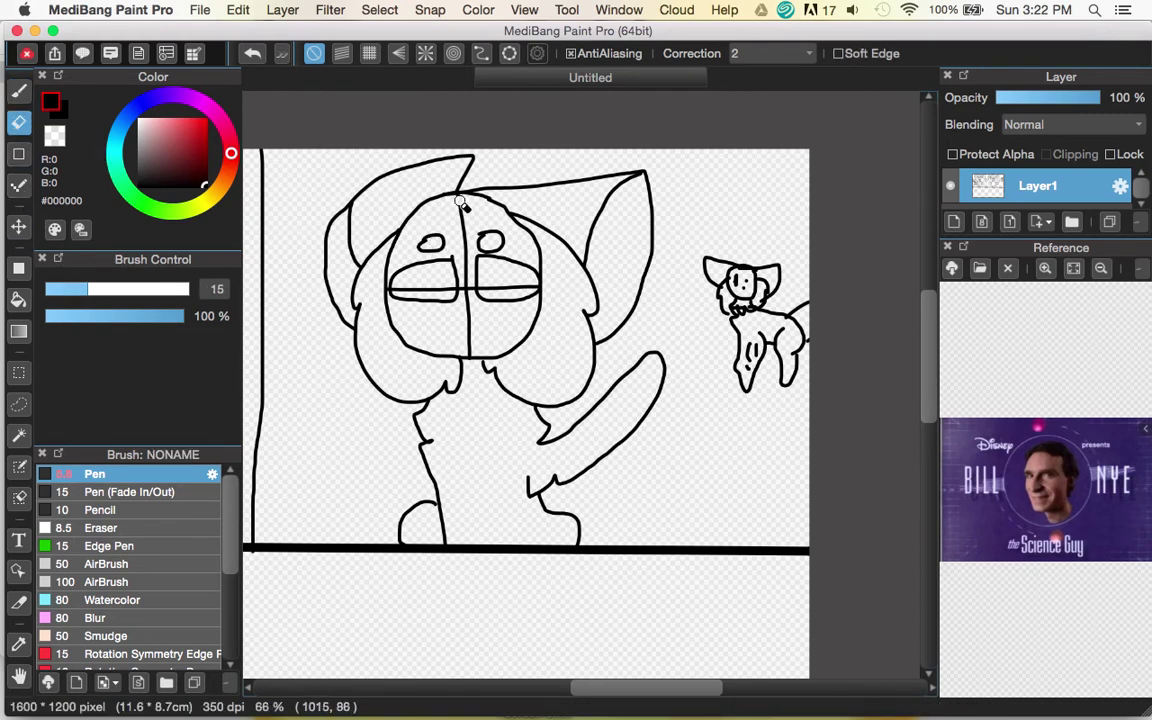
pyautogui.moveTo(463, 220); pyautogui.dragTo(470, 352)
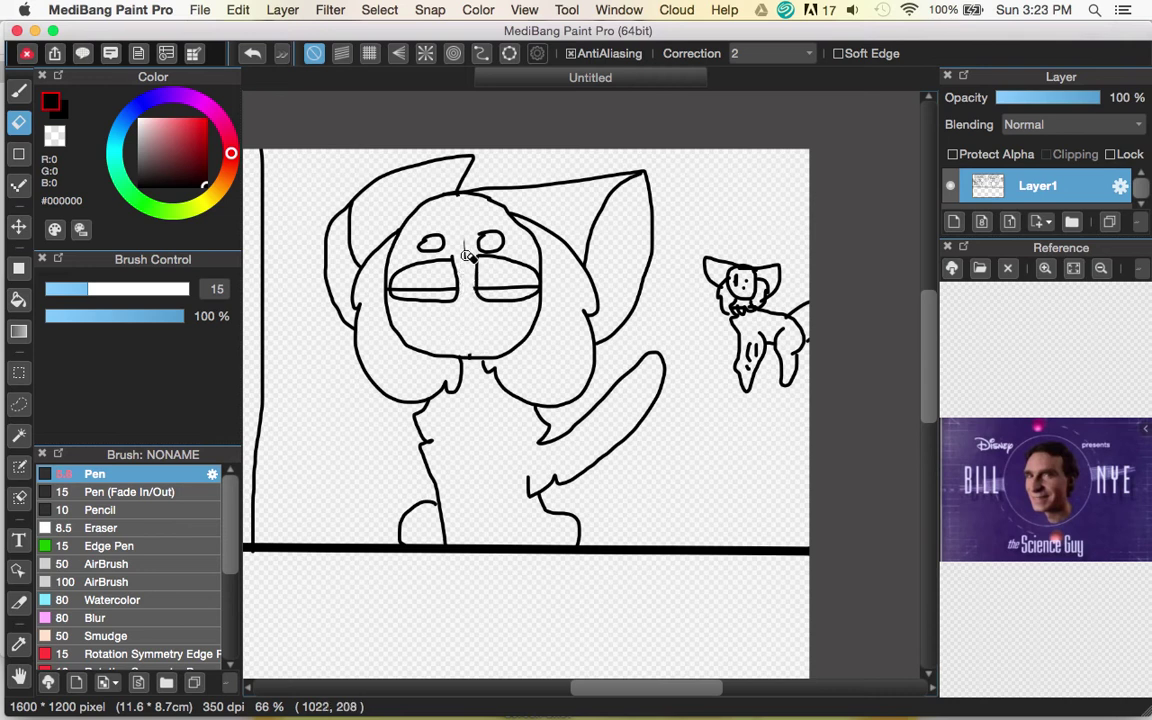
pyautogui.moveTo(417, 280)
pyautogui.mouseDown()
pyautogui.moveTo(400, 289)
pyautogui.moveTo(530, 289)
pyautogui.mouseUp()
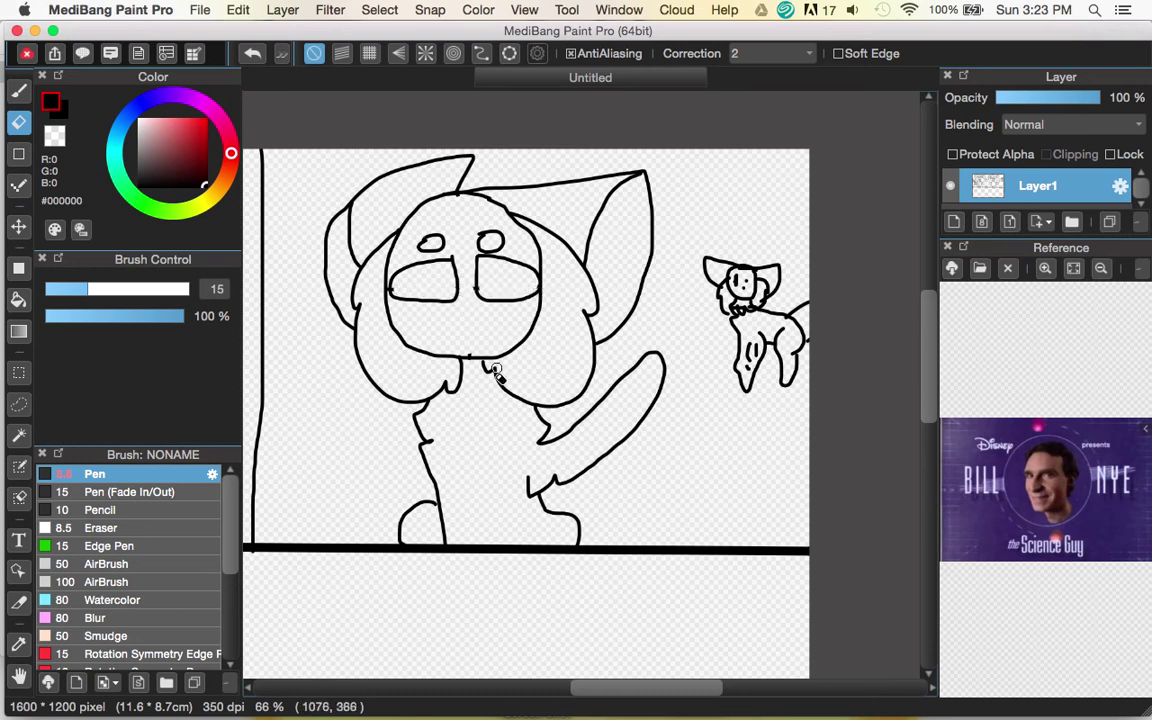
pyautogui.click(528, 233)
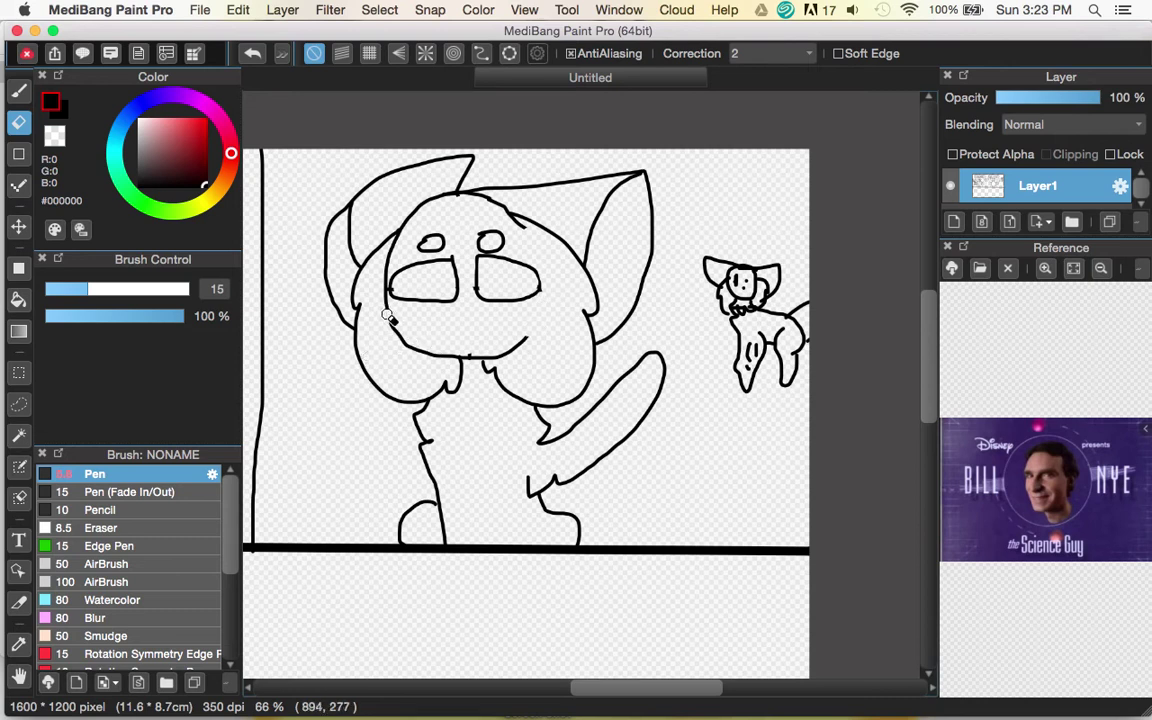
pyautogui.moveTo(383, 300); pyautogui.dragTo(387, 280)
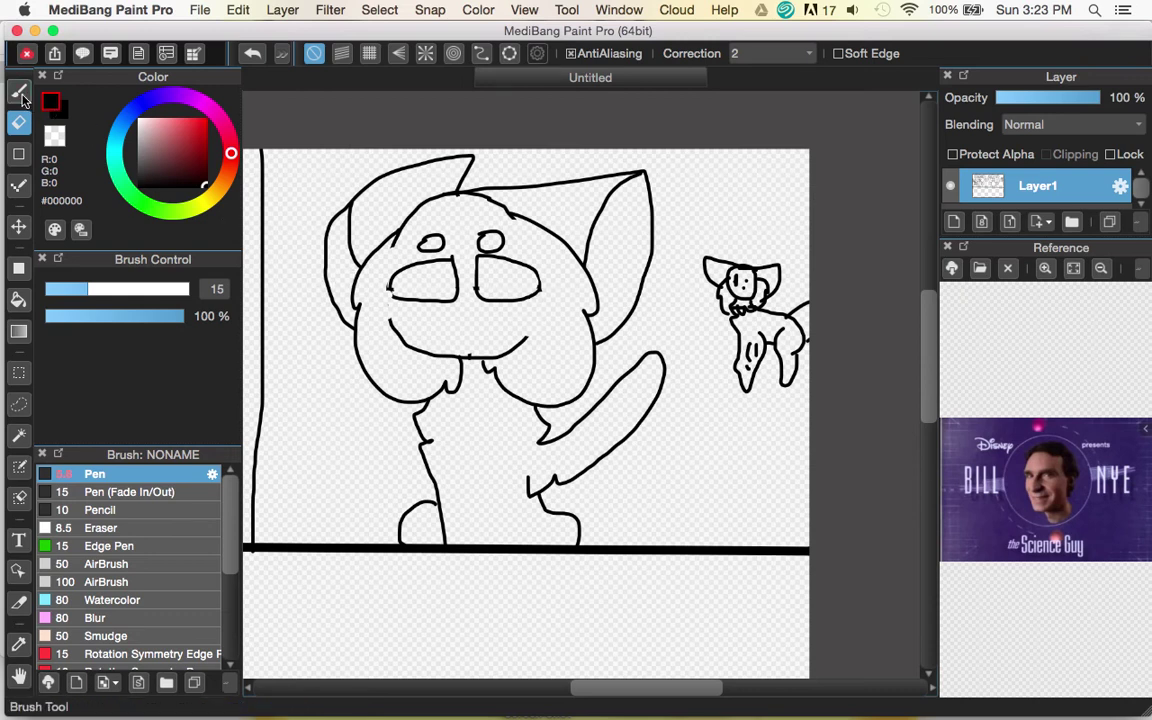
# Add the second cat's front leg line, nose, mouth and pupils, plus paw pads and short fur marks on the raised paw.
pyautogui.click(20, 92)
pyautogui.moveTo(484, 487); pyautogui.dragTo(476, 564)
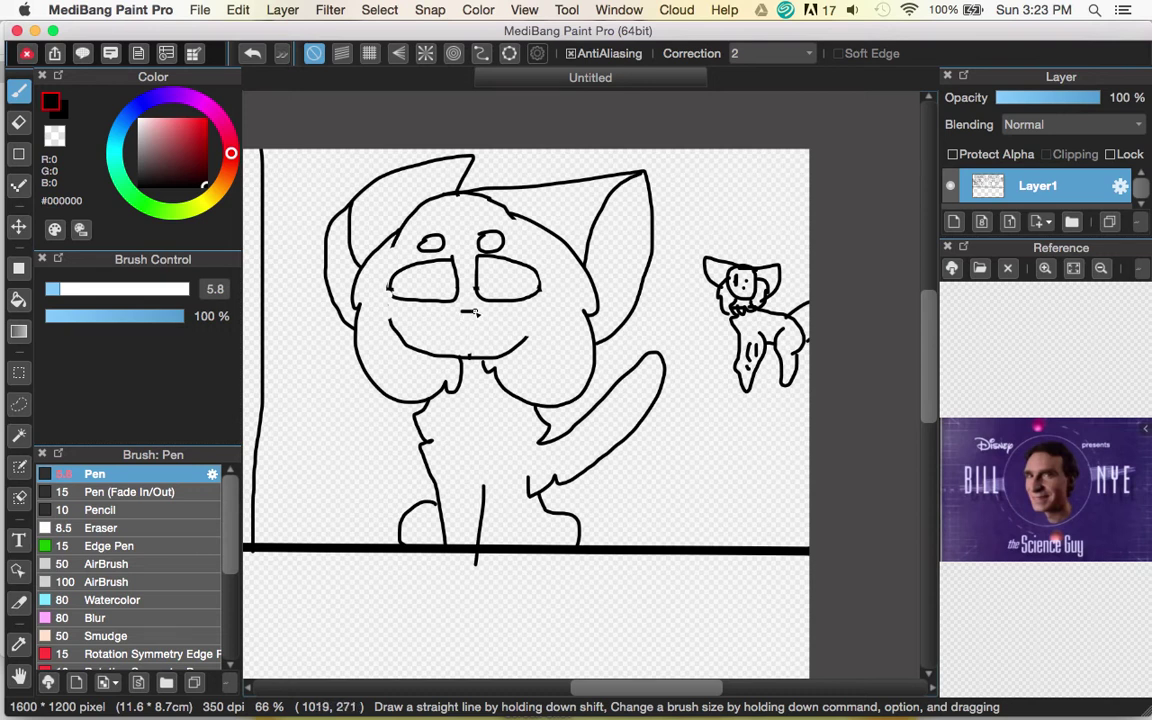
pyautogui.moveTo(424, 333)
pyautogui.mouseDown()
pyautogui.moveTo(461, 328)
pyautogui.moveTo(497, 325)
pyautogui.mouseUp()
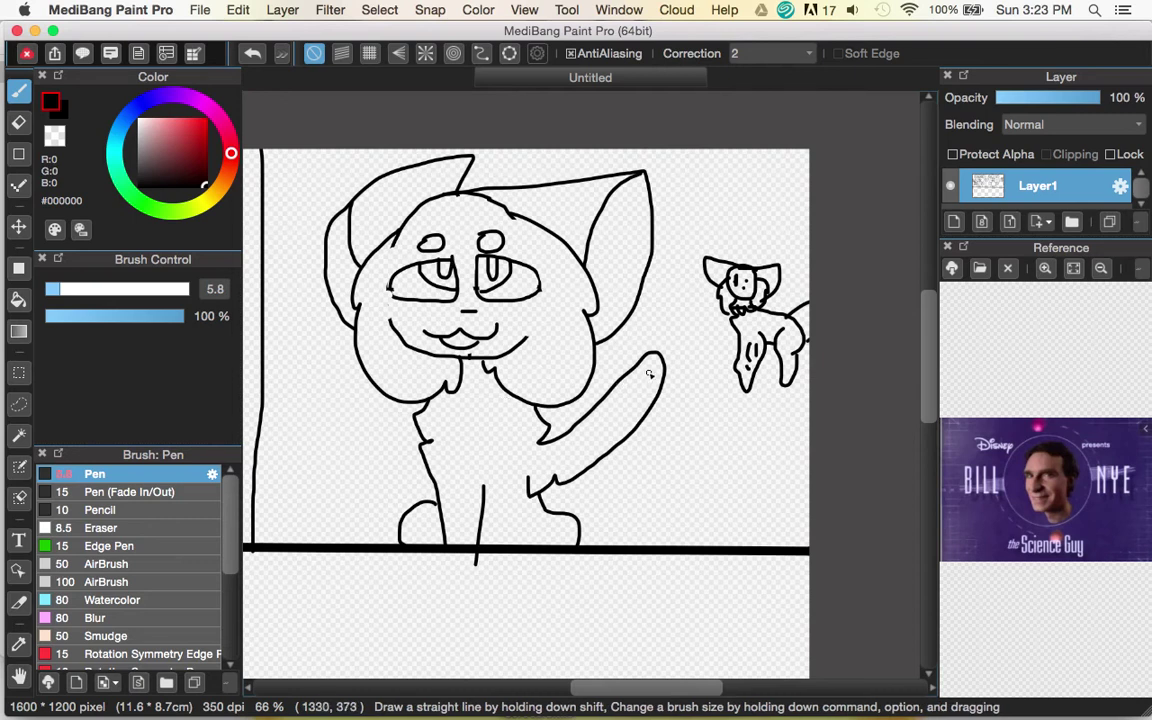
pyautogui.moveTo(648, 366); pyautogui.dragTo(656, 362)
pyautogui.moveTo(627, 401); pyautogui.dragTo(640, 394)
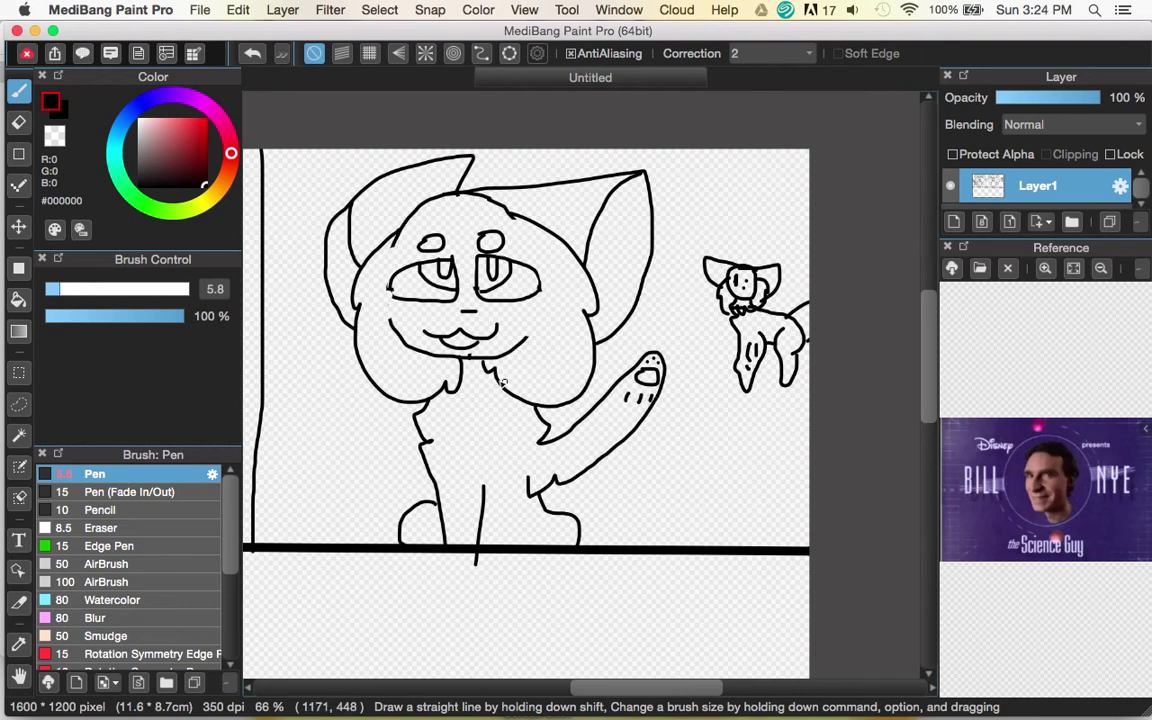
# Hand-letter "look no farther" beside the second cat and enclose it in a rounded speech bubble pointing to its mouth.
pyautogui.moveTo(274, 384)
pyautogui.mouseDown()
pyautogui.moveTo(275, 357)
pyautogui.moveTo(304, 382)
pyautogui.moveTo(313, 366)
pyautogui.moveTo(341, 383)
pyautogui.mouseUp()
pyautogui.click(326, 378)
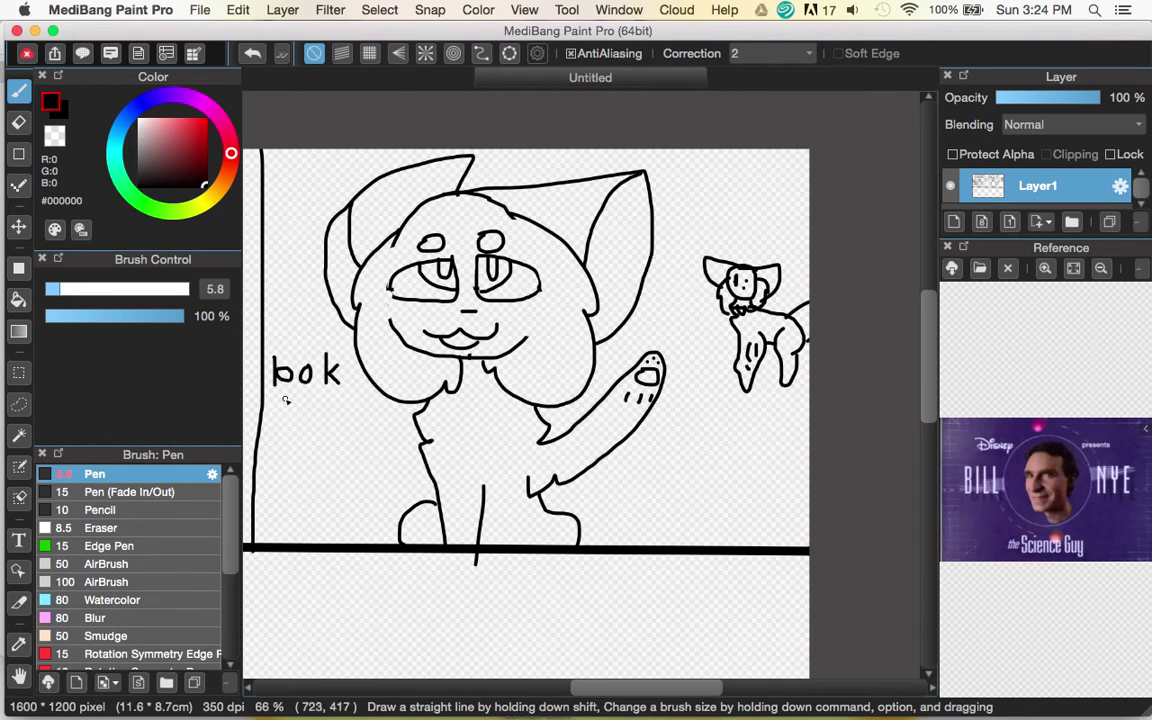
pyautogui.moveTo(282, 408); pyautogui.dragTo(312, 400)
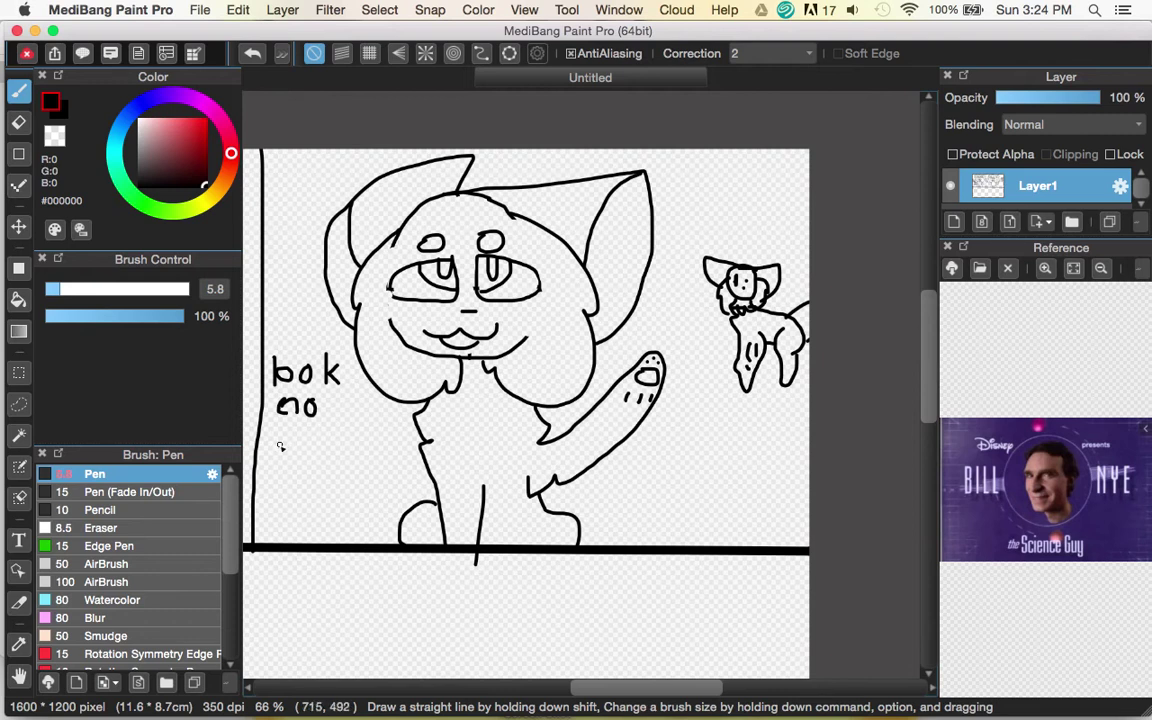
pyautogui.moveTo(291, 438)
pyautogui.mouseDown()
pyautogui.moveTo(292, 450)
pyautogui.moveTo(332, 452)
pyautogui.moveTo(339, 436)
pyautogui.moveTo(357, 455)
pyautogui.moveTo(383, 457)
pyautogui.mouseUp()
pyautogui.click(343, 452)
pyautogui.click(385, 464)
pyautogui.press('super+z')
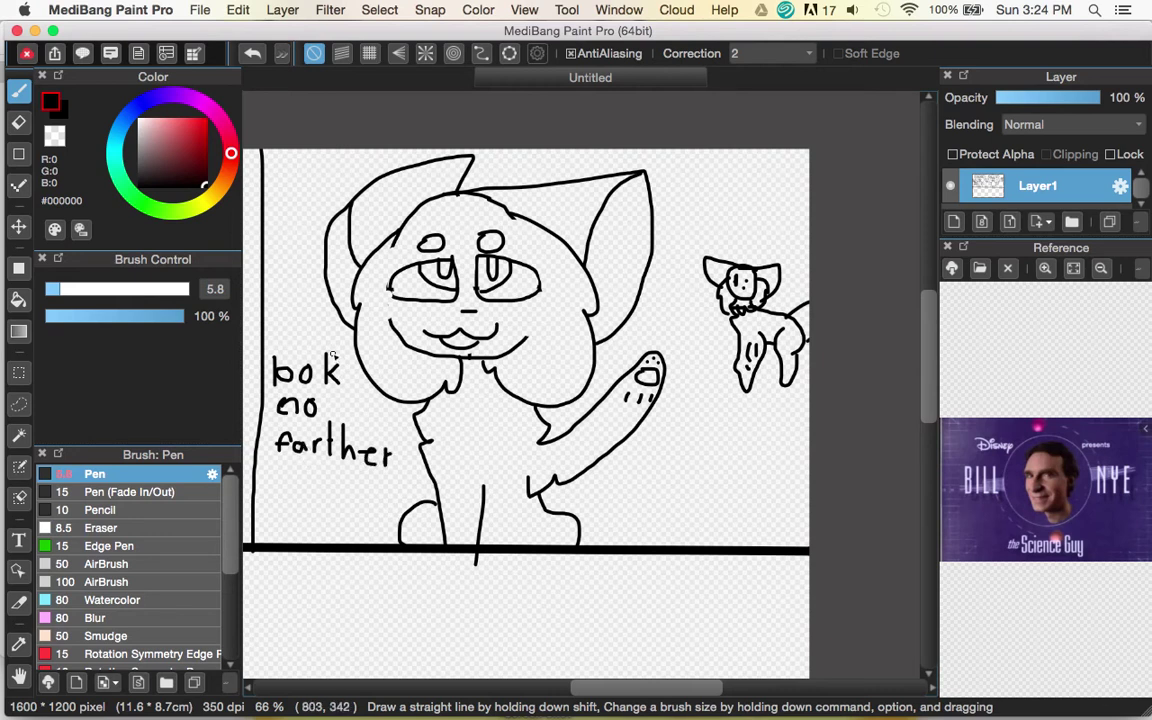
pyautogui.moveTo(322, 330)
pyautogui.mouseDown()
pyautogui.moveTo(287, 331)
pyautogui.moveTo(263, 372)
pyautogui.mouseUp()
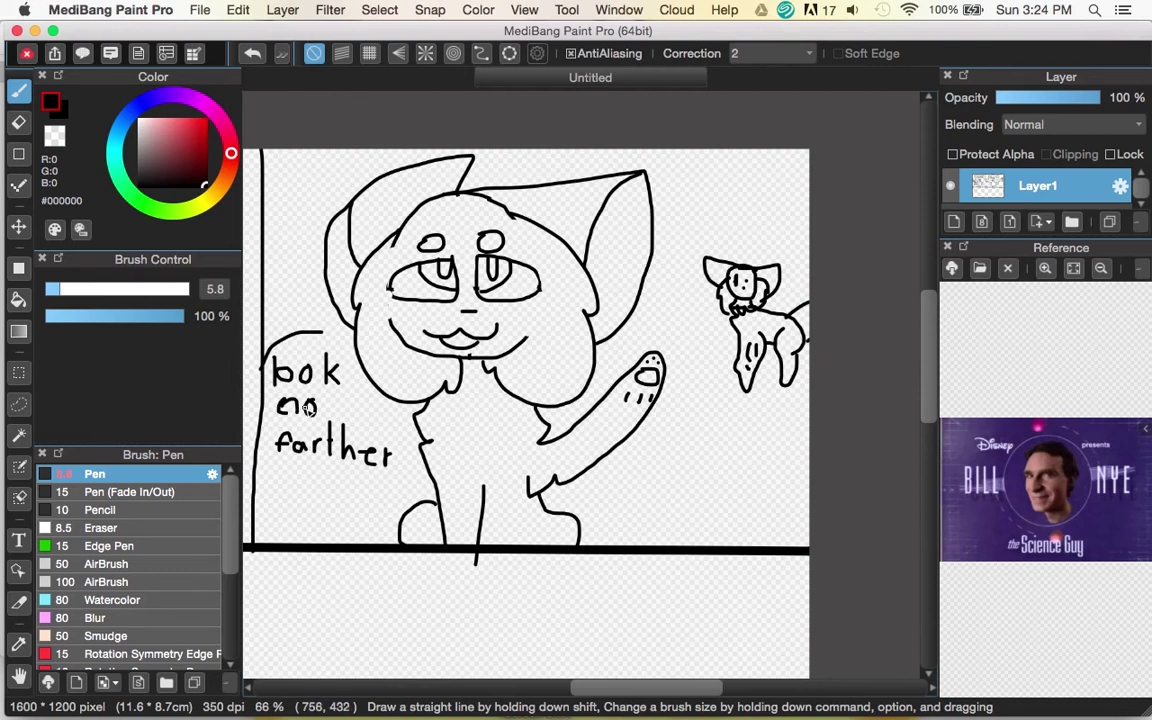
pyautogui.moveTo(265, 365)
pyautogui.mouseDown()
pyautogui.moveTo(269, 473)
pyautogui.moveTo(299, 499)
pyautogui.moveTo(354, 509)
pyautogui.moveTo(413, 458)
pyautogui.moveTo(378, 381)
pyautogui.moveTo(392, 336)
pyautogui.moveTo(339, 334)
pyautogui.mouseUp()
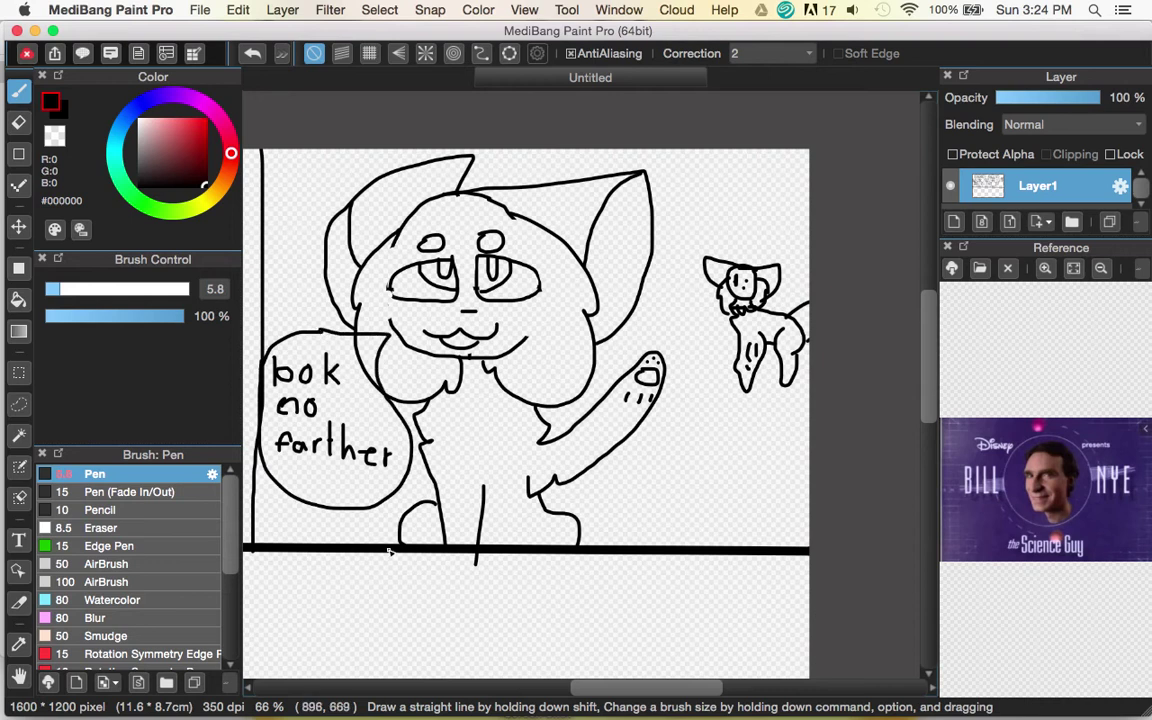
# Bring the empty panel area below the first cat into view.
pyautogui.moveTo(675, 697); pyautogui.dragTo(597, 690)
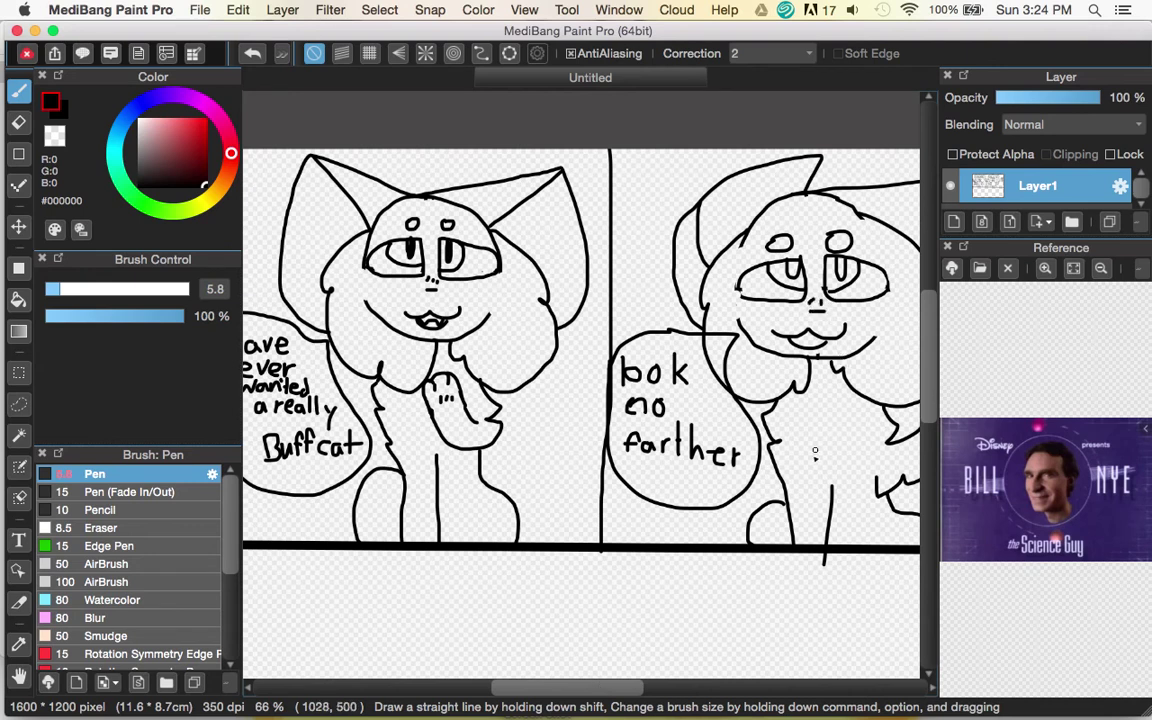
pyautogui.scroll(-3, 815, 462)
pyautogui.scroll(-3, 816, 468)
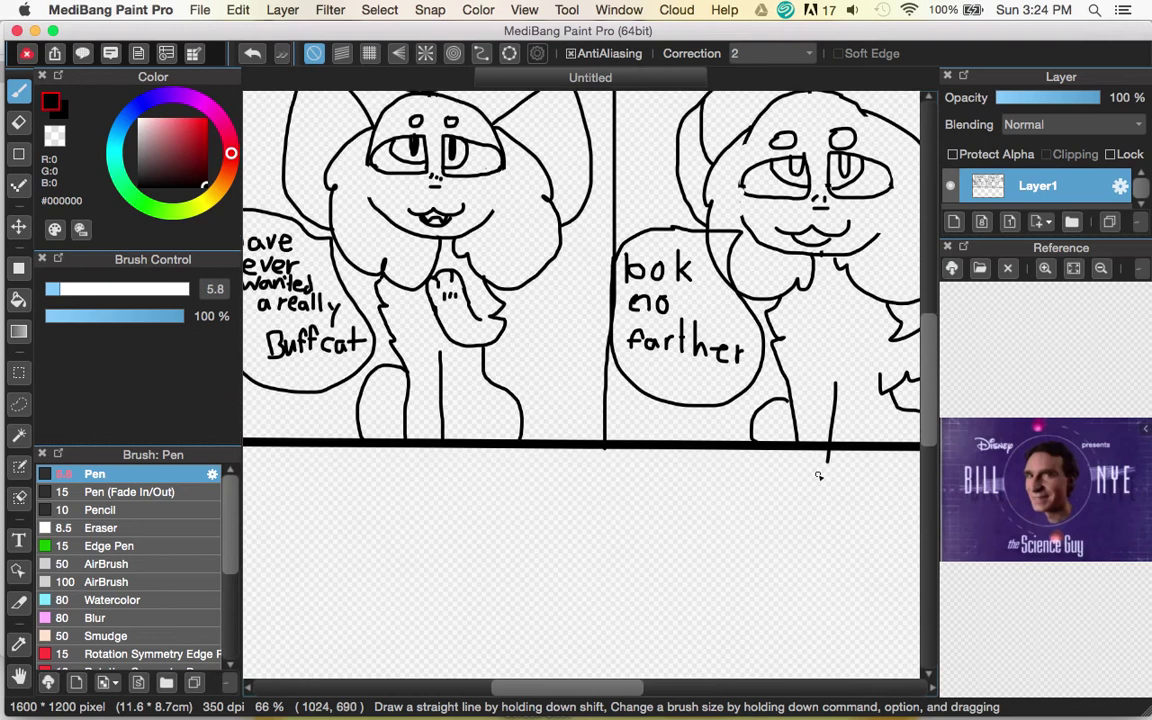
pyautogui.hscroll(-5, 565, 622)
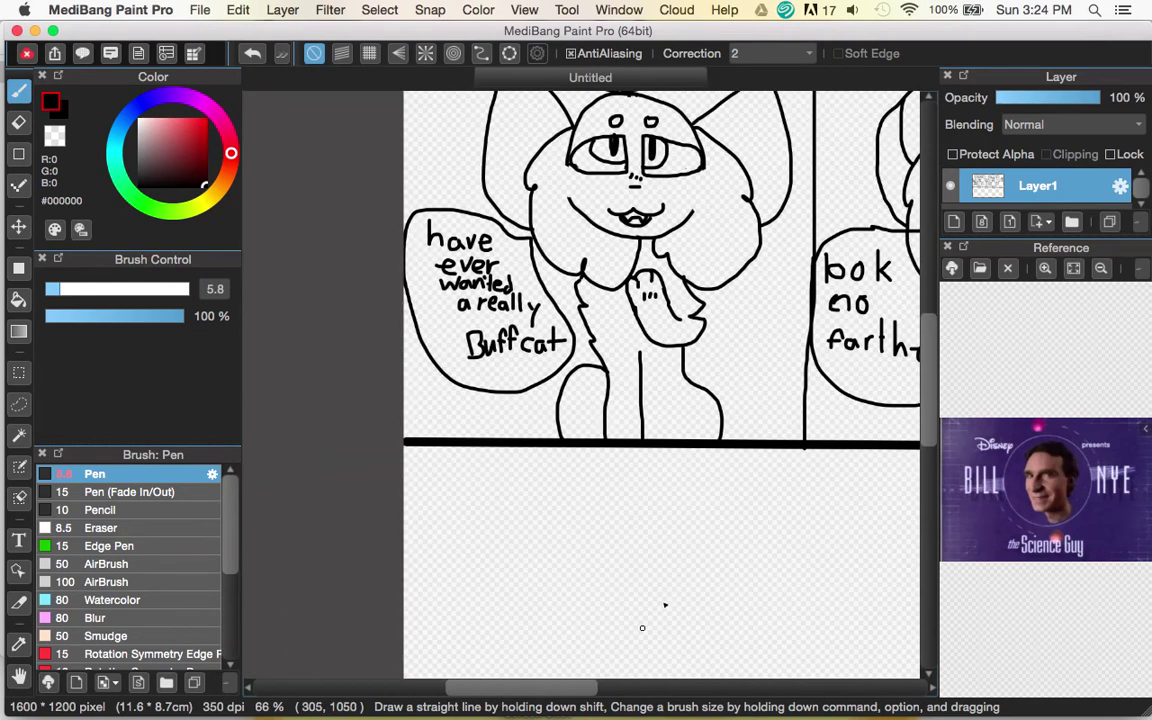
pyautogui.scroll(-10, 681, 582)
pyautogui.scroll(2, 681, 582)
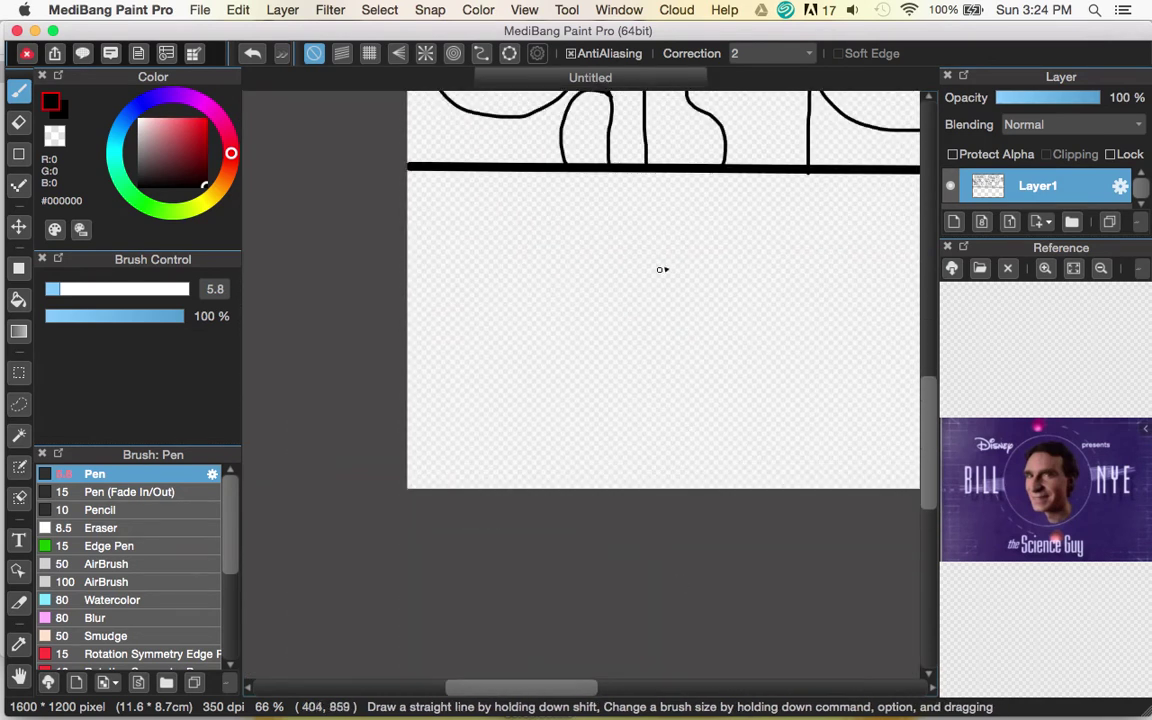
pyautogui.moveTo(680, 232)
pyautogui.mouseDown()
pyautogui.moveTo(620, 240)
pyautogui.moveTo(603, 302)
pyautogui.moveTo(634, 346)
pyautogui.moveTo(689, 346)
pyautogui.moveTo(717, 299)
pyautogui.moveTo(685, 232)
pyautogui.moveTo(646, 216)
pyautogui.moveTo(580, 220)
pyautogui.moveTo(552, 260)
pyautogui.moveTo(552, 306)
pyautogui.moveTo(584, 334)
pyautogui.moveTo(649, 332)
pyautogui.moveTo(667, 301)
pyautogui.moveTo(653, 214)
pyautogui.mouseUp()
pyautogui.click(254, 57)
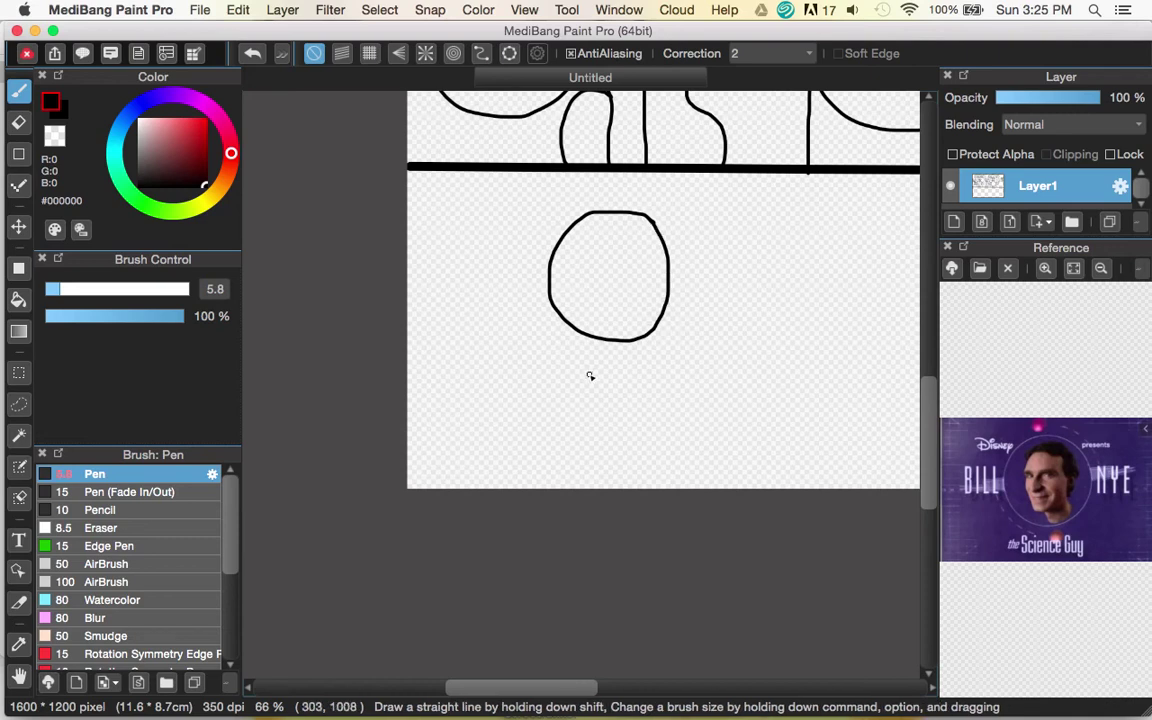
pyautogui.click(252, 56)
# Draw a large head circle in the empty panel just below the thick line and erase the stray arc inside it.
pyautogui.moveTo(557, 212); pyautogui.dragTo(525, 269)
pyautogui.moveTo(541, 318)
pyautogui.mouseDown()
pyautogui.moveTo(585, 338)
pyautogui.moveTo(653, 327)
pyautogui.moveTo(685, 296)
pyautogui.moveTo(692, 240)
pyautogui.moveTo(635, 187)
pyautogui.moveTo(567, 184)
pyautogui.moveTo(518, 234)
pyautogui.moveTo(514, 267)
pyautogui.moveTo(530, 303)
pyautogui.mouseUp()
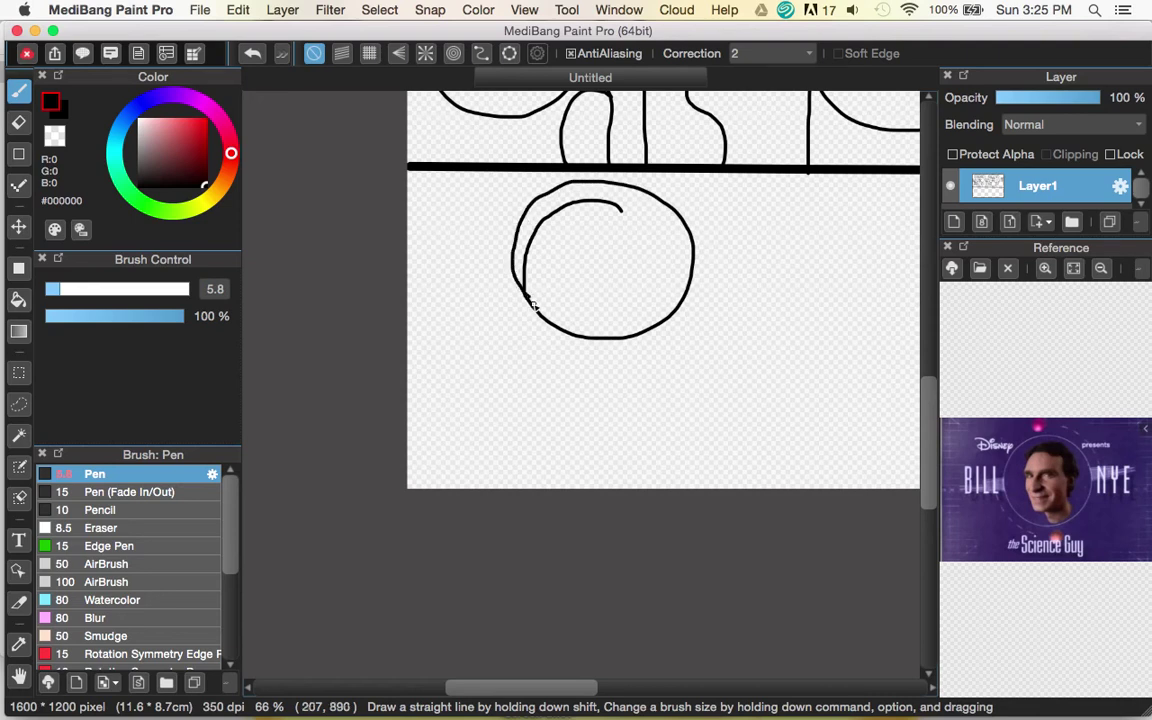
pyautogui.click(18, 122)
pyautogui.moveTo(533, 287)
pyautogui.mouseDown()
pyautogui.moveTo(530, 296)
pyautogui.moveTo(547, 229)
pyautogui.moveTo(596, 206)
pyautogui.moveTo(632, 213)
pyautogui.moveTo(589, 198)
pyautogui.moveTo(540, 232)
pyautogui.moveTo(602, 200)
pyautogui.mouseUp()
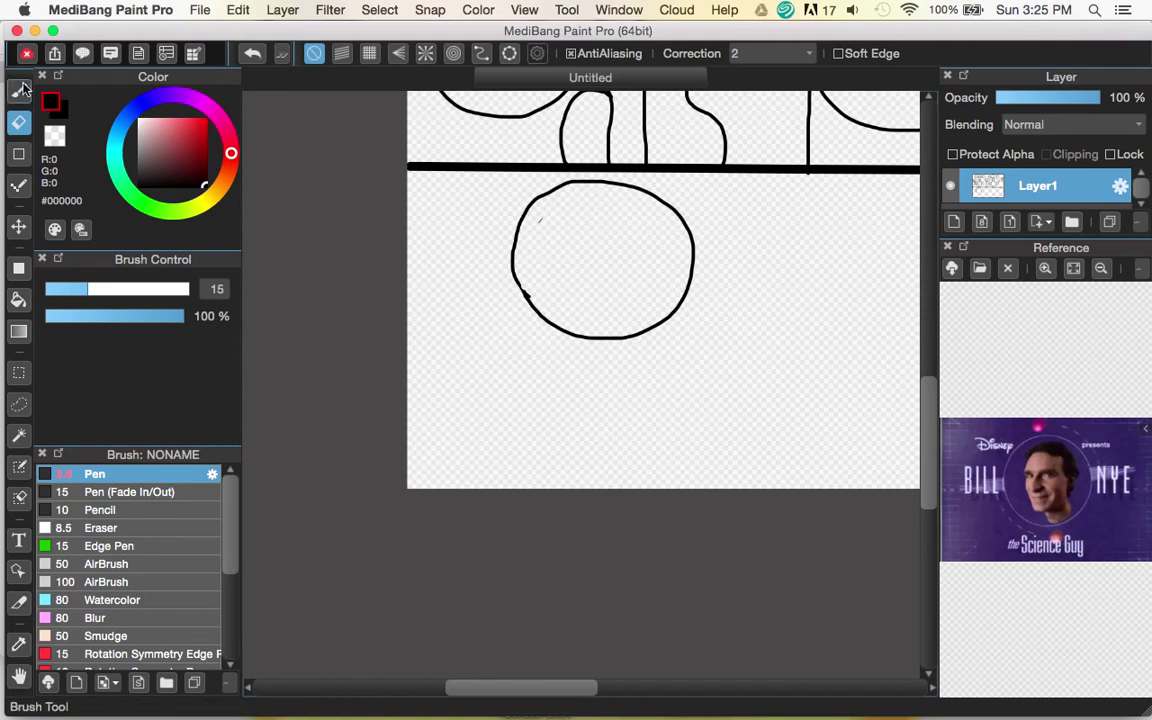
# Draw fluffy cheek fur on both sides of the new head, with jagged chest lines and two raised forelegs spreading outward below.
pyautogui.click(20, 90)
pyautogui.moveTo(517, 228)
pyautogui.mouseDown()
pyautogui.moveTo(470, 281)
pyautogui.moveTo(482, 284)
pyautogui.moveTo(469, 301)
pyautogui.moveTo(471, 347)
pyautogui.moveTo(535, 395)
pyautogui.moveTo(550, 374)
pyautogui.moveTo(581, 388)
pyautogui.moveTo(591, 356)
pyautogui.mouseUp()
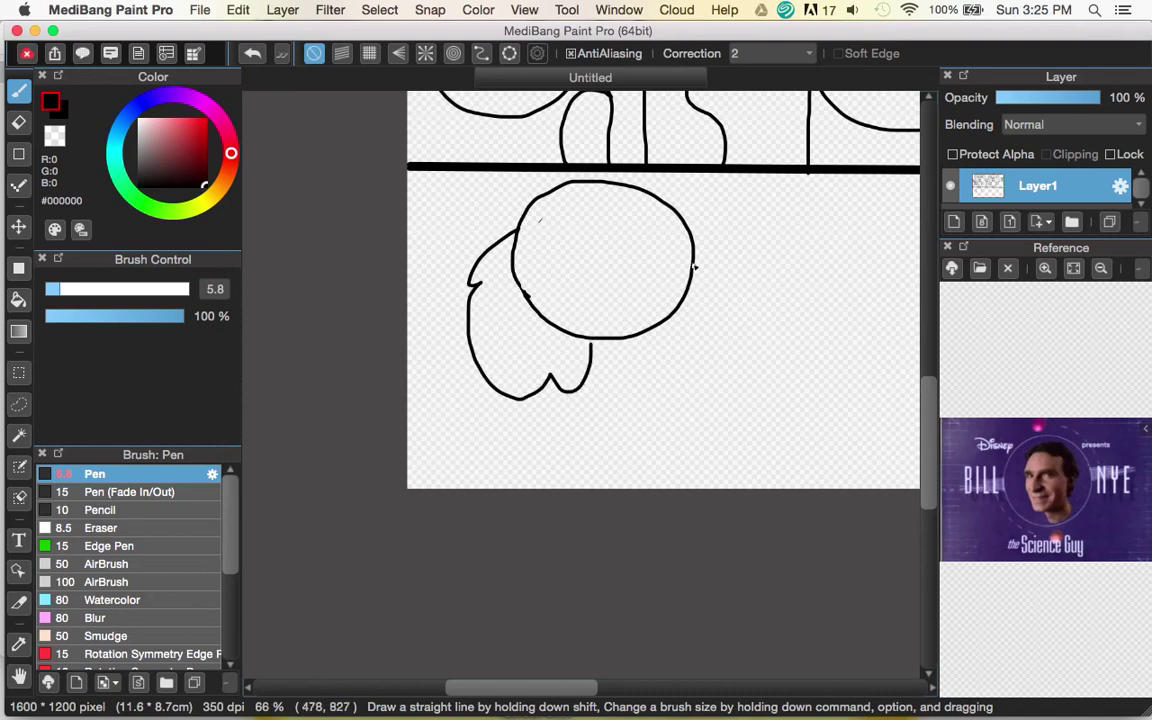
pyautogui.moveTo(688, 222)
pyautogui.mouseDown()
pyautogui.moveTo(746, 285)
pyautogui.moveTo(720, 313)
pyautogui.moveTo(711, 305)
pyautogui.moveTo(722, 360)
pyautogui.moveTo(708, 388)
pyautogui.moveTo(640, 376)
pyautogui.mouseUp()
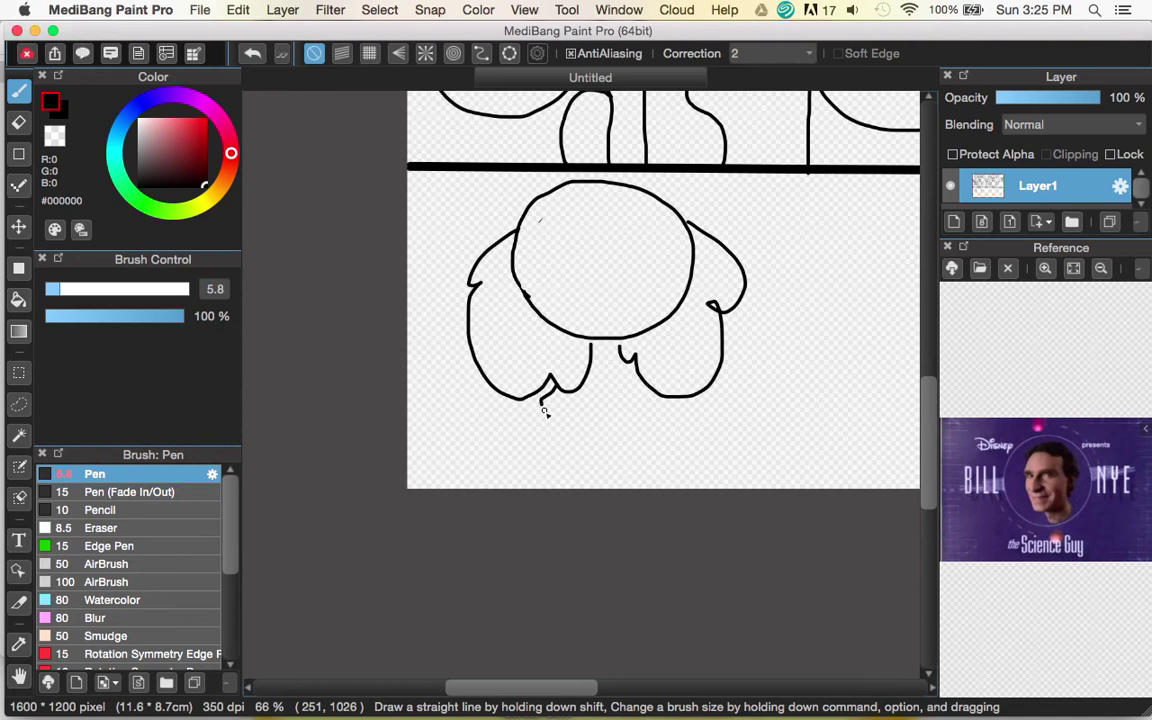
pyautogui.moveTo(549, 435)
pyautogui.mouseDown()
pyautogui.moveTo(561, 471)
pyautogui.moveTo(527, 429)
pyautogui.moveTo(454, 383)
pyautogui.moveTo(446, 400)
pyautogui.moveTo(528, 482)
pyautogui.mouseUp()
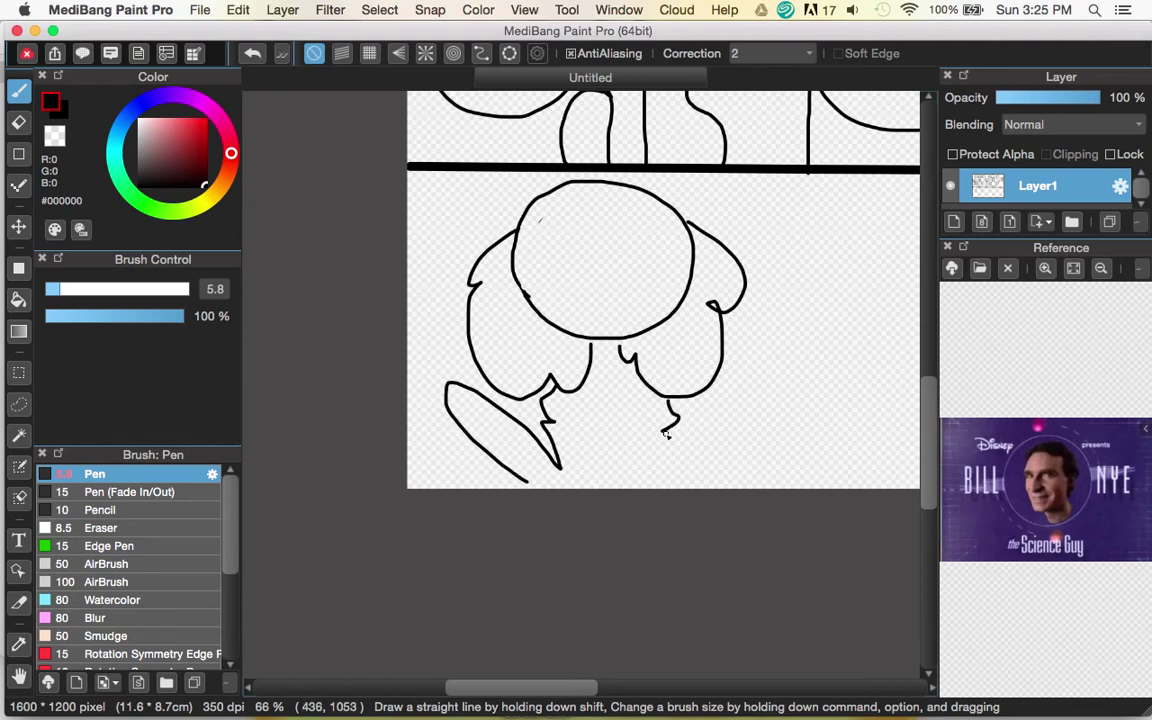
pyautogui.moveTo(669, 441)
pyautogui.mouseDown()
pyautogui.moveTo(748, 358)
pyautogui.moveTo(782, 356)
pyautogui.moveTo(785, 384)
pyautogui.moveTo(766, 420)
pyautogui.moveTo(673, 512)
pyautogui.mouseUp()
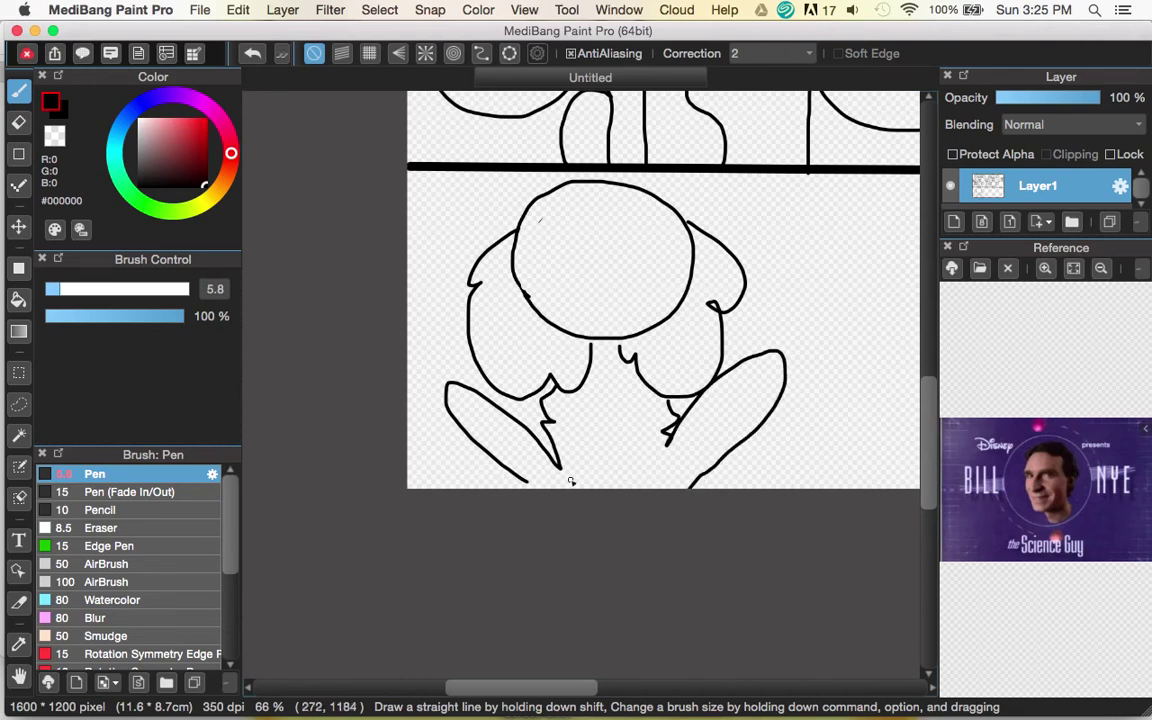
# Undo the third cat's two spread forelegs and the jagged chest lines beneath its cheek fur.
pyautogui.moveTo(562, 467); pyautogui.dragTo(573, 470)
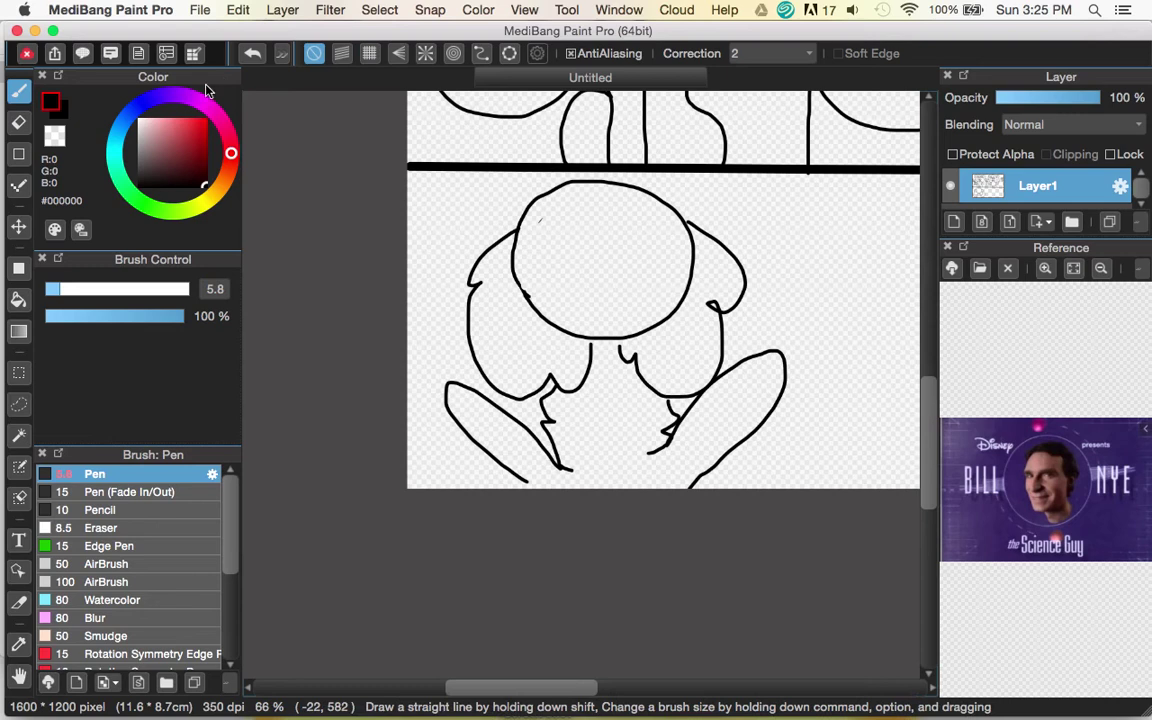
pyautogui.click(253, 53)
pyautogui.click(253, 53)
pyautogui.click(253, 53)
pyautogui.click(253, 53)
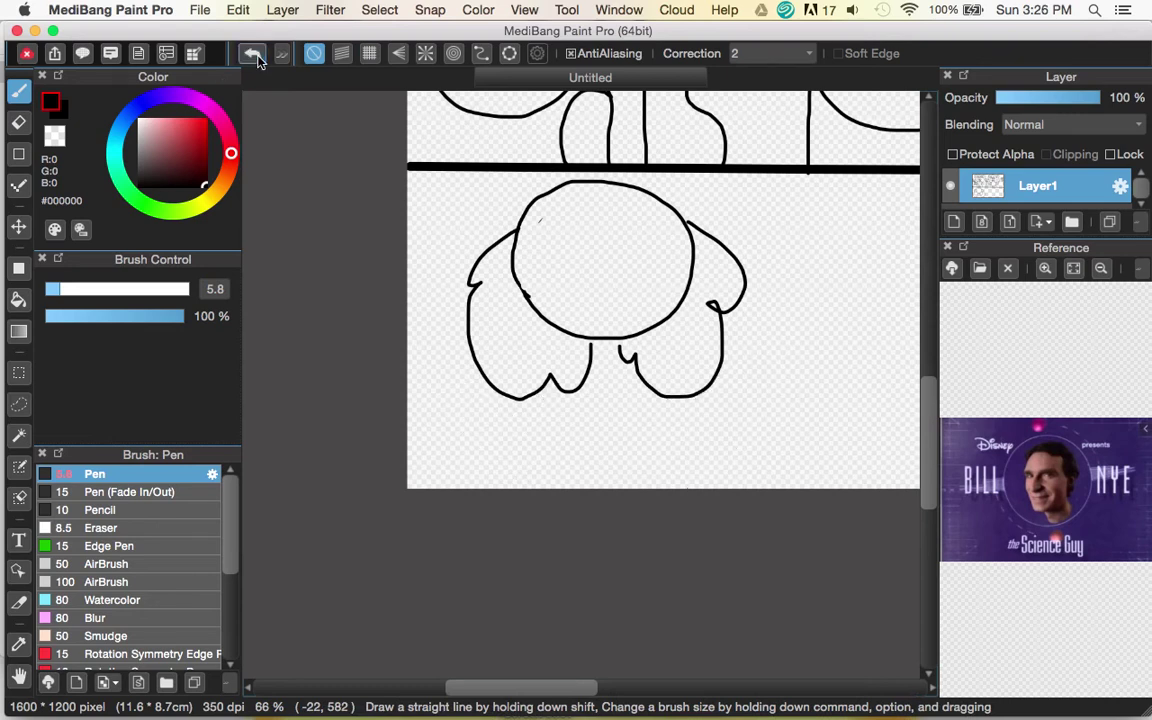
# Draw two forelegs raised outward from below the cheek fur, with jagged fur at their bases and body sides running to the canvas edge.
pyautogui.moveTo(683, 402)
pyautogui.mouseDown()
pyautogui.moveTo(808, 301)
pyautogui.moveTo(831, 314)
pyautogui.moveTo(835, 334)
pyautogui.moveTo(807, 368)
pyautogui.moveTo(647, 450)
pyautogui.mouseUp()
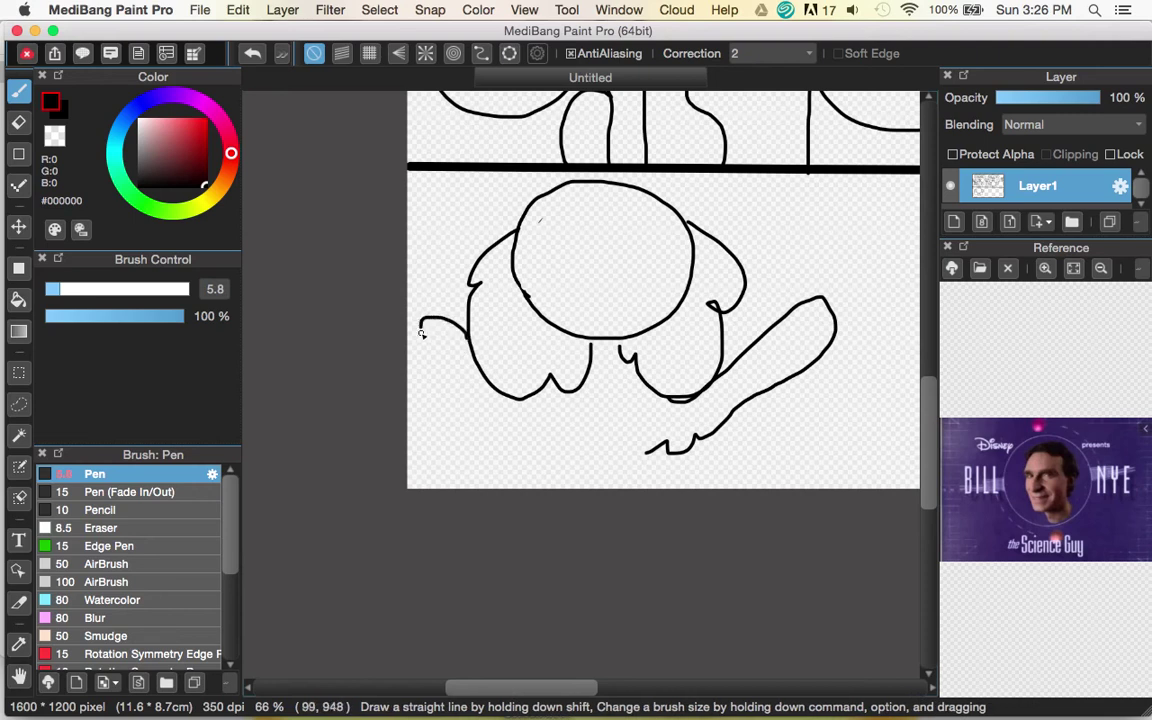
pyautogui.moveTo(421, 334)
pyautogui.mouseDown()
pyautogui.moveTo(481, 410)
pyautogui.moveTo(536, 442)
pyautogui.moveTo(541, 490)
pyautogui.mouseUp()
pyautogui.moveTo(651, 469); pyautogui.dragTo(651, 518)
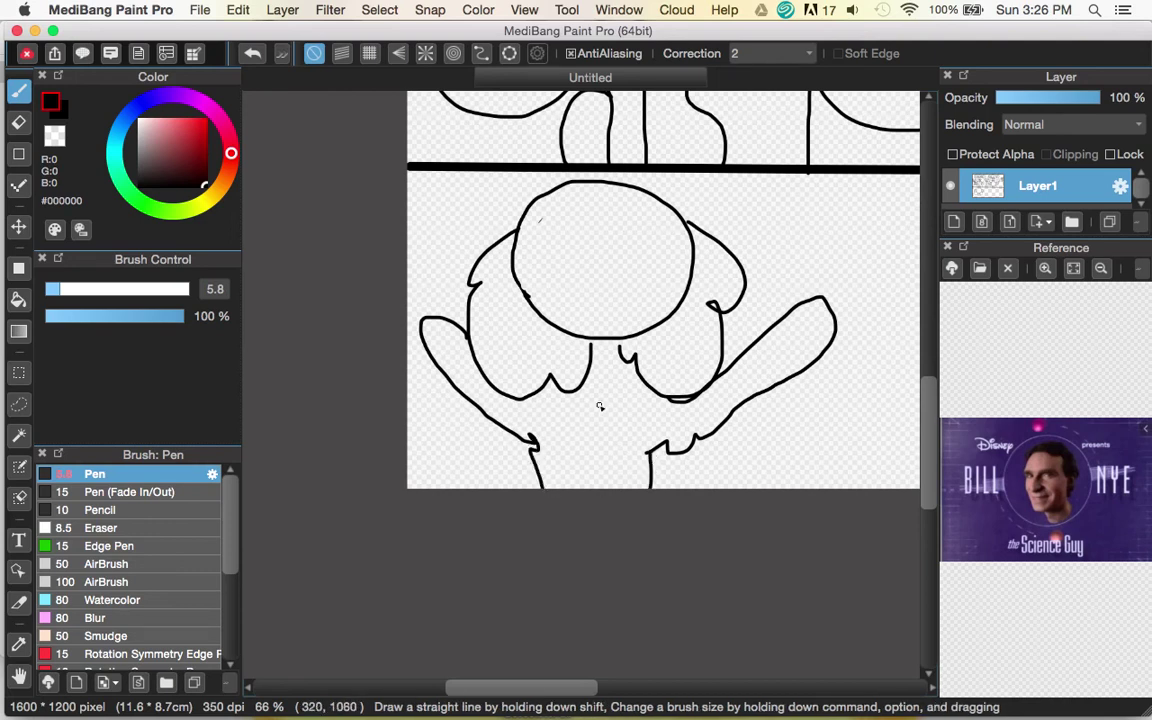
# Draw a large curved ear on each side of the third cat's head, cut off by the thick panel line.
pyautogui.moveTo(601, 184); pyautogui.dragTo(645, 172)
pyautogui.moveTo(746, 193)
pyautogui.mouseDown()
pyautogui.moveTo(765, 272)
pyautogui.moveTo(726, 322)
pyautogui.mouseUp()
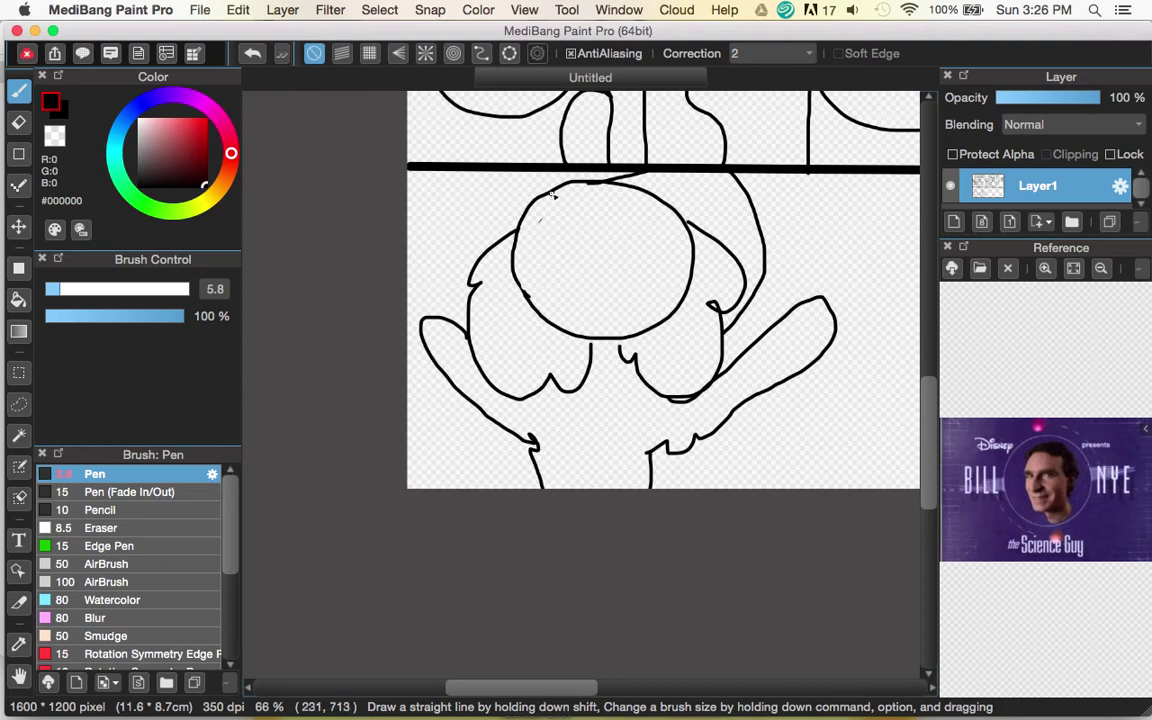
pyautogui.moveTo(465, 170)
pyautogui.mouseDown()
pyautogui.moveTo(444, 245)
pyautogui.moveTo(449, 305)
pyautogui.mouseUp()
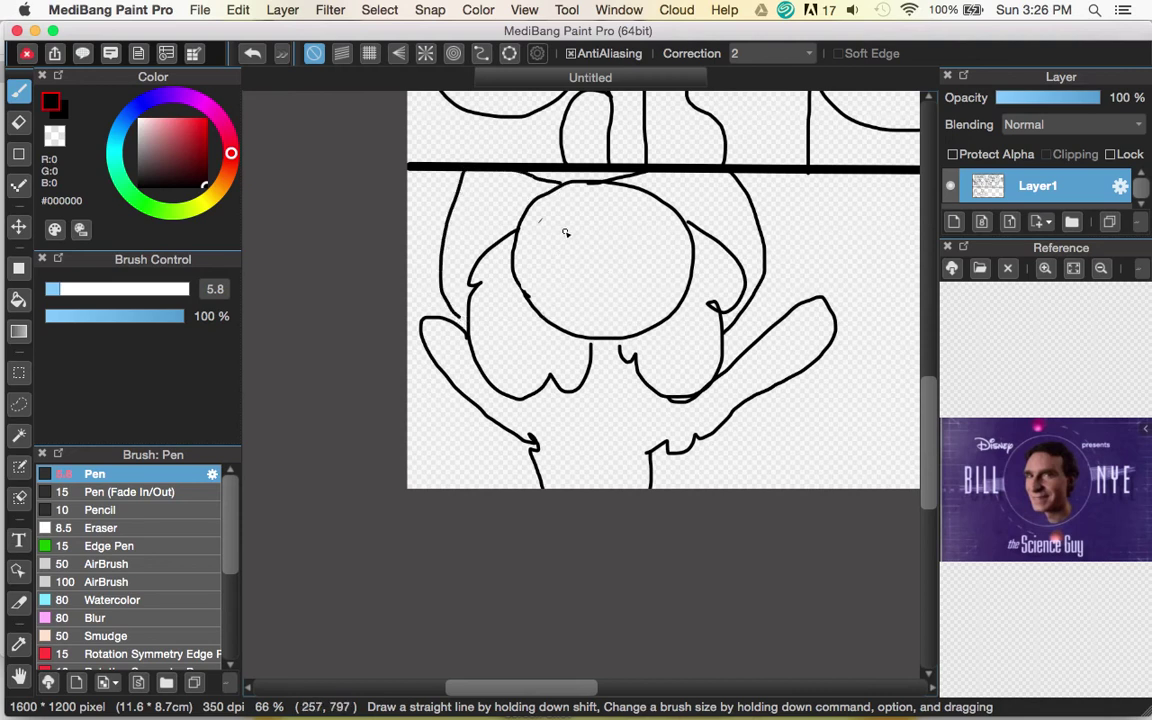
# Draw a vertical and a horizontal guideline crossing inside the third cat's head circle.
pyautogui.moveTo(591, 182); pyautogui.dragTo(591, 314)
pyautogui.press('super+z')
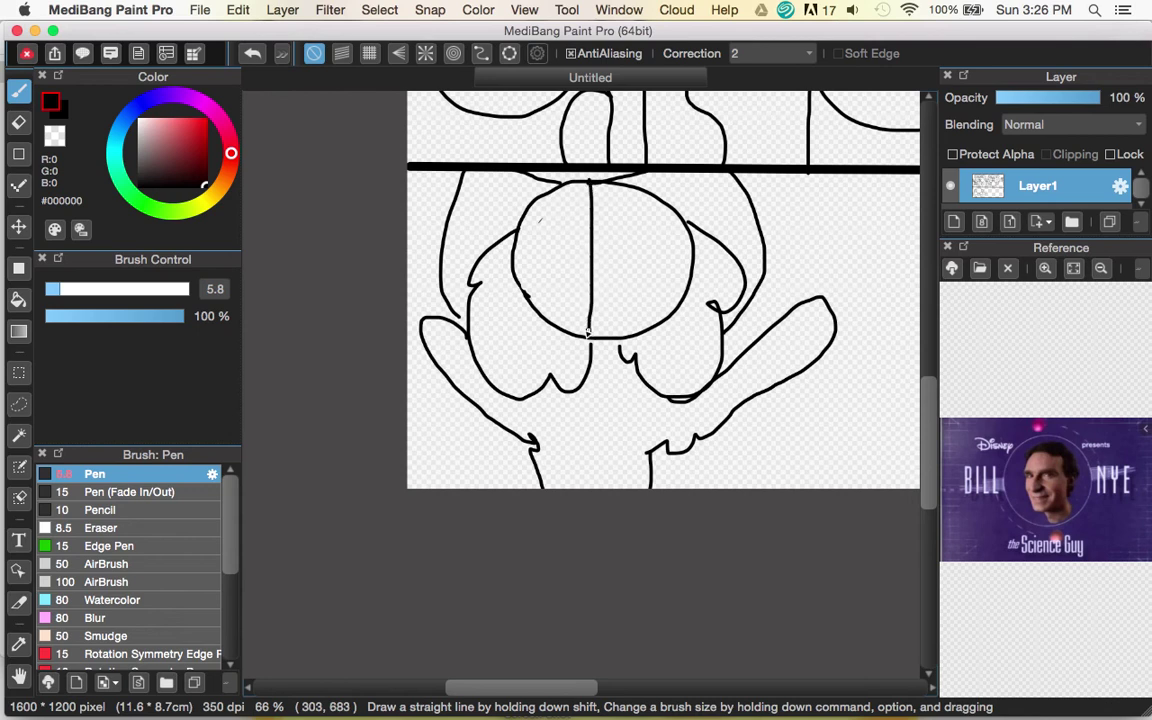
pyautogui.moveTo(596, 182); pyautogui.dragTo(590, 342)
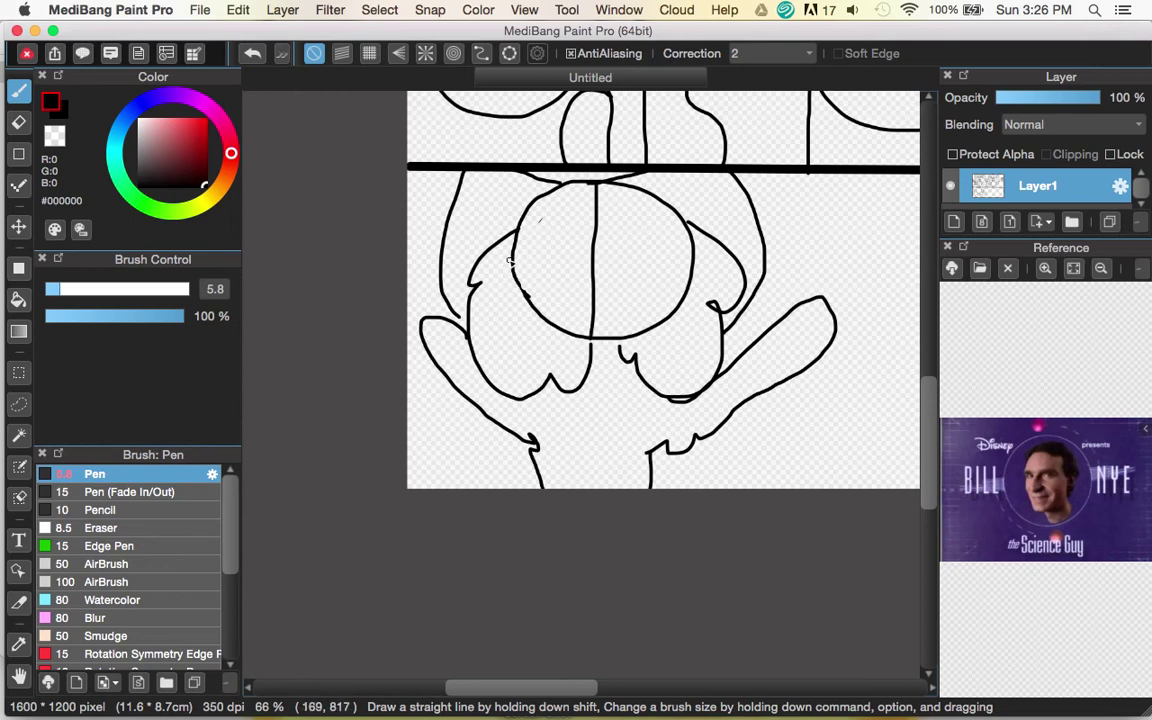
pyautogui.moveTo(510, 262); pyautogui.dragTo(690, 267)
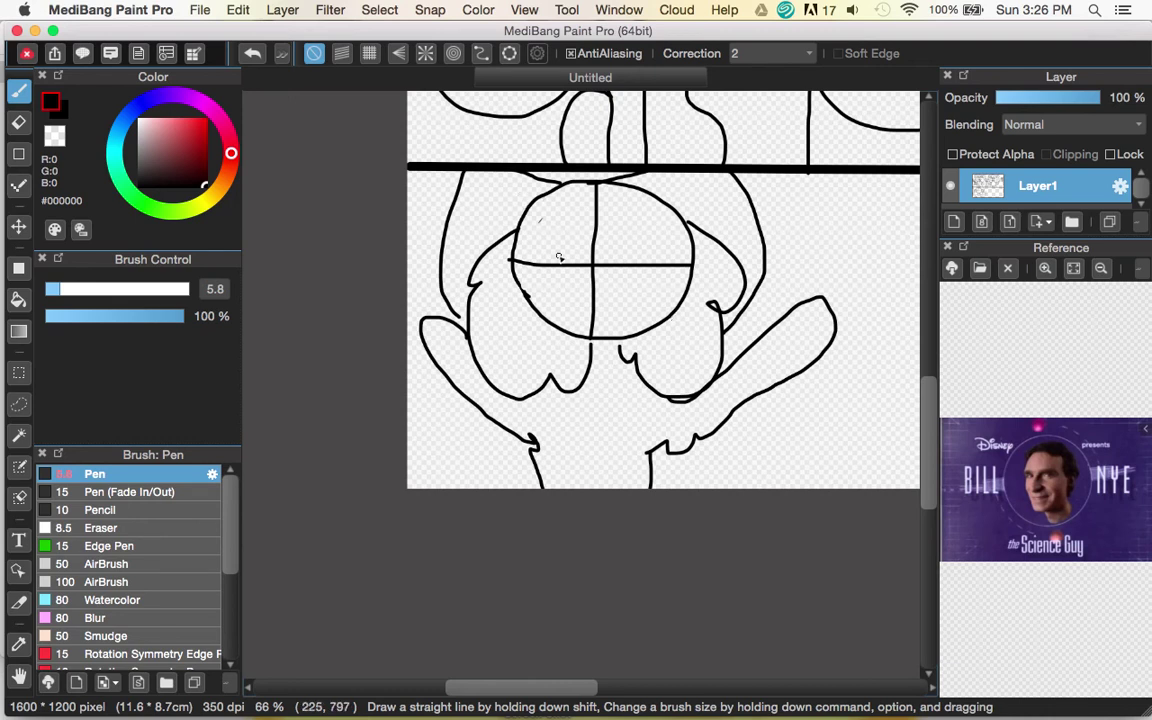
# Draw two large half-lidded eye outlines along the horizontal guideline, one on each side of the vertical guideline.
pyautogui.moveTo(608, 232)
pyautogui.mouseDown()
pyautogui.moveTo(608, 275)
pyautogui.moveTo(624, 280)
pyautogui.moveTo(681, 262)
pyautogui.moveTo(620, 228)
pyautogui.mouseUp()
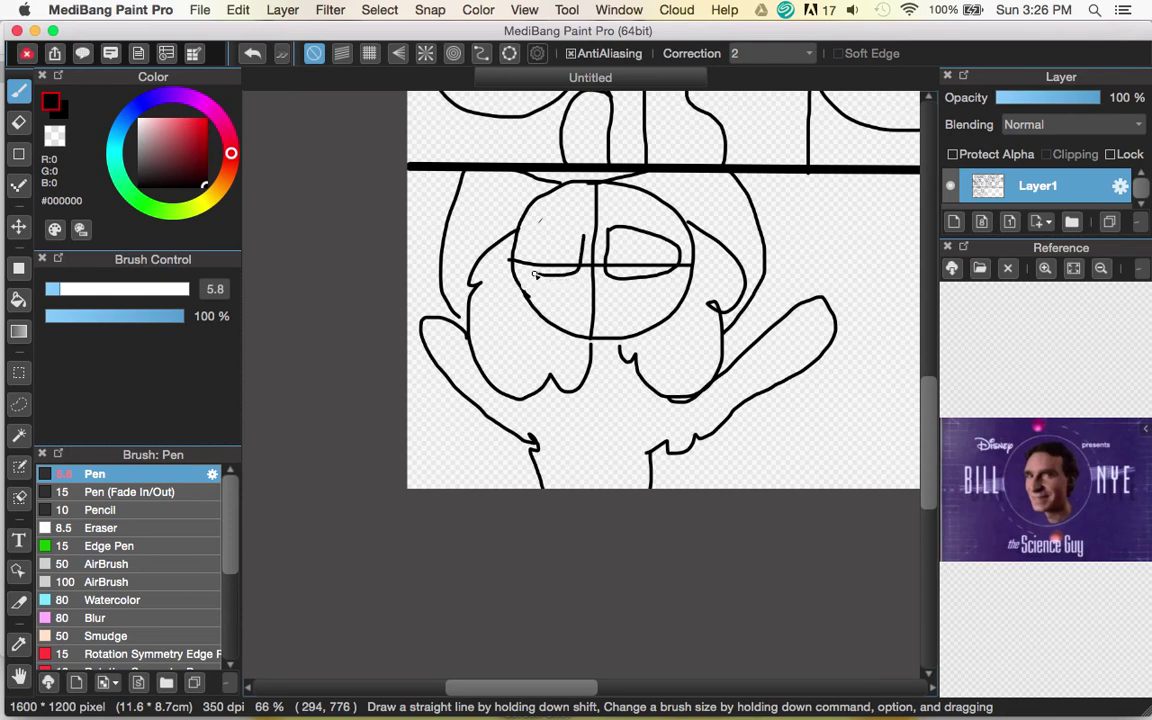
pyautogui.moveTo(538, 255); pyautogui.dragTo(573, 240)
pyautogui.press('super+z')
pyautogui.moveTo(578, 272)
pyautogui.mouseDown()
pyautogui.moveTo(533, 272)
pyautogui.moveTo(551, 242)
pyautogui.mouseUp()
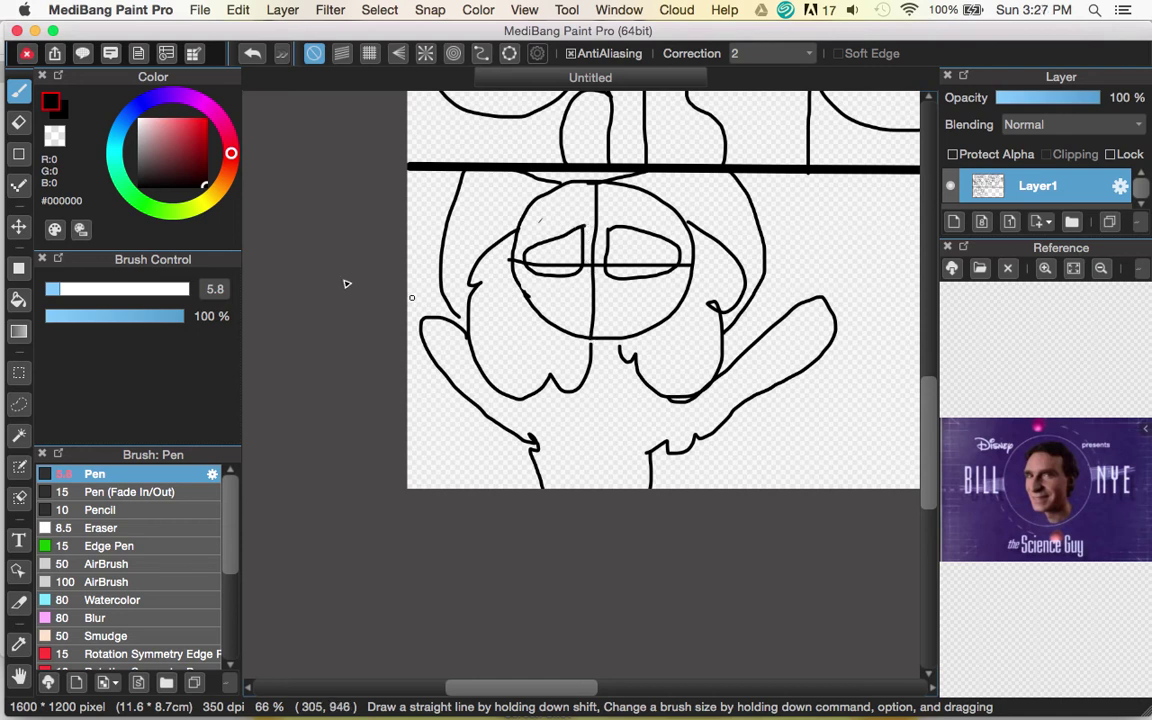
# Erase both face guidelines and the parts of the head outline beside the outer corners of the eyes.
pyautogui.click(18, 121)
pyautogui.moveTo(589, 329); pyautogui.dragTo(597, 193)
pyautogui.moveTo(592, 270)
pyautogui.mouseDown()
pyautogui.moveTo(607, 260)
pyautogui.moveTo(597, 293)
pyautogui.mouseUp()
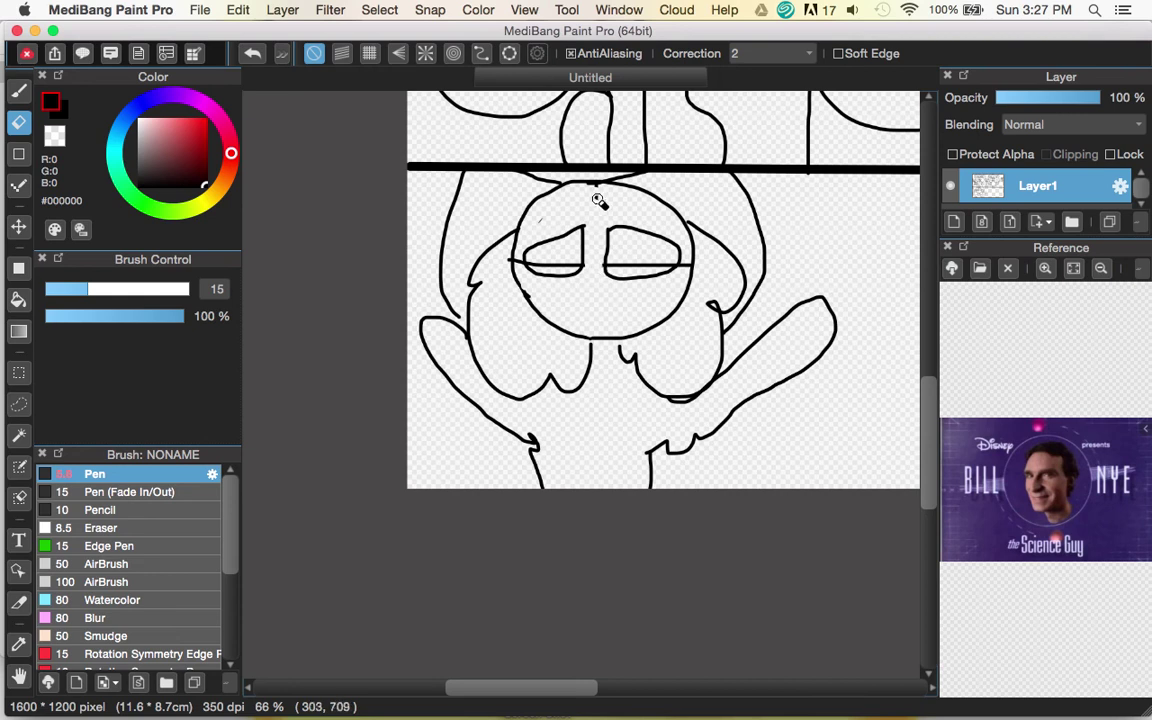
pyautogui.press('XF86AudioRaiseVolume')
pyautogui.moveTo(612, 265); pyautogui.dragTo(689, 275)
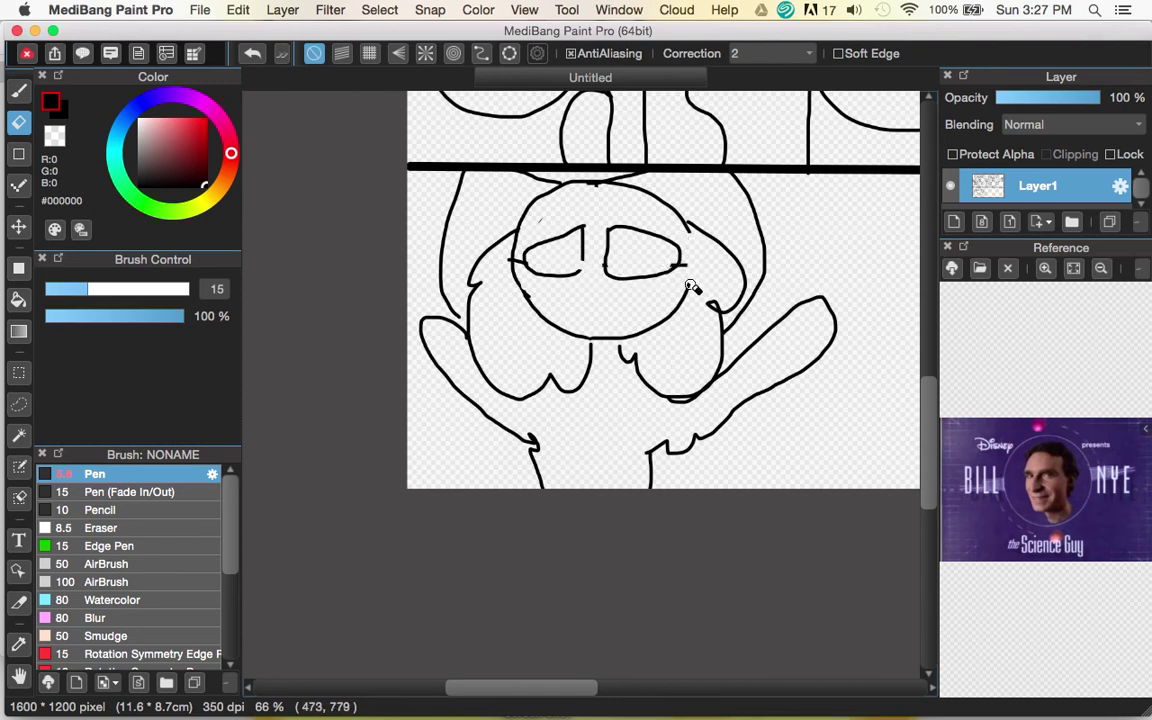
pyautogui.moveTo(530, 263); pyautogui.dragTo(514, 259)
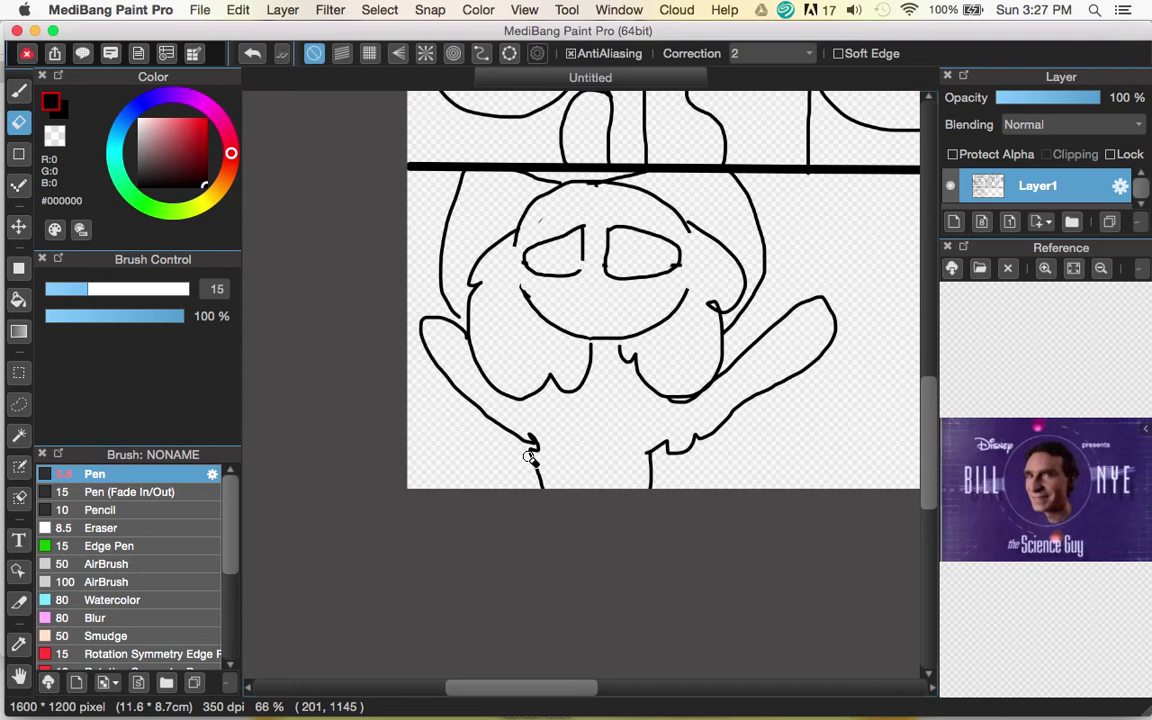
# Draw a small nose and a wide smiling mouth with an open lower lip and fangs.
pyautogui.press('b')
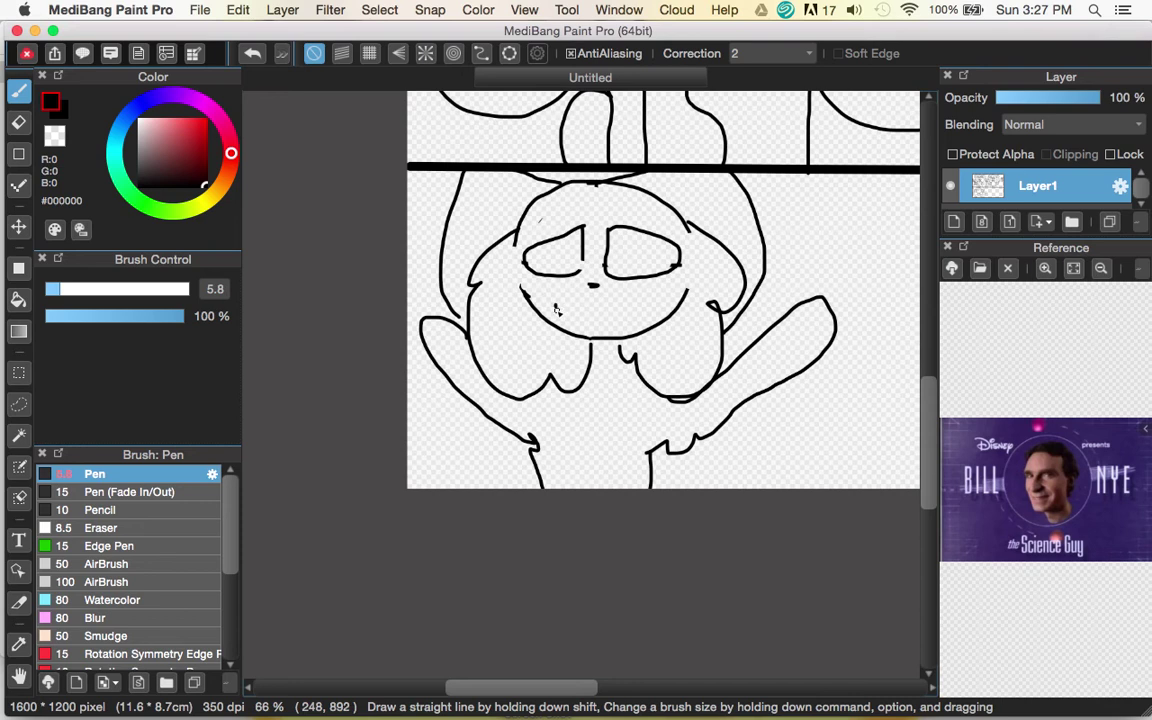
pyautogui.moveTo(590, 307)
pyautogui.mouseDown()
pyautogui.moveTo(633, 299)
pyautogui.moveTo(572, 317)
pyautogui.mouseUp()
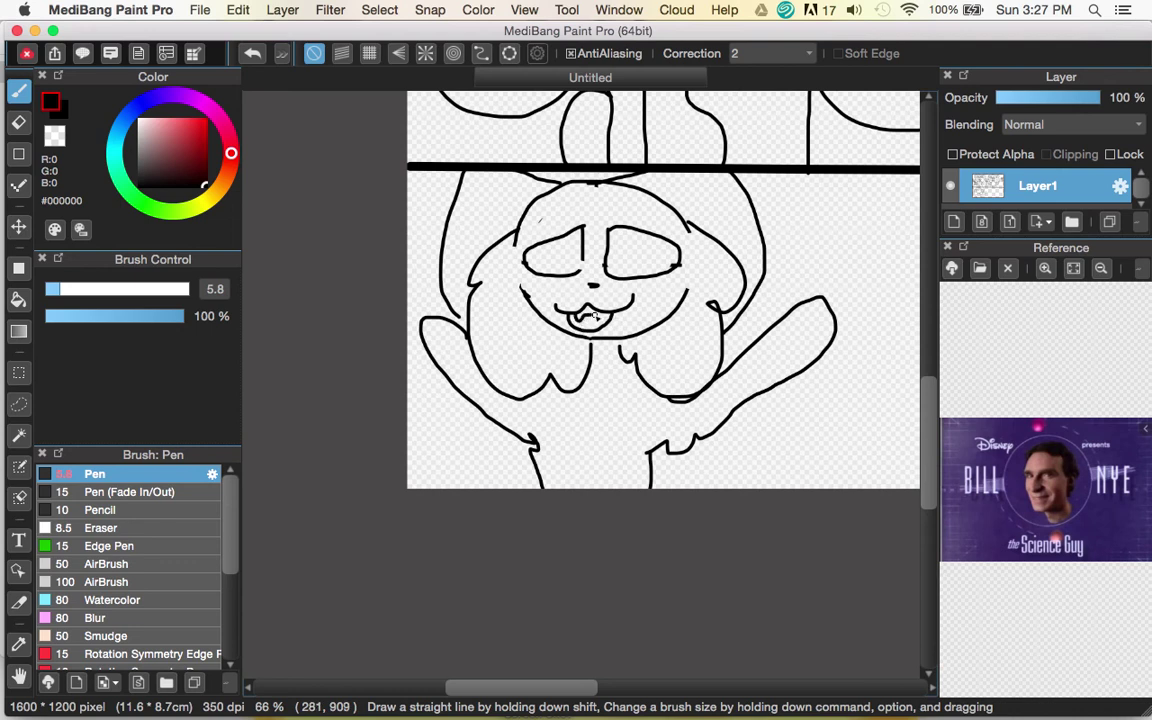
pyautogui.scroll(2, 578, 268)
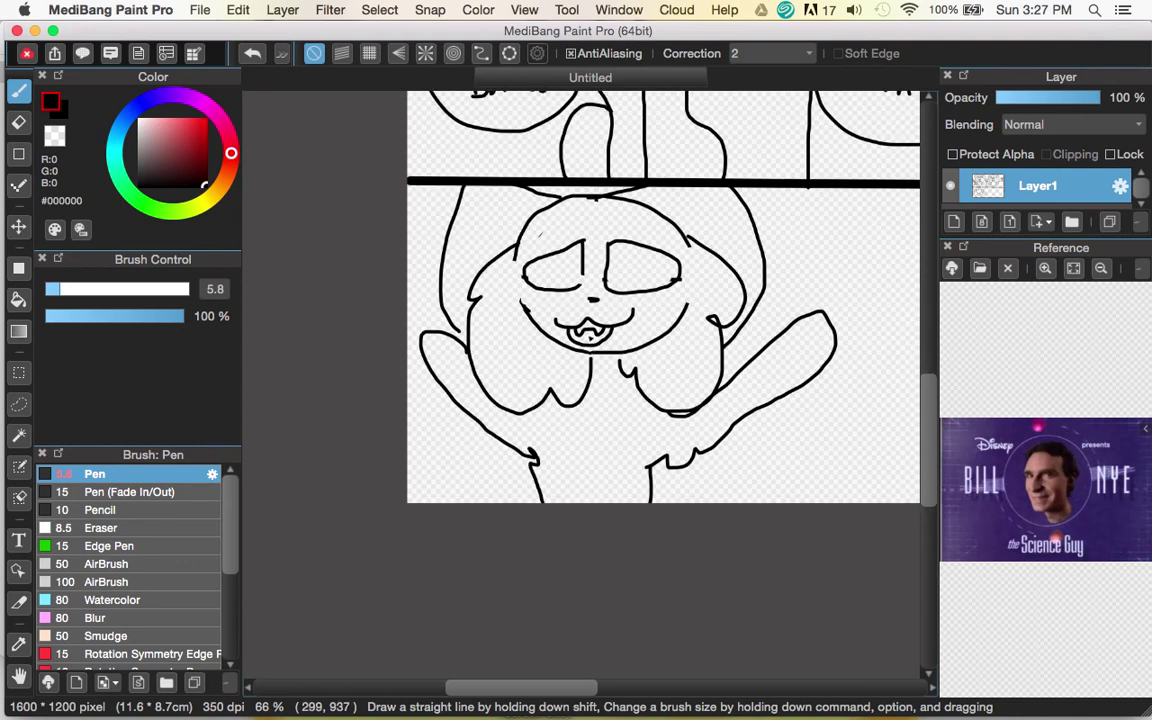
# Add two small brow spots, irises with narrow pupils, and short marks between the eyes.
pyautogui.moveTo(568, 250)
pyautogui.mouseDown()
pyautogui.moveTo(578, 243)
pyautogui.moveTo(578, 258)
pyautogui.mouseUp()
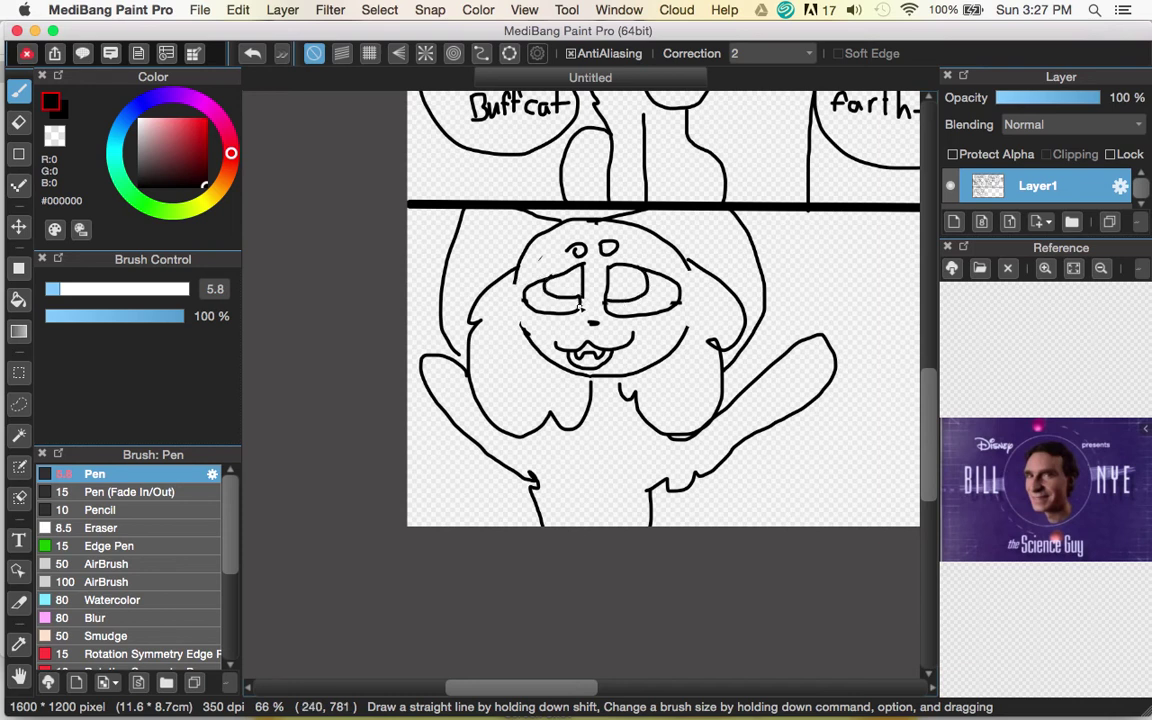
pyautogui.moveTo(613, 262); pyautogui.dragTo(613, 280)
pyautogui.click(253, 58)
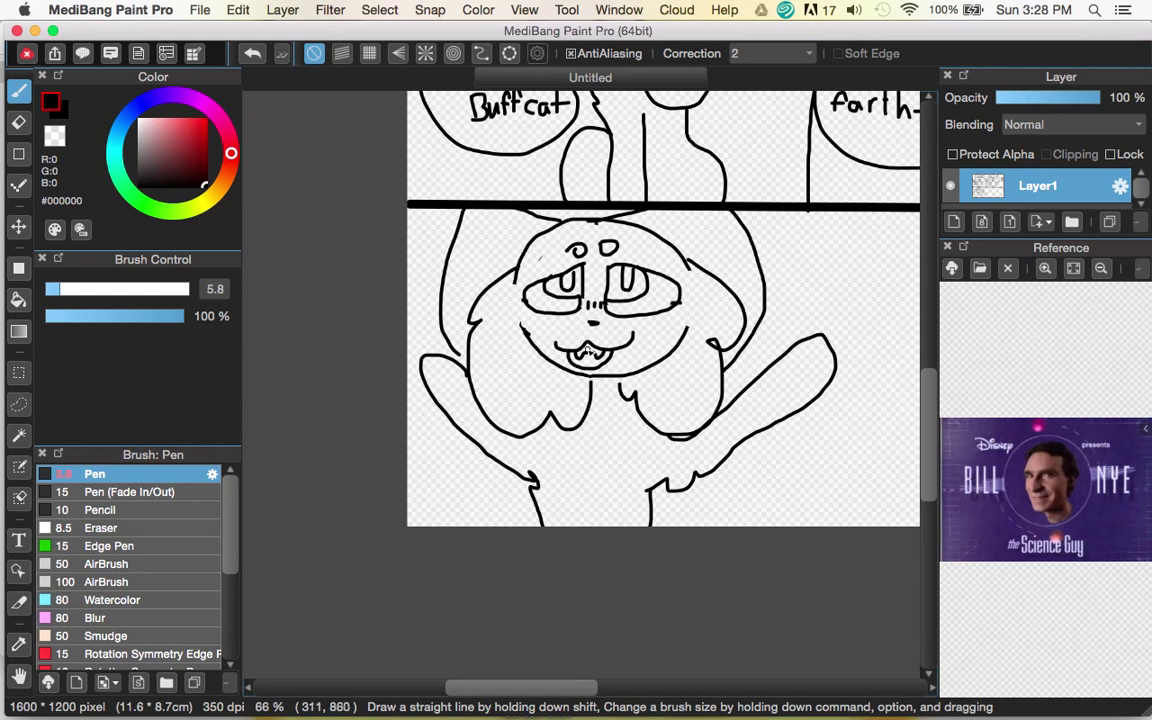
# Fill both pupils of the third cat with black using the Bucket tool.
pyautogui.scroll(1, 600, 310)
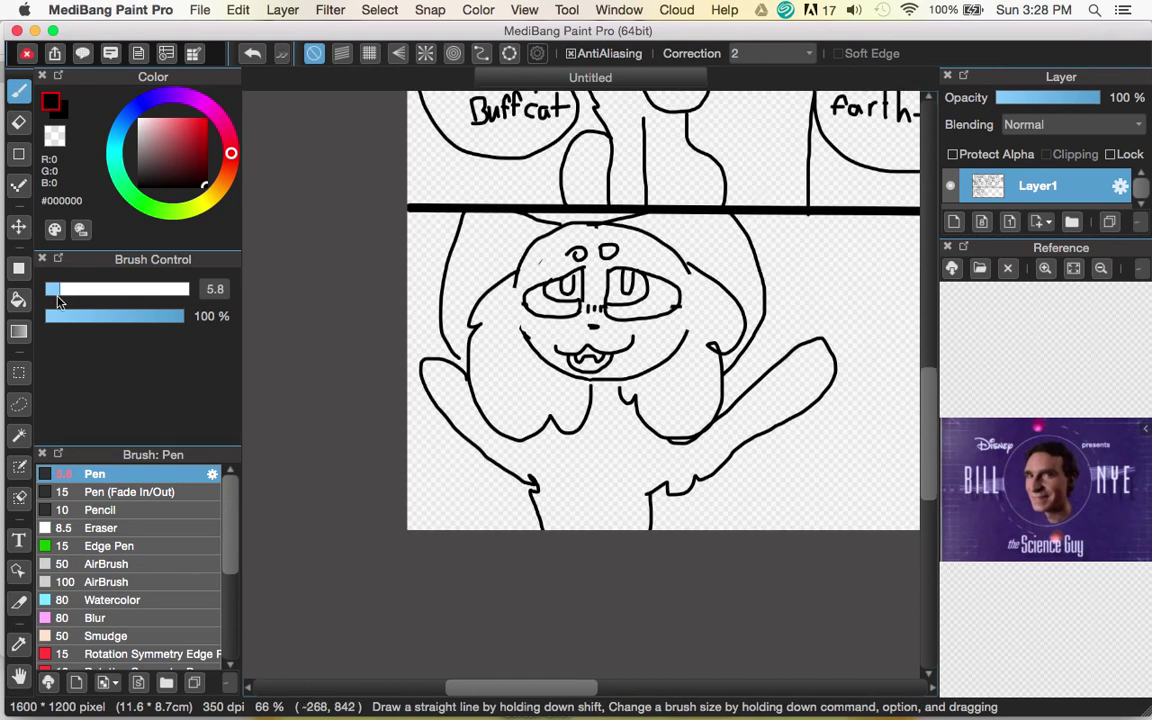
pyautogui.click(18, 299)
pyautogui.click(566, 285)
pyautogui.click(632, 282)
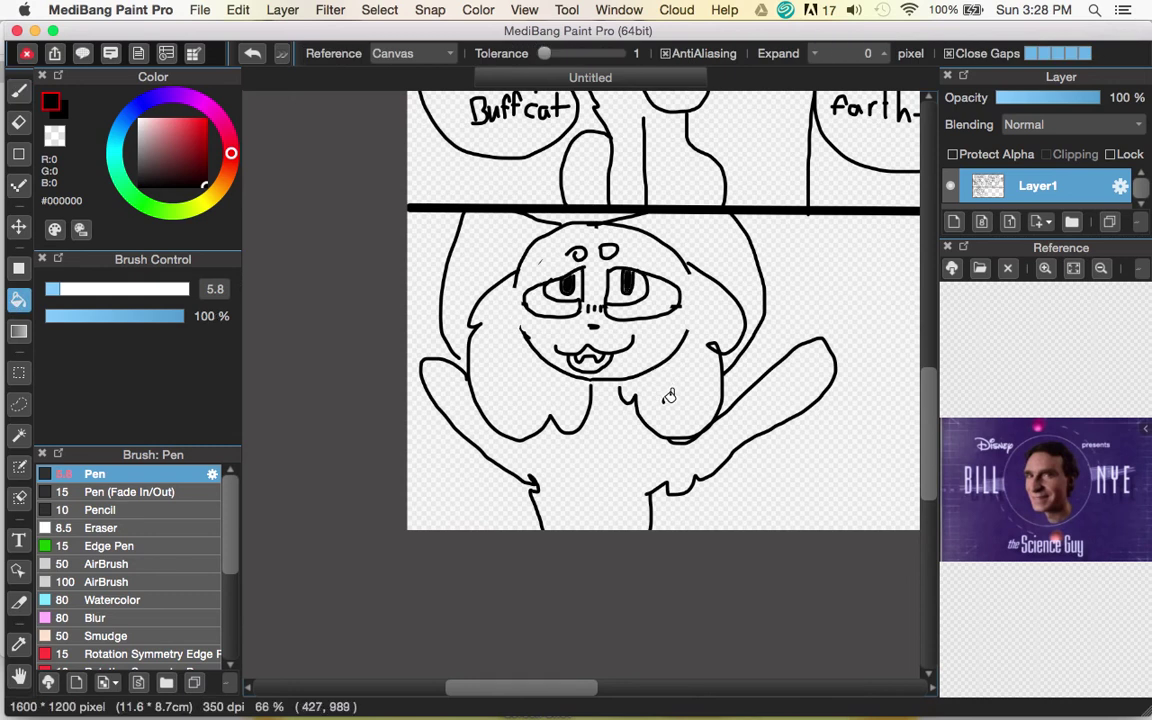
# Draw a larger rounded paw outline on the foreleg nearest the canvas's left edge and erase the old outline inside it.
pyautogui.scroll(-2, 669, 397)
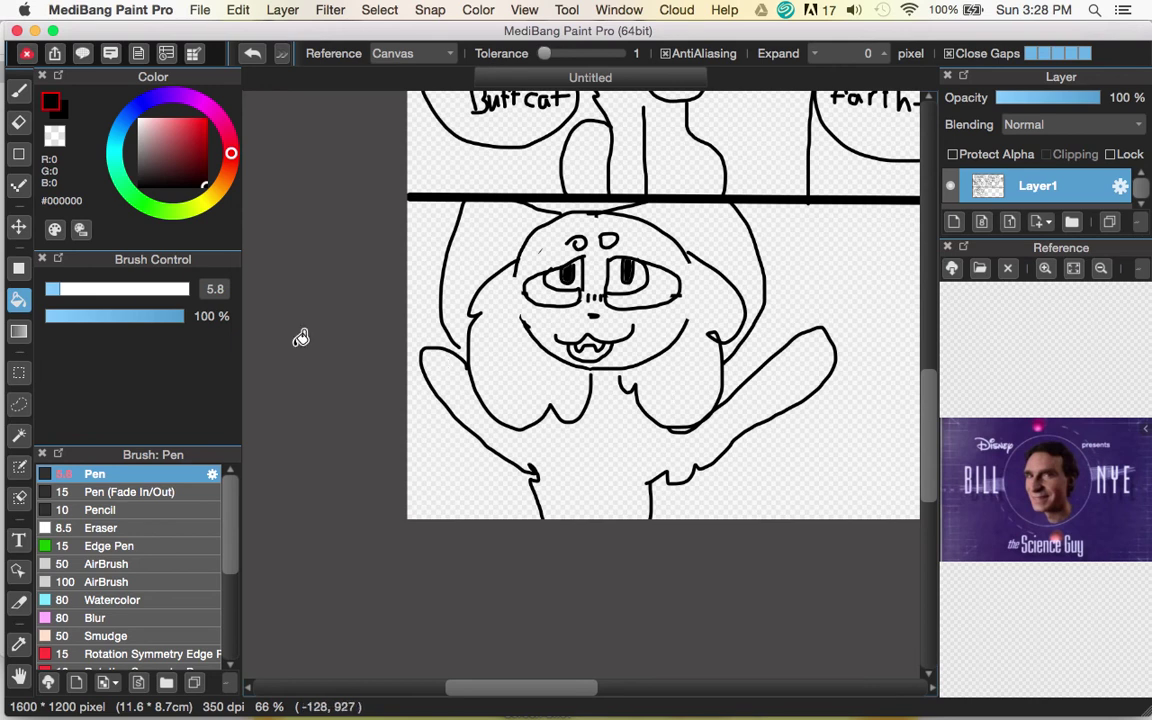
pyautogui.click(17, 95)
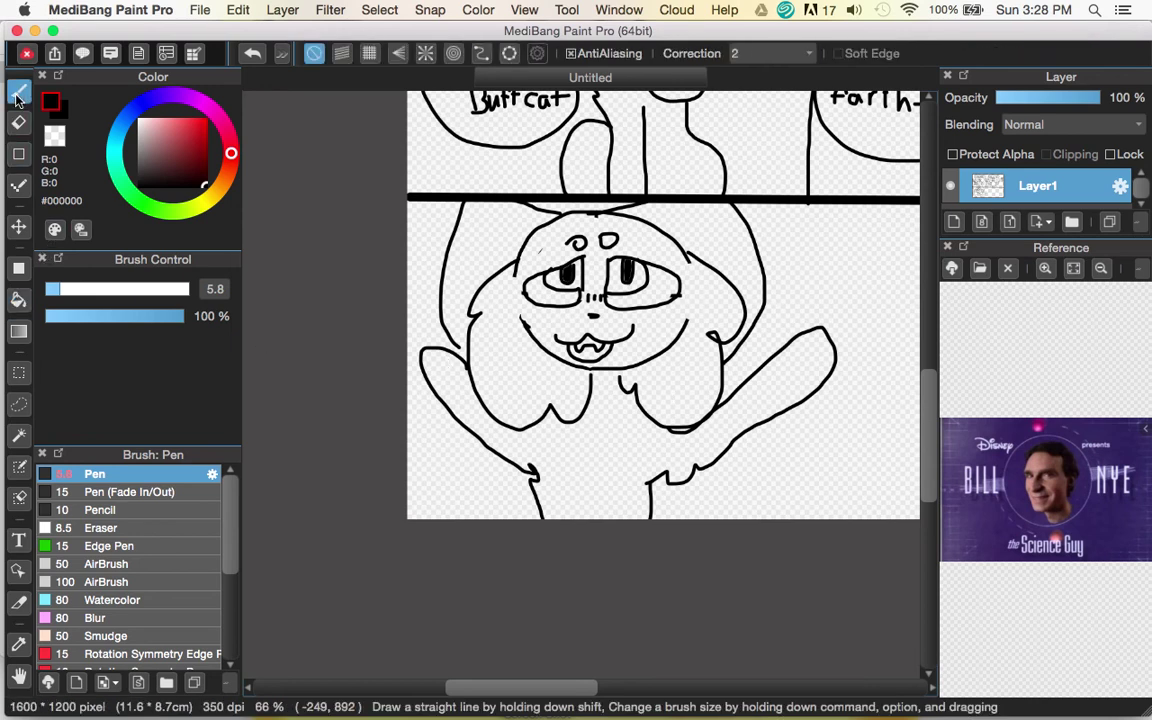
pyautogui.press('super+plus')
pyautogui.press('super+plus')
pyautogui.press('super+plus')
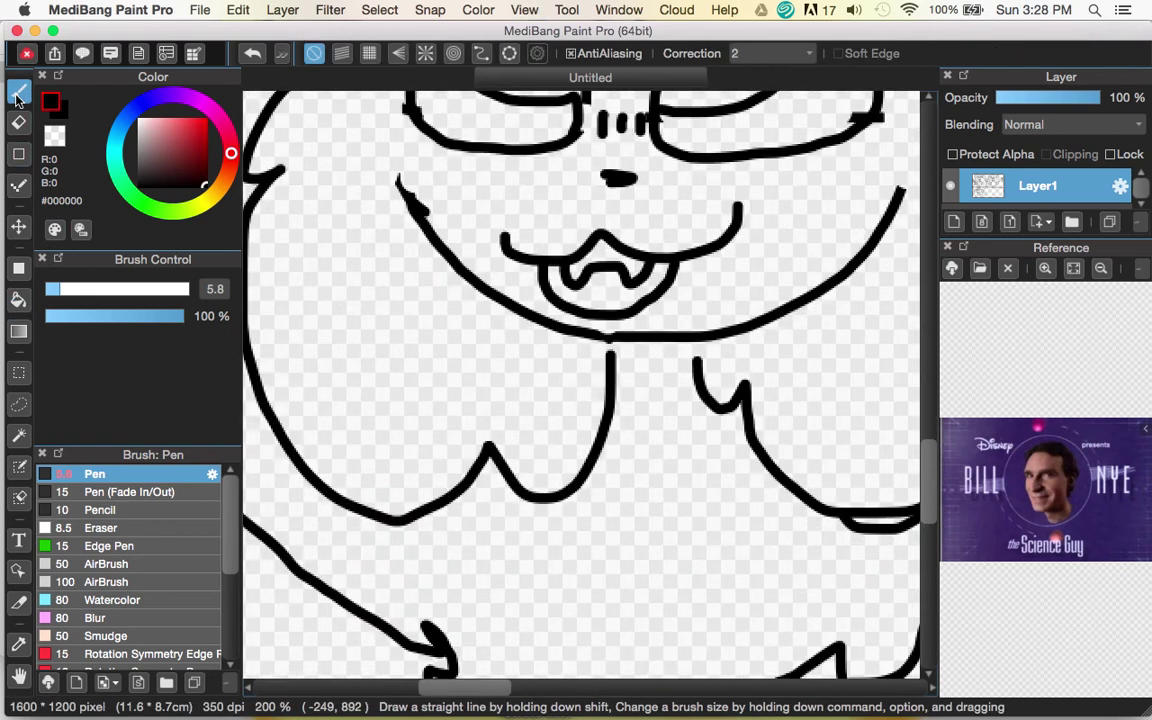
pyautogui.press('super+minus')
pyautogui.press('super+minus')
pyautogui.press('super+plus')
pyautogui.moveTo(489, 697); pyautogui.dragTo(464, 697)
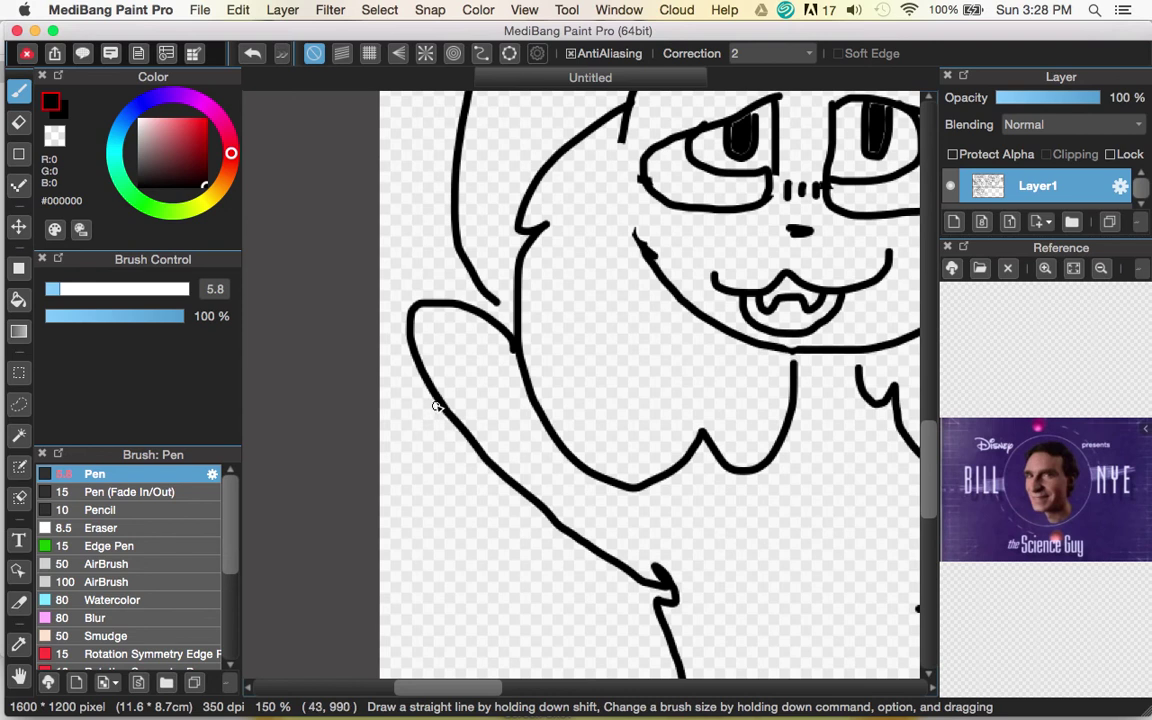
pyautogui.moveTo(415, 373)
pyautogui.mouseDown()
pyautogui.moveTo(388, 303)
pyautogui.moveTo(412, 288)
pyautogui.moveTo(405, 280)
pyautogui.moveTo(471, 283)
pyautogui.moveTo(510, 330)
pyautogui.mouseUp()
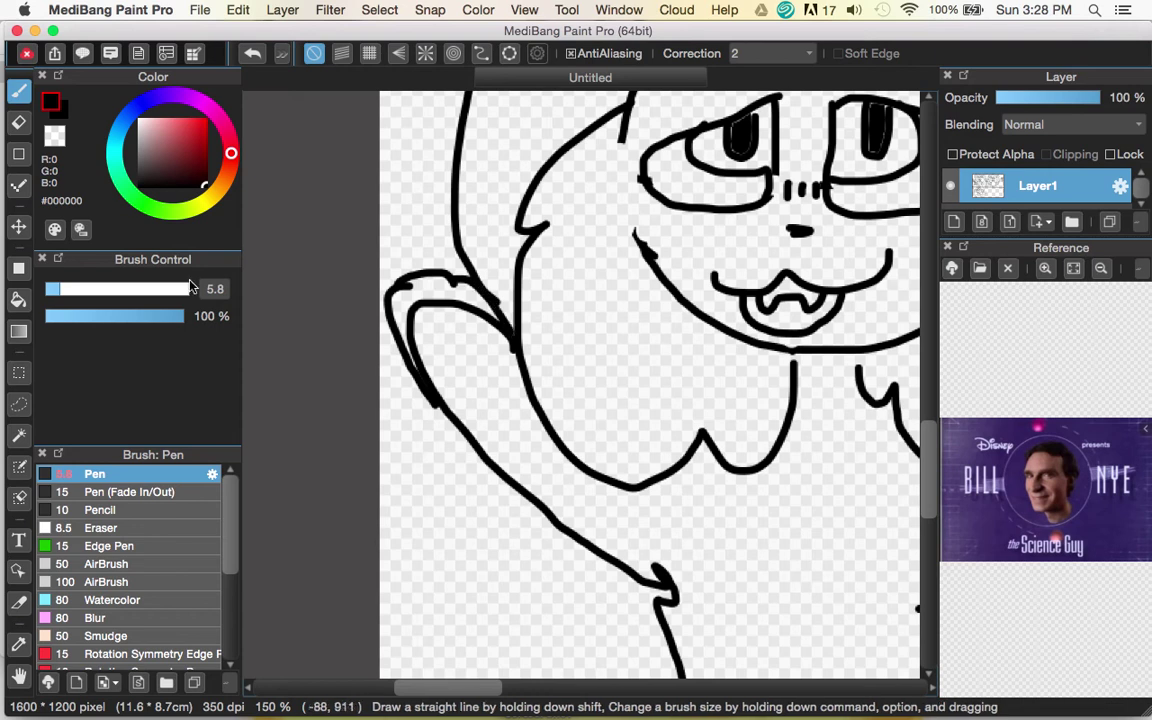
pyautogui.click(18, 299)
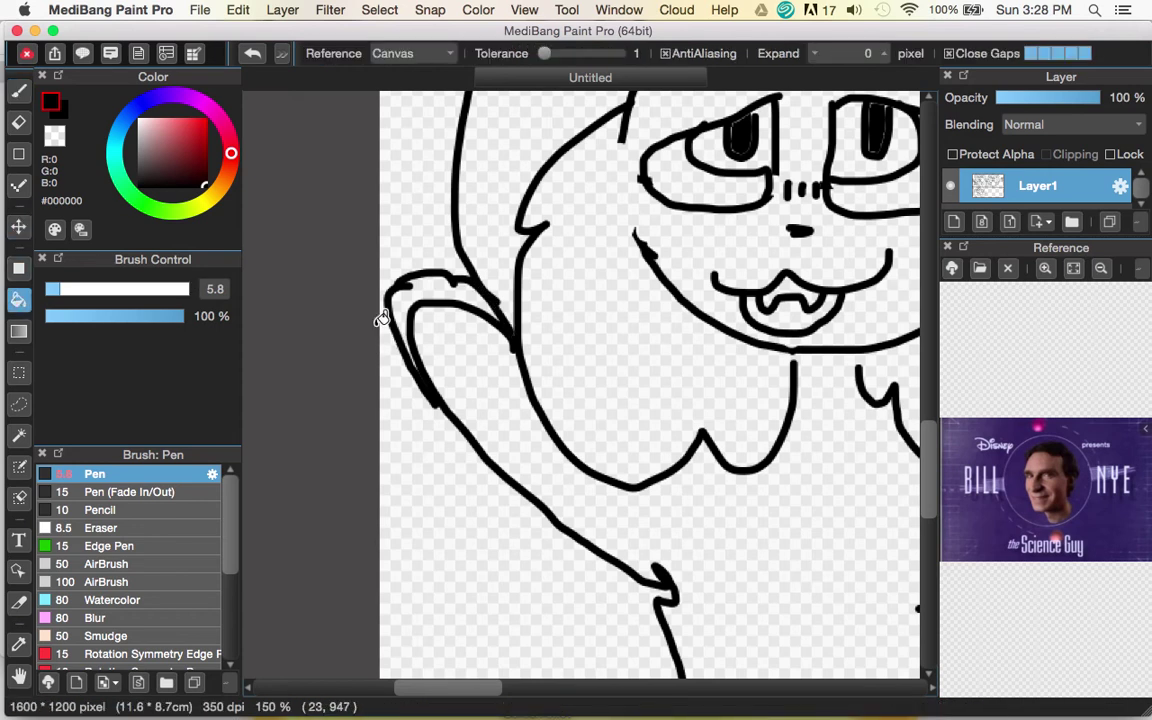
pyautogui.click(18, 121)
pyautogui.moveTo(393, 297)
pyautogui.mouseDown()
pyautogui.moveTo(424, 359)
pyautogui.moveTo(413, 313)
pyautogui.moveTo(428, 301)
pyautogui.moveTo(491, 328)
pyautogui.moveTo(504, 360)
pyautogui.mouseUp()
pyautogui.click(24, 90)
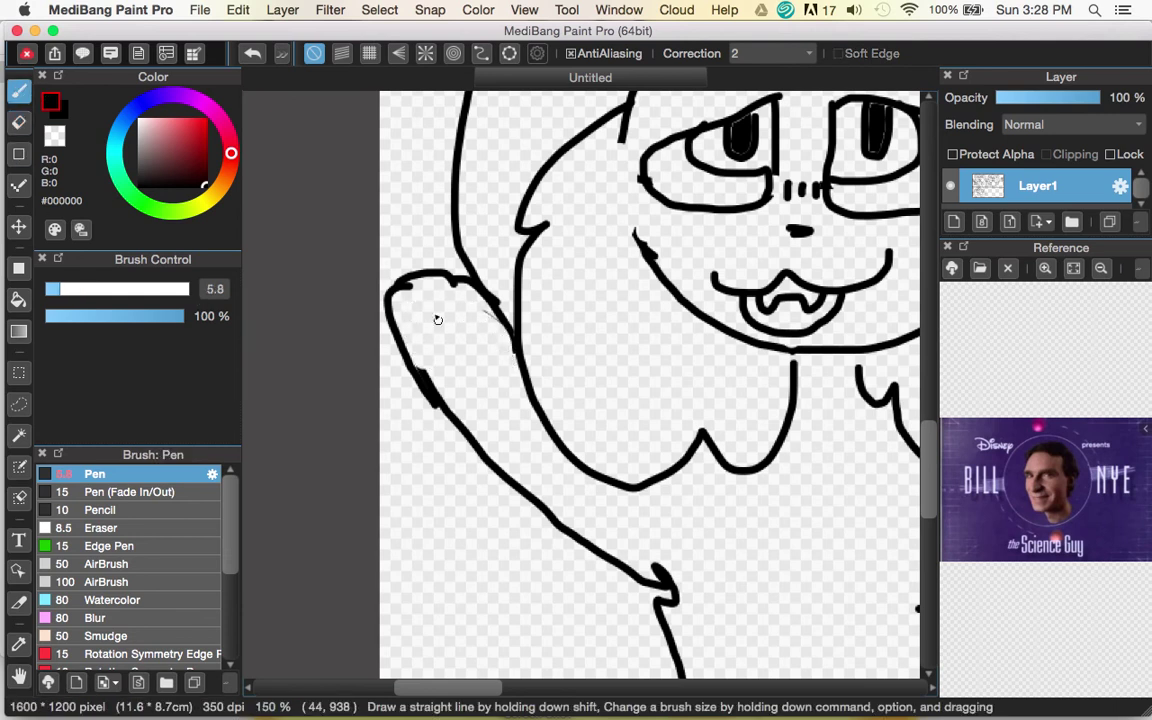
# Draw toe lines, an oval paw pad and three short fur marks on the enlarged left paw.
pyautogui.moveTo(450, 297); pyautogui.dragTo(453, 287)
pyautogui.moveTo(442, 332)
pyautogui.mouseDown()
pyautogui.moveTo(458, 327)
pyautogui.moveTo(462, 344)
pyautogui.moveTo(440, 333)
pyautogui.mouseUp()
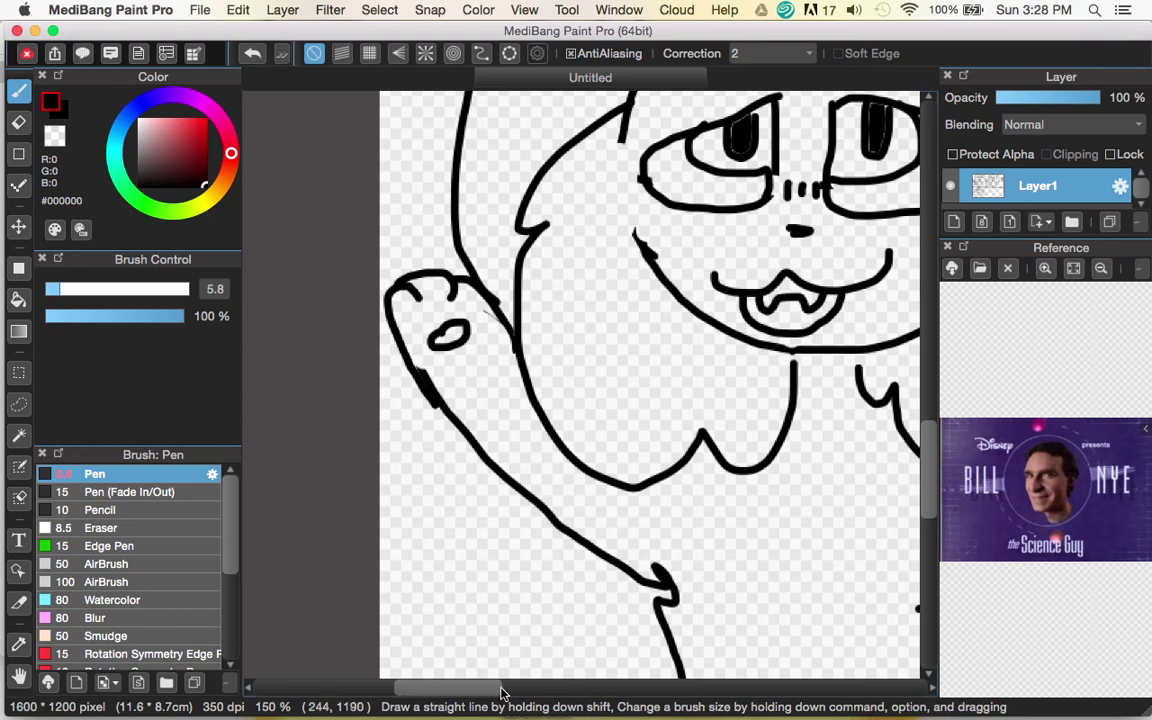
pyautogui.moveTo(497, 688); pyautogui.dragTo(515, 690)
pyautogui.moveTo(350, 368); pyautogui.dragTo(364, 376)
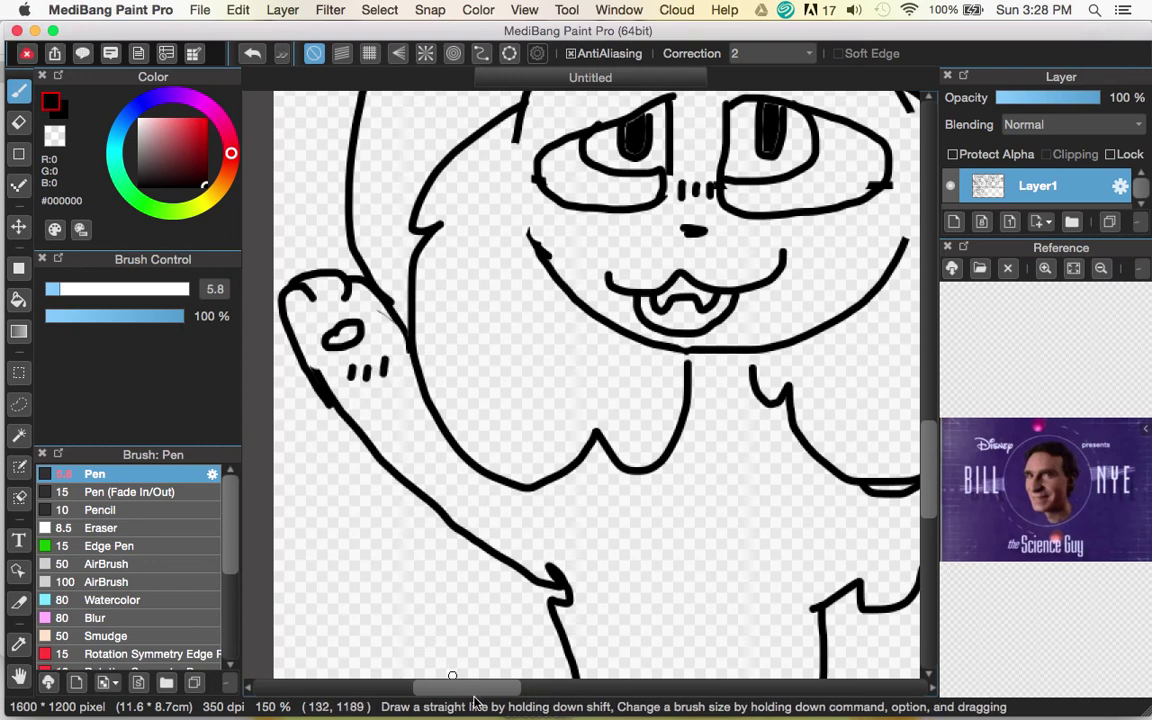
# Draw a larger rounded paw outline on the opposite raised foreleg and erase the old outline inside it.
pyautogui.moveTo(452, 686); pyautogui.dragTo(545, 686)
pyautogui.moveTo(697, 316)
pyautogui.mouseDown()
pyautogui.moveTo(726, 270)
pyautogui.moveTo(780, 226)
pyautogui.moveTo(798, 226)
pyautogui.moveTo(817, 256)
pyautogui.moveTo(811, 236)
pyautogui.moveTo(844, 261)
pyautogui.moveTo(856, 293)
pyautogui.moveTo(820, 352)
pyautogui.mouseUp()
pyautogui.click(18, 122)
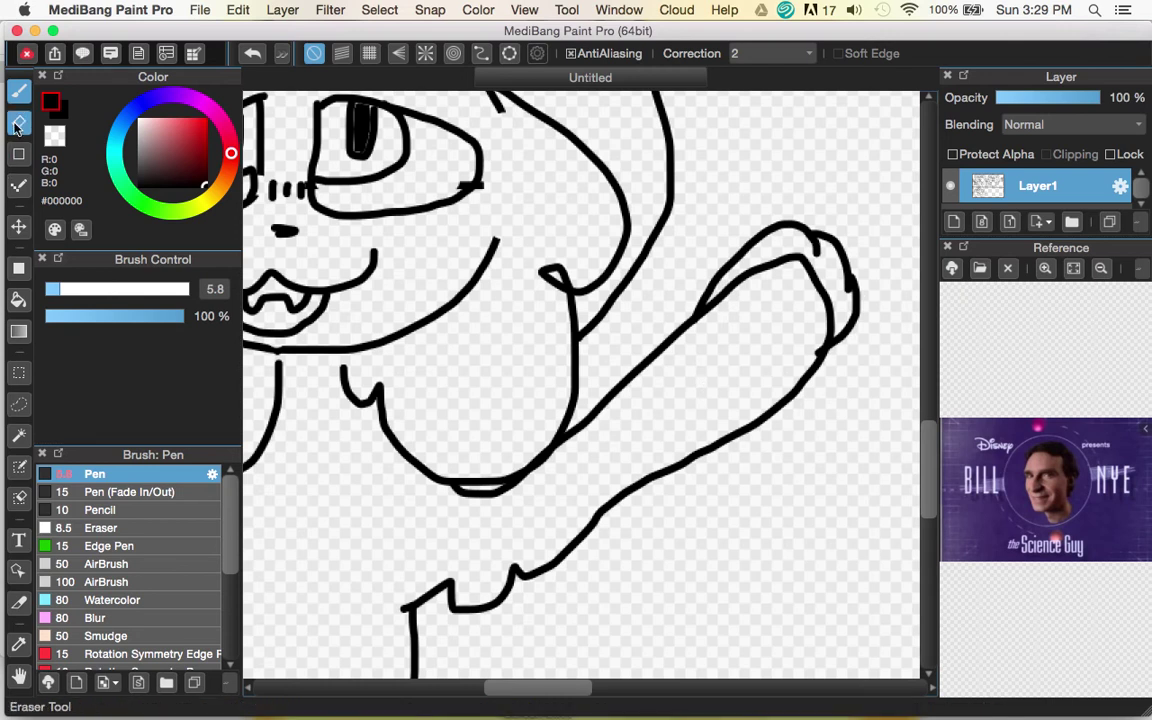
pyautogui.moveTo(738, 306)
pyautogui.mouseDown()
pyautogui.moveTo(722, 303)
pyautogui.moveTo(787, 267)
pyautogui.moveTo(771, 267)
pyautogui.moveTo(810, 267)
pyautogui.moveTo(828, 316)
pyautogui.mouseUp()
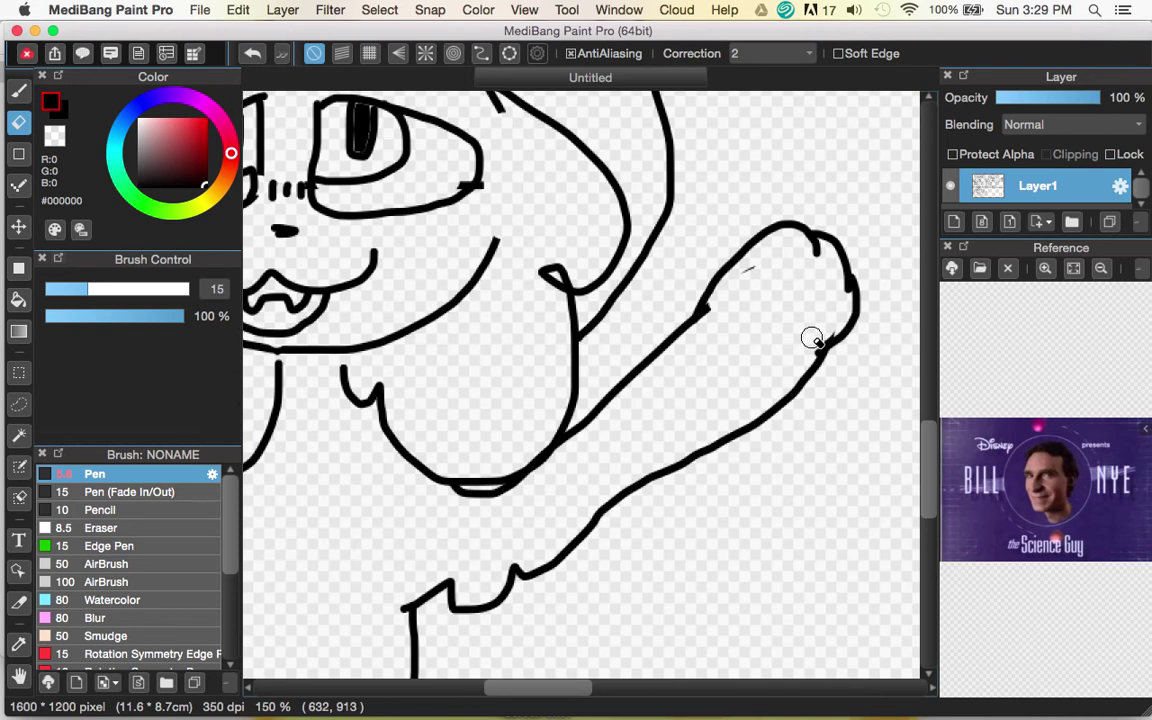
pyautogui.click(18, 90)
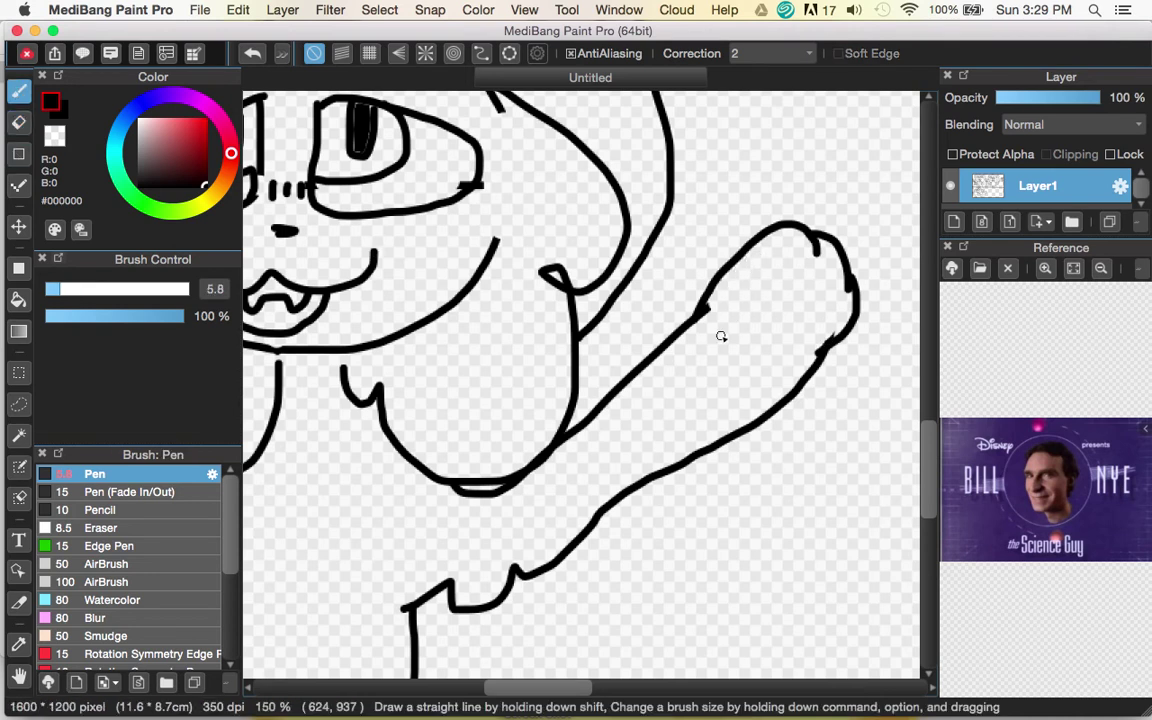
# Draw toe lines, an oval paw pad and a row of short fur marks on the enlarged right paw.
pyautogui.moveTo(798, 275); pyautogui.dragTo(818, 242)
pyautogui.moveTo(846, 284)
pyautogui.mouseDown()
pyautogui.moveTo(793, 310)
pyautogui.moveTo(810, 326)
pyautogui.moveTo(758, 316)
pyautogui.mouseUp()
pyautogui.moveTo(685, 336); pyautogui.dragTo(752, 363)
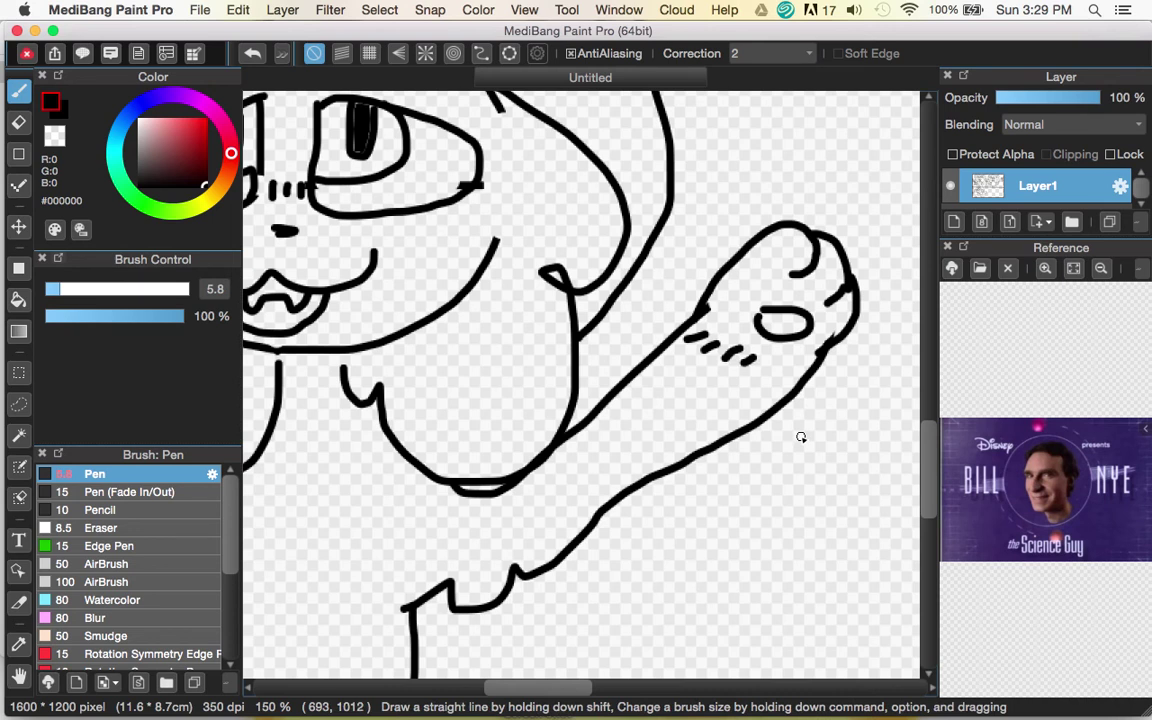
pyautogui.press('super+minus')
pyautogui.press('super+minus')
pyautogui.press('super+minus')
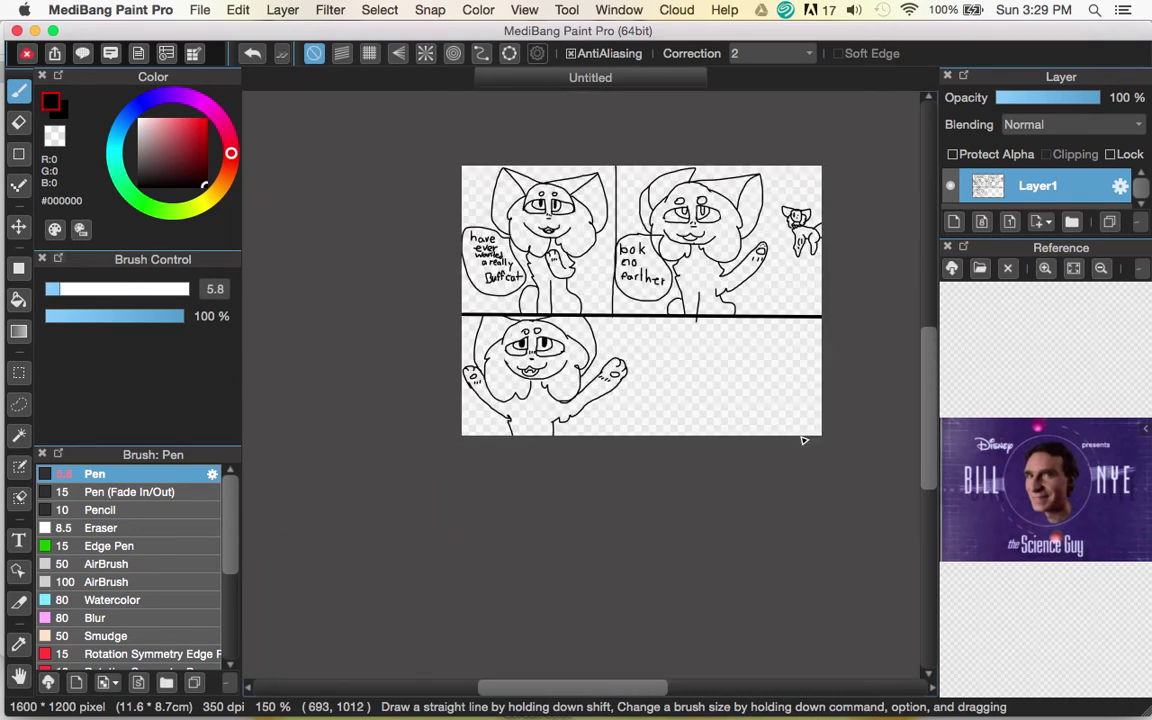
# Draw a vertical panel border meeting the raised paw and straight burst lines radiating from the cat to the lower panel's edges.
pyautogui.press('super+plus')
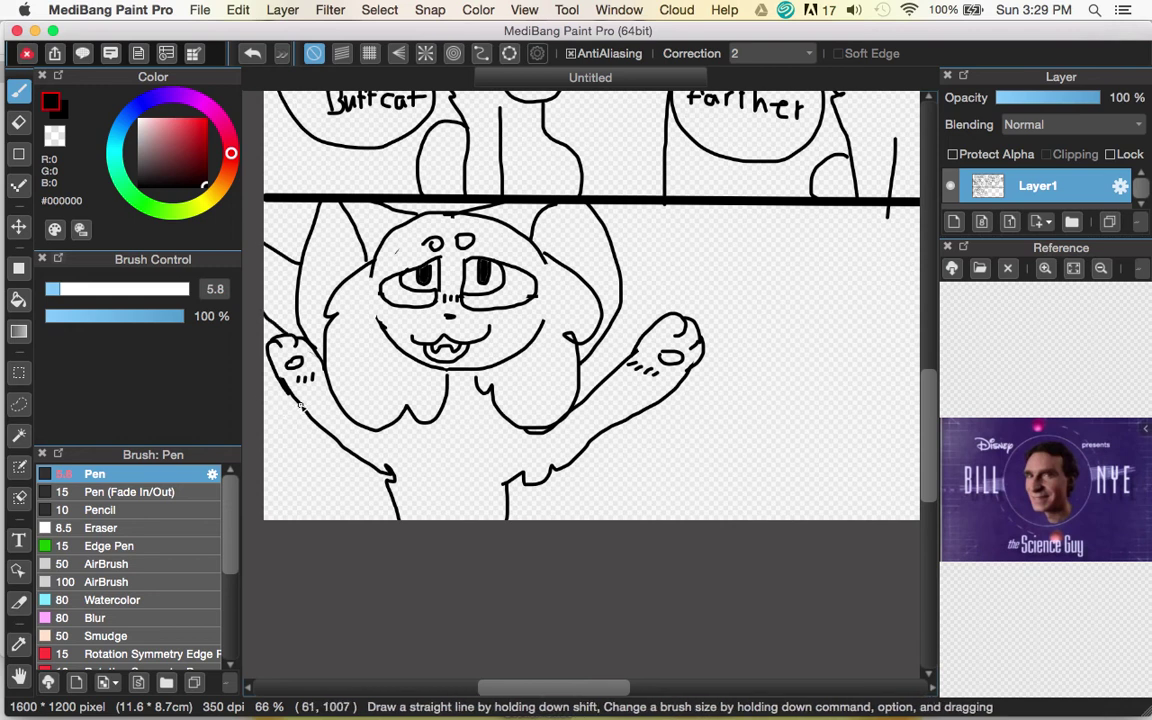
pyautogui.moveTo(300, 406); pyautogui.dragTo(250, 442)
pyautogui.moveTo(257, 532); pyautogui.dragTo(357, 462)
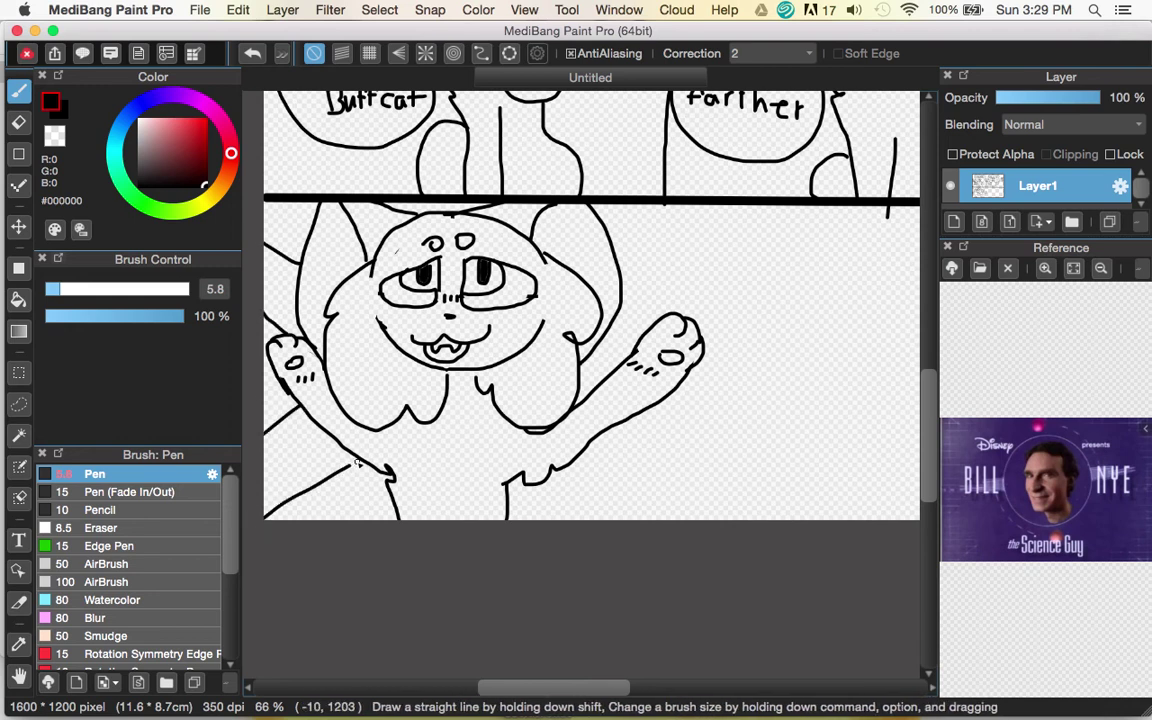
pyautogui.moveTo(688, 206); pyautogui.dragTo(693, 287)
pyautogui.moveTo(697, 340); pyautogui.dragTo(693, 548)
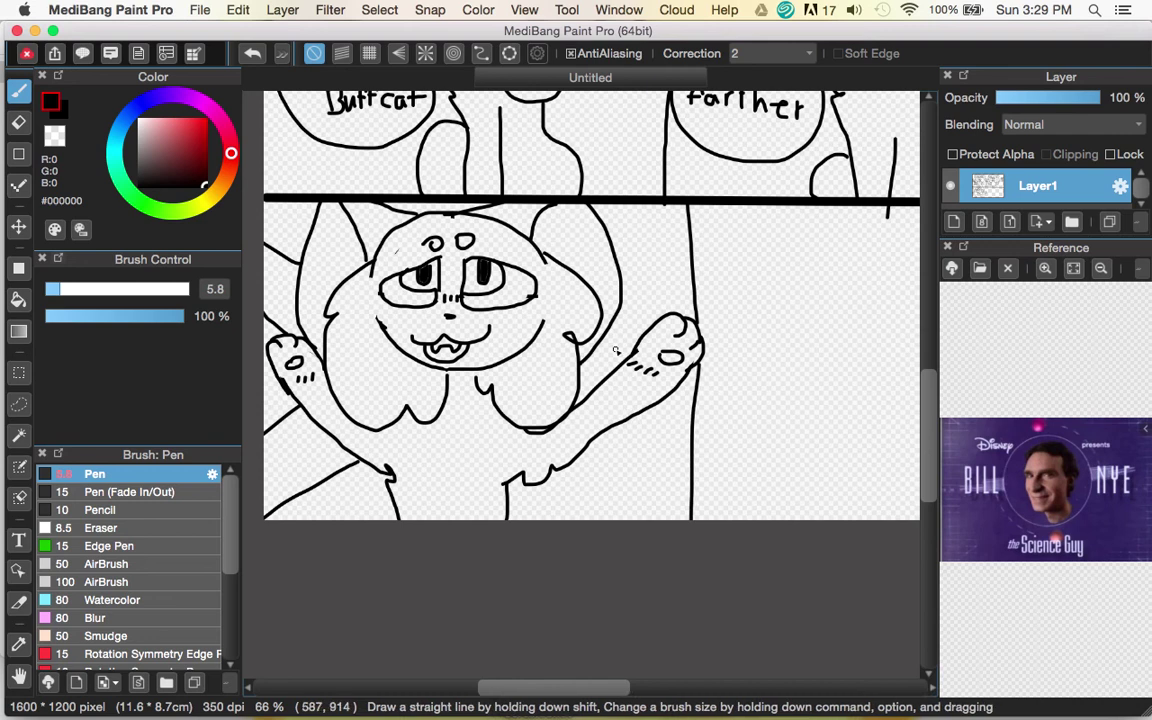
pyautogui.moveTo(622, 271); pyautogui.dragTo(686, 210)
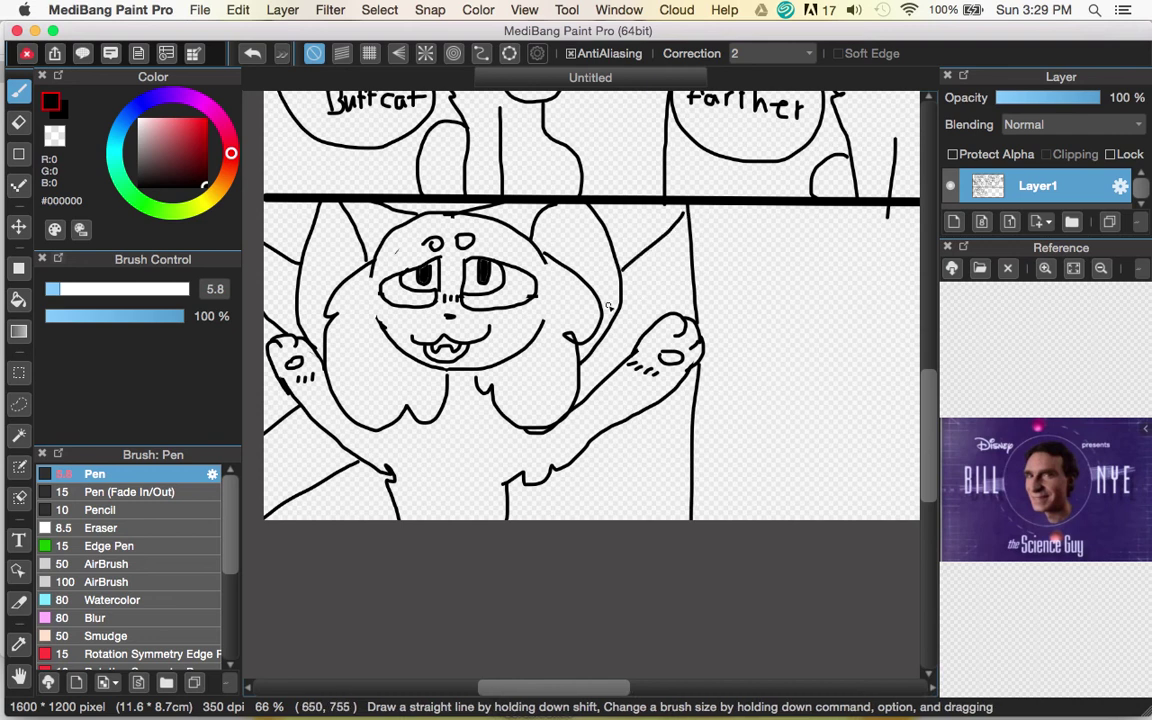
pyautogui.moveTo(620, 421); pyautogui.dragTo(663, 471)
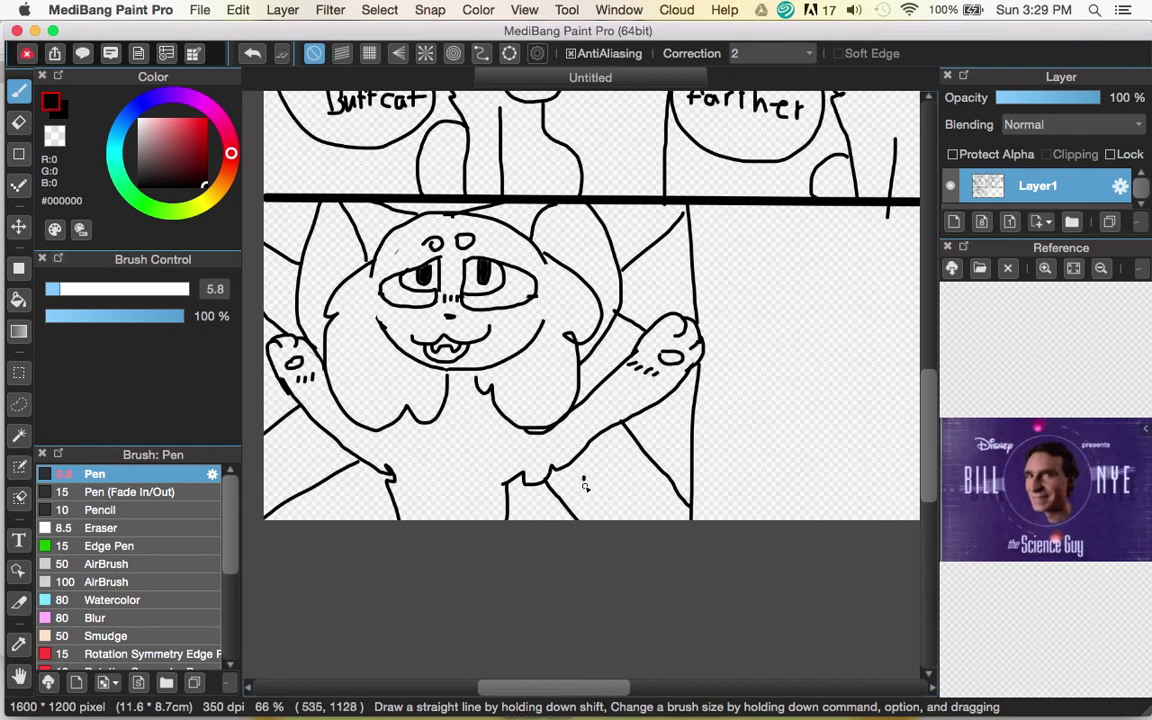
# Hand-letter "what!" below the raised foreleg near the panel's lower corner and enclose it in a small speech bubble.
pyautogui.moveTo(603, 469); pyautogui.dragTo(604, 488)
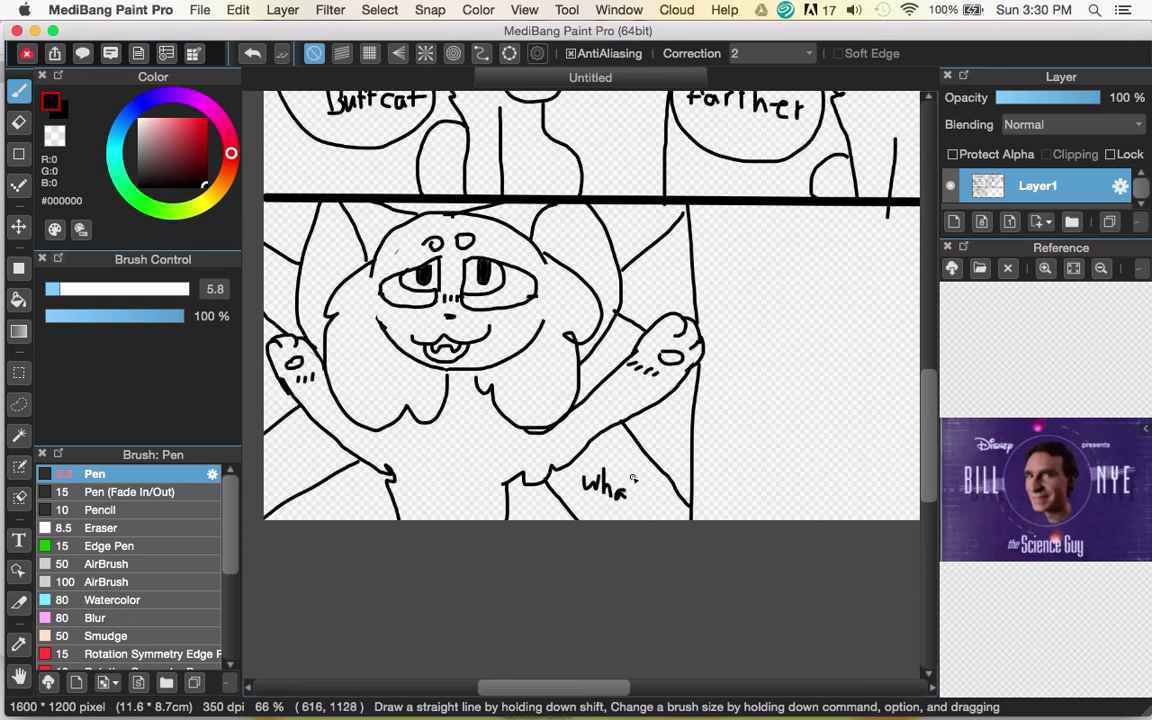
pyautogui.moveTo(631, 470)
pyautogui.mouseDown()
pyautogui.moveTo(632, 493)
pyautogui.moveTo(639, 477)
pyautogui.moveTo(576, 492)
pyautogui.moveTo(630, 511)
pyautogui.moveTo(645, 487)
pyautogui.moveTo(645, 509)
pyautogui.mouseUp()
pyautogui.click(645, 494)
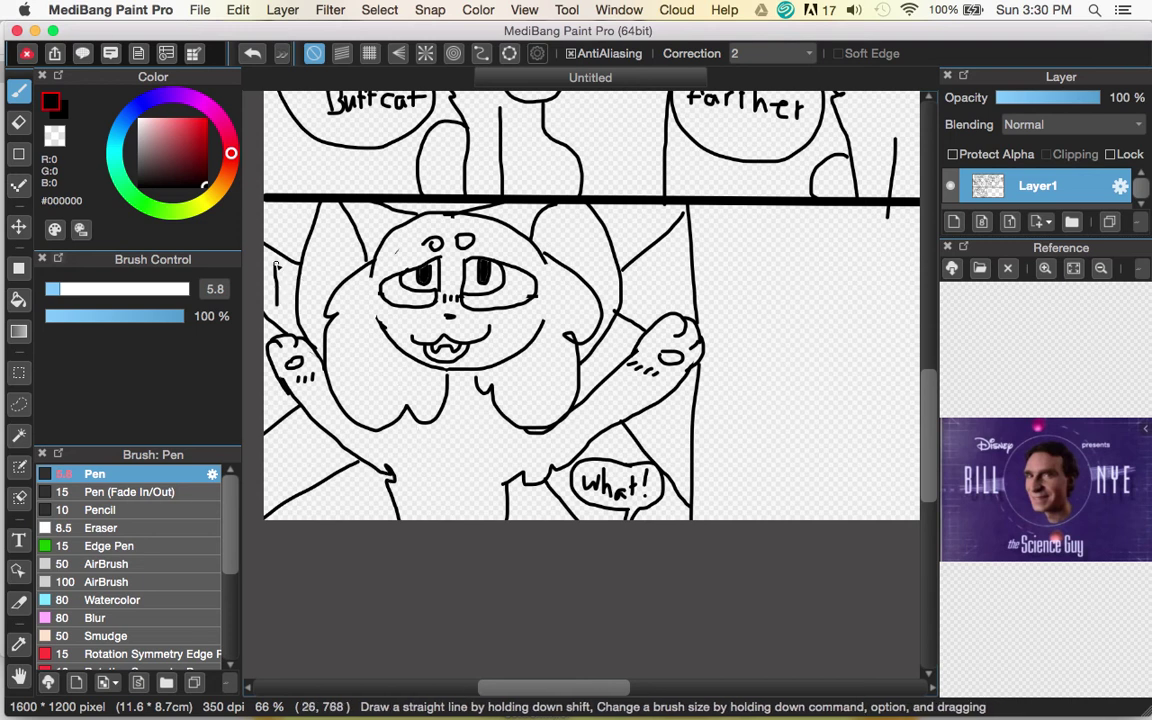
# Hand-letter a caption beginning with "Blood" and ending with "cat!" across the cat's face and ears.
pyautogui.moveTo(286, 262)
pyautogui.mouseDown()
pyautogui.moveTo(294, 291)
pyautogui.moveTo(314, 296)
pyautogui.moveTo(323, 280)
pyautogui.moveTo(325, 296)
pyautogui.moveTo(354, 278)
pyautogui.mouseUp()
pyautogui.click(351, 284)
pyautogui.press('super+z')
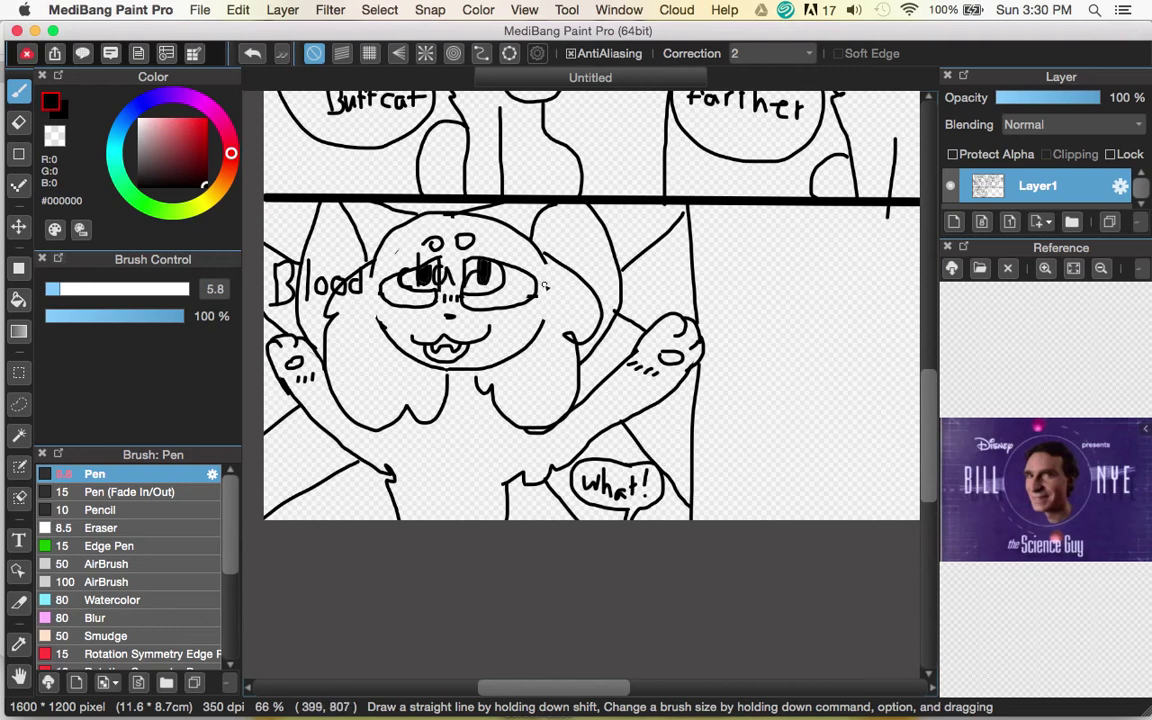
pyautogui.moveTo(541, 291)
pyautogui.mouseDown()
pyautogui.moveTo(565, 268)
pyautogui.moveTo(569, 287)
pyautogui.moveTo(577, 259)
pyautogui.moveTo(614, 262)
pyautogui.mouseUp()
pyautogui.click(613, 274)
pyautogui.moveTo(635, 356); pyautogui.dragTo(637, 369)
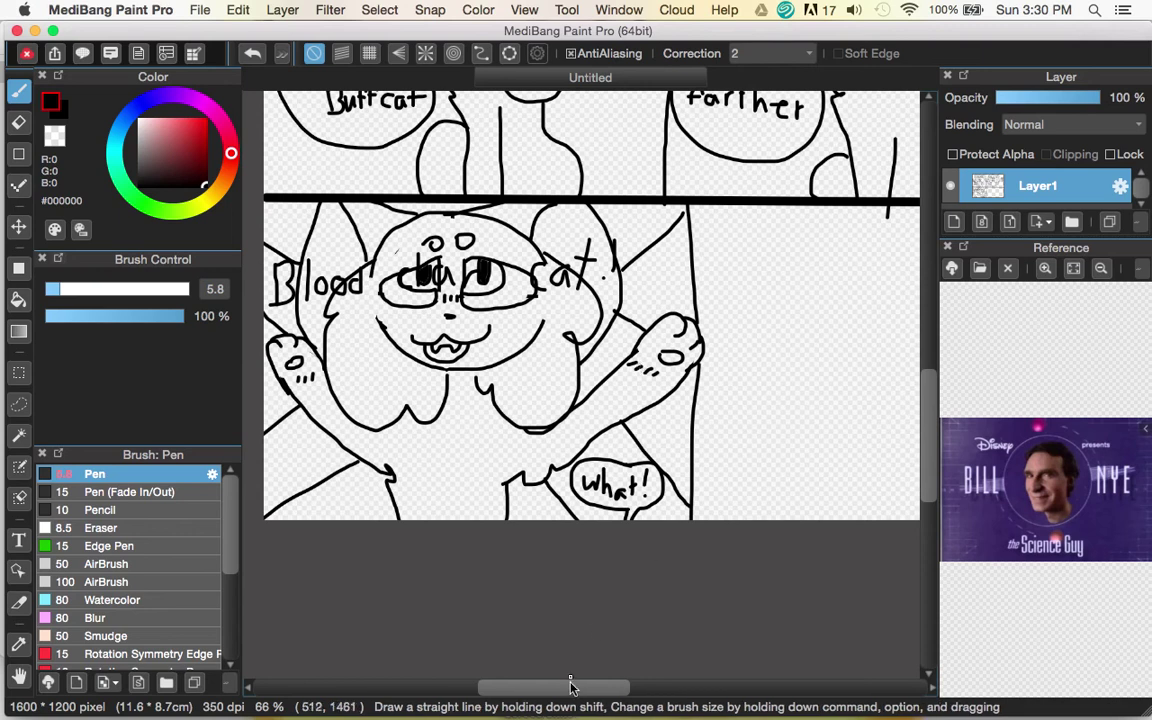
# In the empty lower panel, draw a round head with a rounded muzzle facing the previous panel and jagged cheek fur behind it.
pyautogui.moveTo(566, 691); pyautogui.dragTo(645, 696)
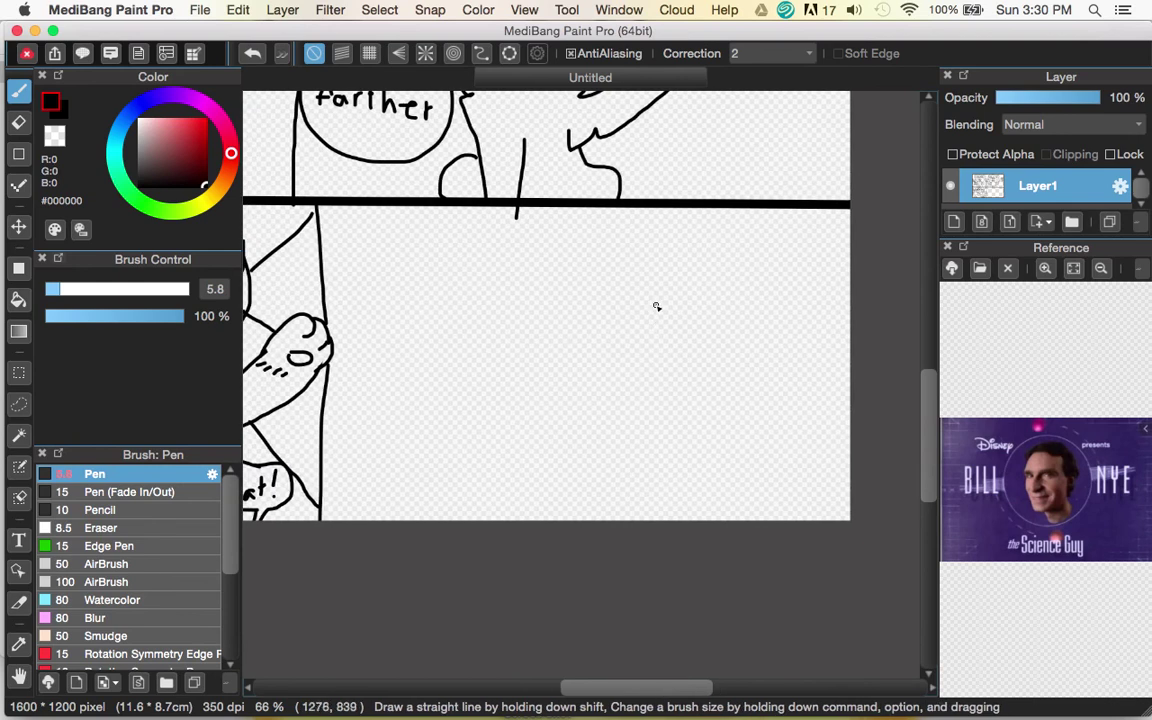
pyautogui.moveTo(651, 303); pyautogui.dragTo(622, 305)
pyautogui.moveTo(608, 410)
pyautogui.mouseDown()
pyautogui.moveTo(678, 403)
pyautogui.moveTo(693, 384)
pyautogui.moveTo(688, 336)
pyautogui.moveTo(652, 308)
pyautogui.mouseUp()
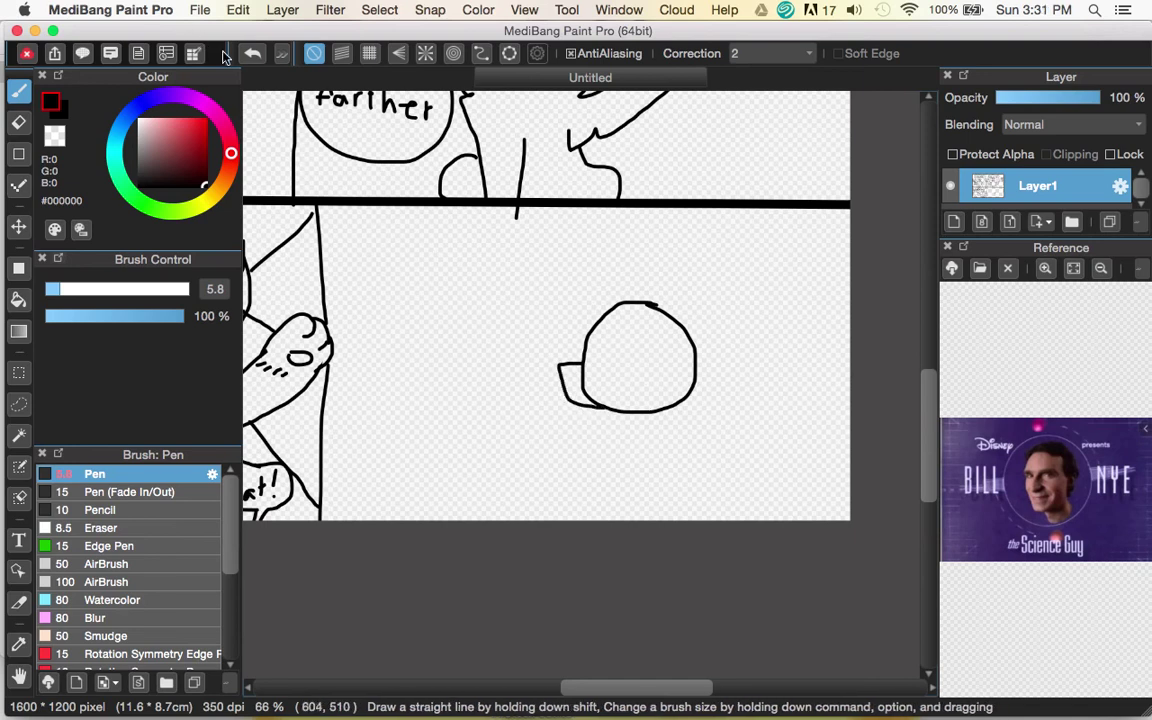
pyautogui.click(252, 54)
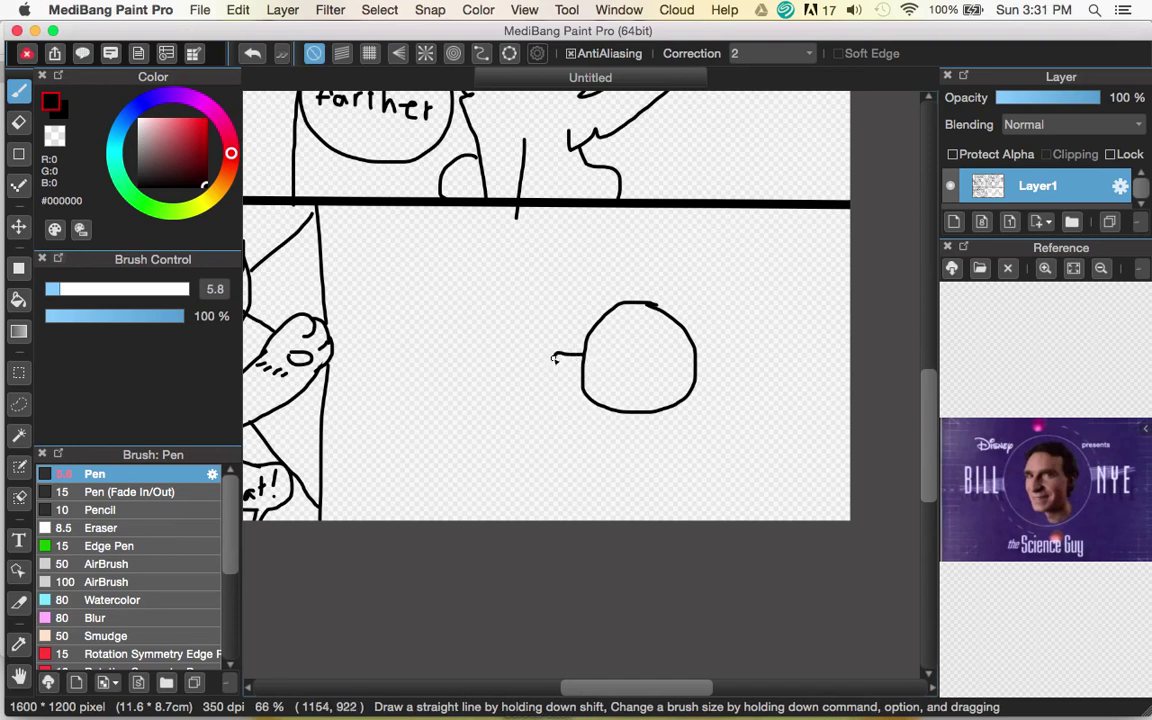
pyautogui.moveTo(586, 408); pyautogui.dragTo(606, 410)
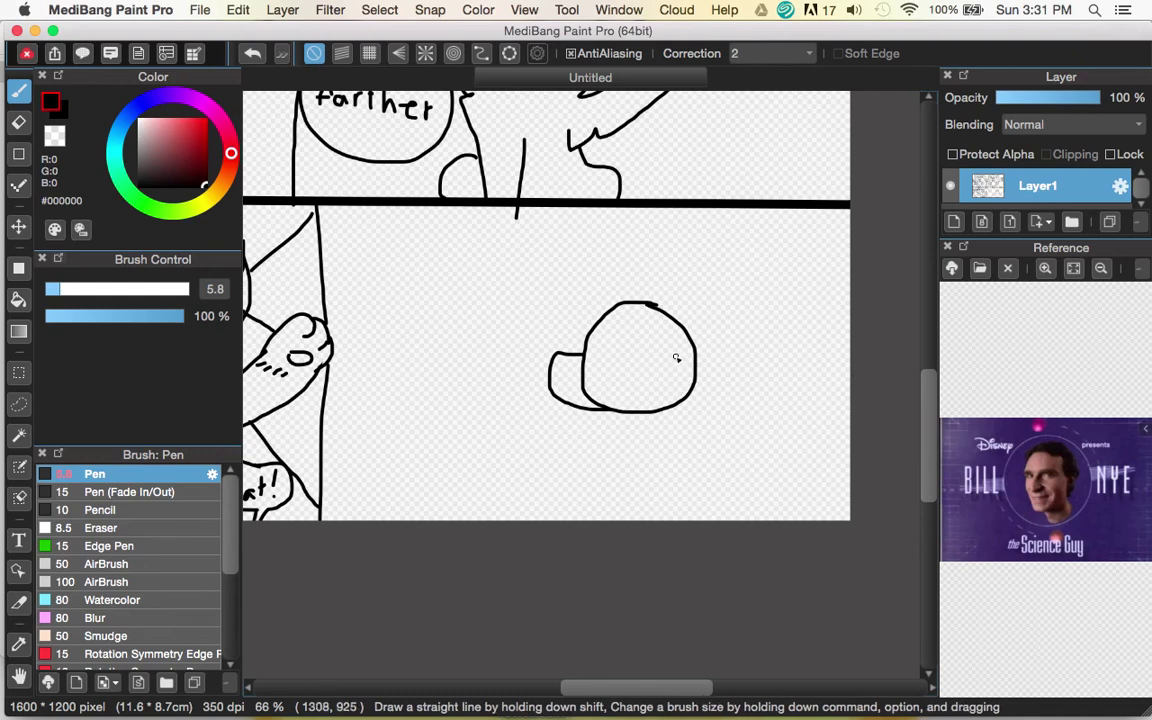
pyautogui.moveTo(690, 331)
pyautogui.mouseDown()
pyautogui.moveTo(726, 407)
pyautogui.moveTo(709, 396)
pyautogui.moveTo(706, 432)
pyautogui.moveTo(643, 466)
pyautogui.mouseUp()
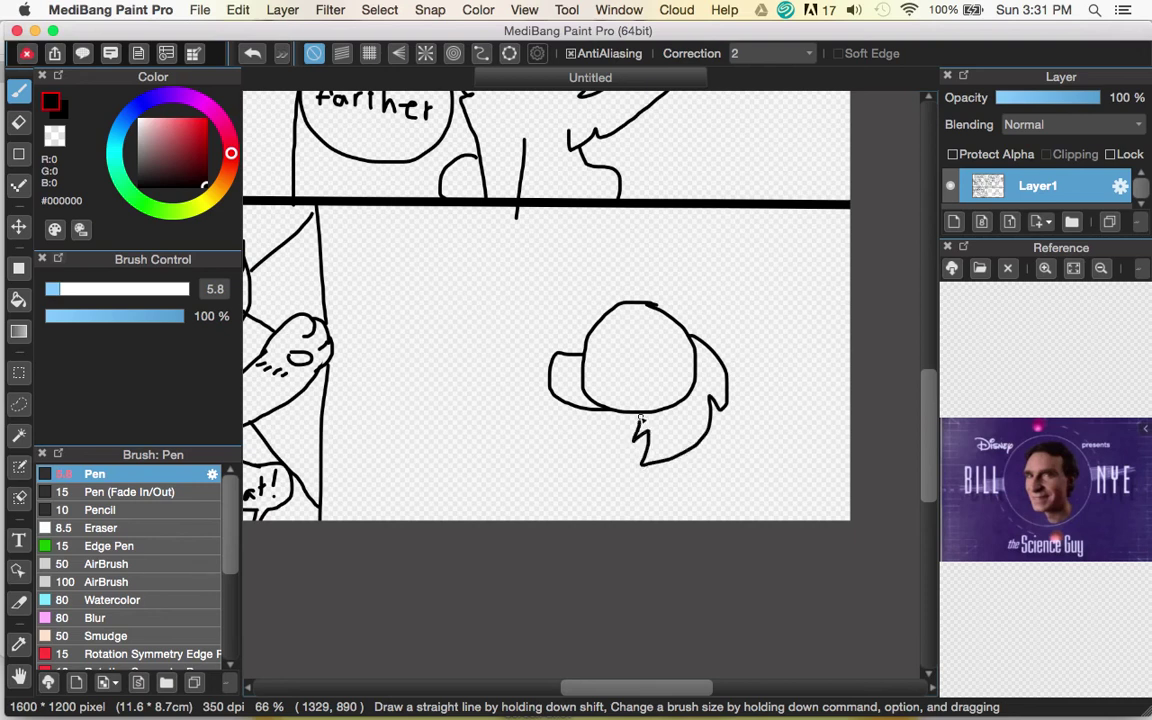
# Draw a pointed swept-back ear with an inner line and a curved fur tuft over the forehead of the new head.
pyautogui.moveTo(630, 303); pyautogui.dragTo(752, 268)
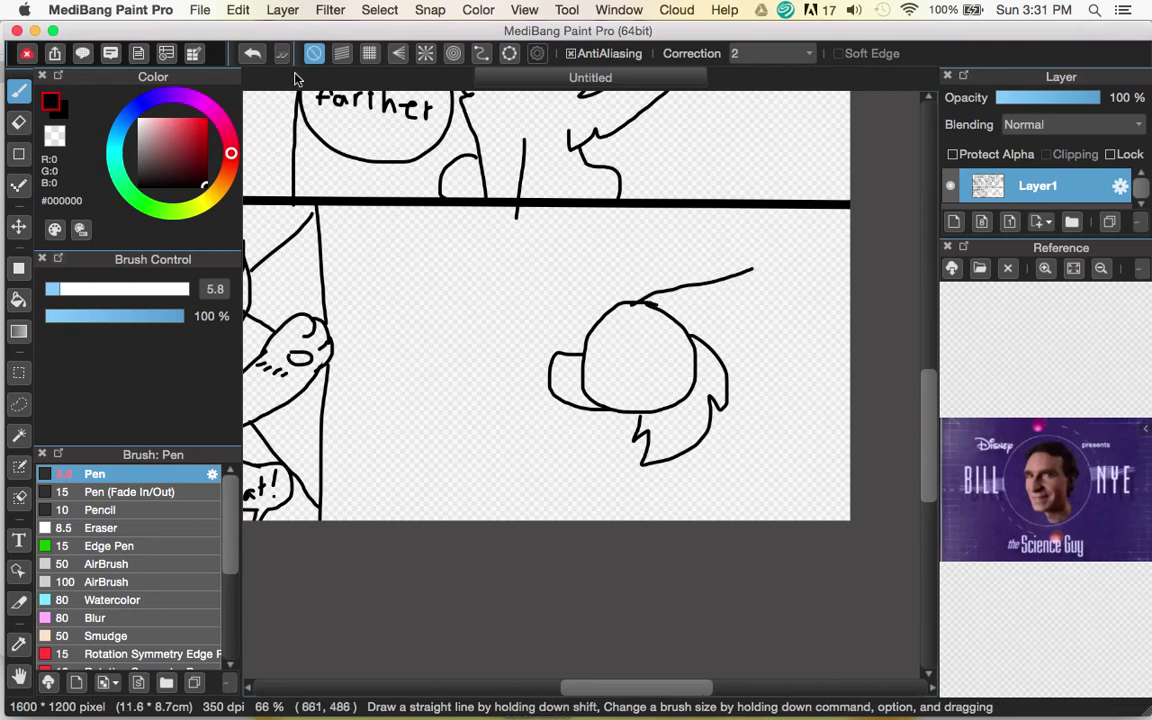
pyautogui.click(254, 54)
pyautogui.moveTo(672, 308)
pyautogui.mouseDown()
pyautogui.moveTo(776, 317)
pyautogui.moveTo(770, 341)
pyautogui.moveTo(730, 378)
pyautogui.mouseUp()
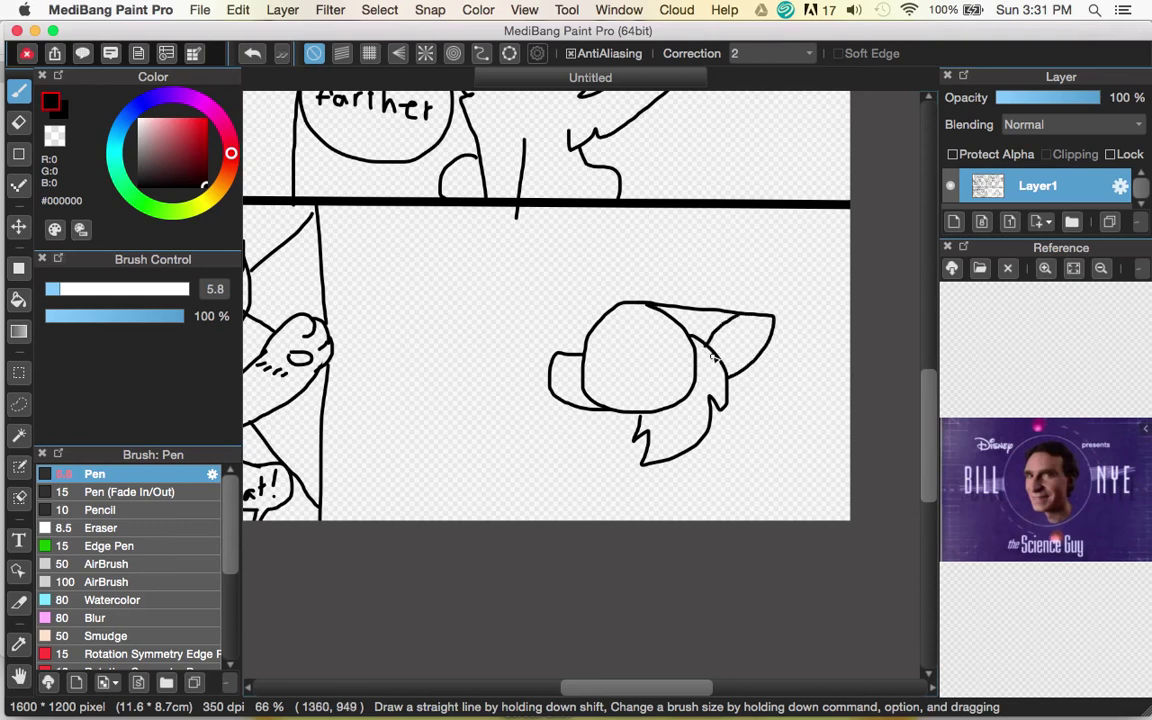
pyautogui.moveTo(645, 302)
pyautogui.mouseDown()
pyautogui.moveTo(610, 289)
pyautogui.moveTo(576, 296)
pyautogui.mouseUp()
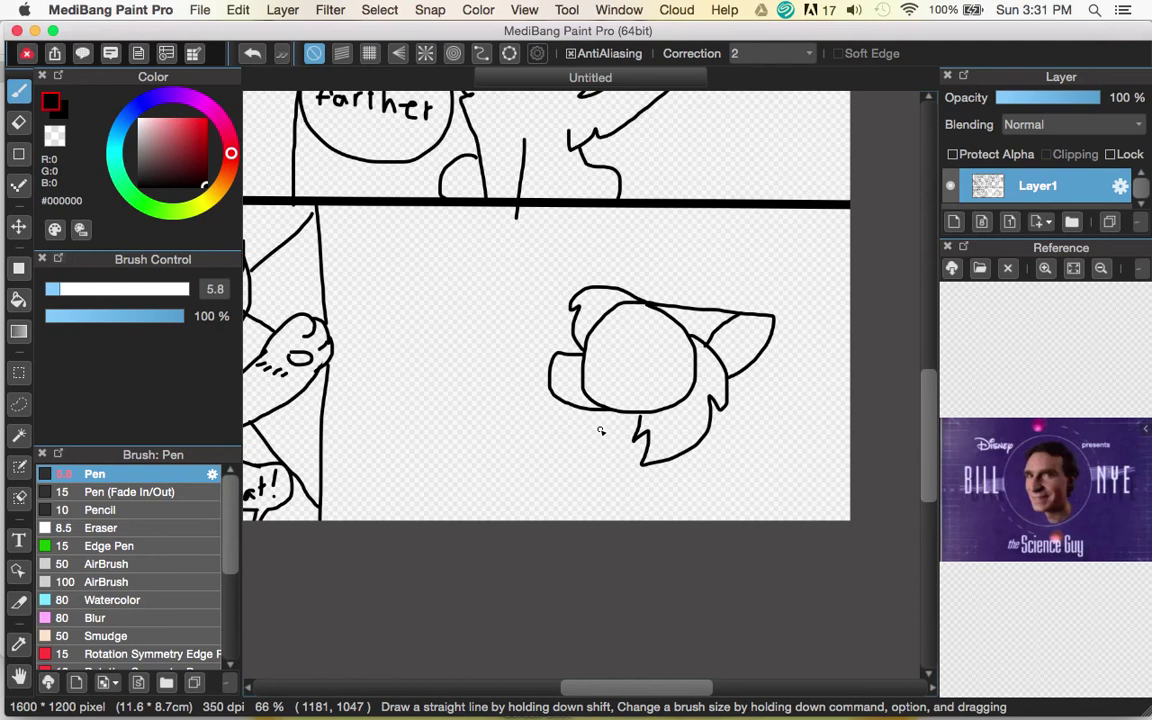
# Draw the side-facing character's chest, front legs, rounded haunch and belly line, with short fur marks on the legs.
pyautogui.moveTo(611, 417)
pyautogui.mouseDown()
pyautogui.moveTo(612, 461)
pyautogui.moveTo(602, 470)
pyautogui.moveTo(622, 553)
pyautogui.mouseUp()
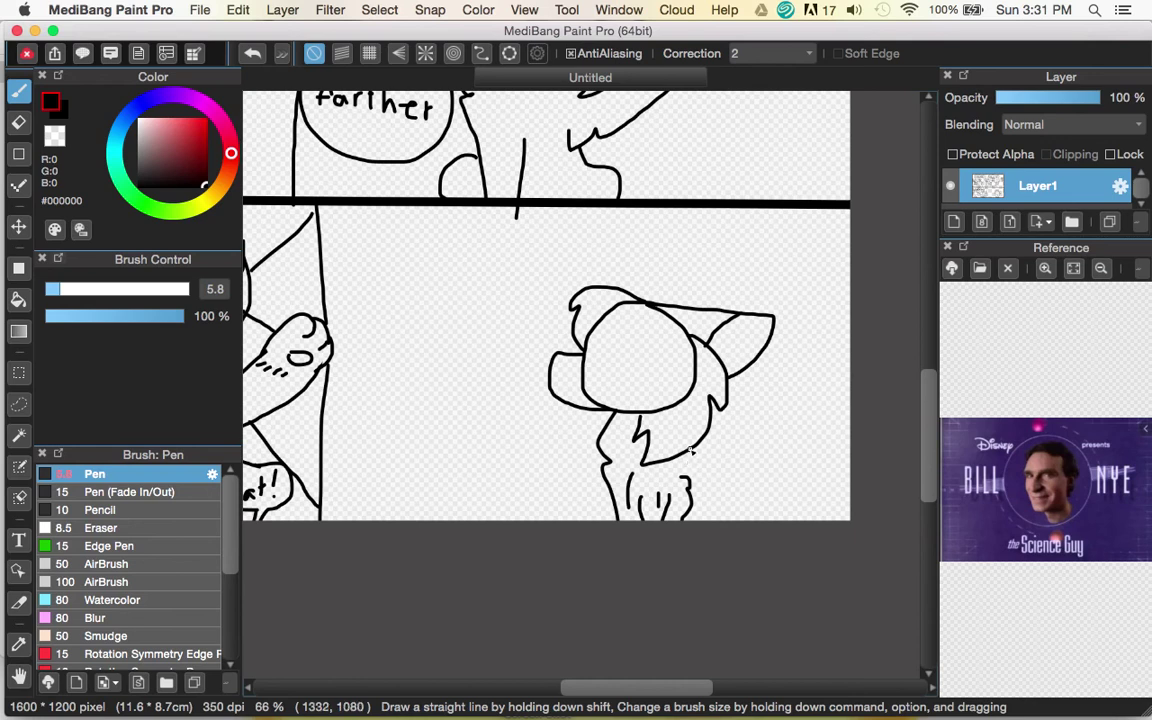
pyautogui.moveTo(720, 465); pyautogui.dragTo(870, 466)
pyautogui.moveTo(706, 439)
pyautogui.mouseDown()
pyautogui.moveTo(752, 426)
pyautogui.moveTo(795, 462)
pyautogui.moveTo(785, 491)
pyautogui.mouseUp()
pyautogui.moveTo(721, 454)
pyautogui.mouseDown()
pyautogui.moveTo(716, 485)
pyautogui.moveTo(769, 512)
pyautogui.moveTo(770, 525)
pyautogui.mouseUp()
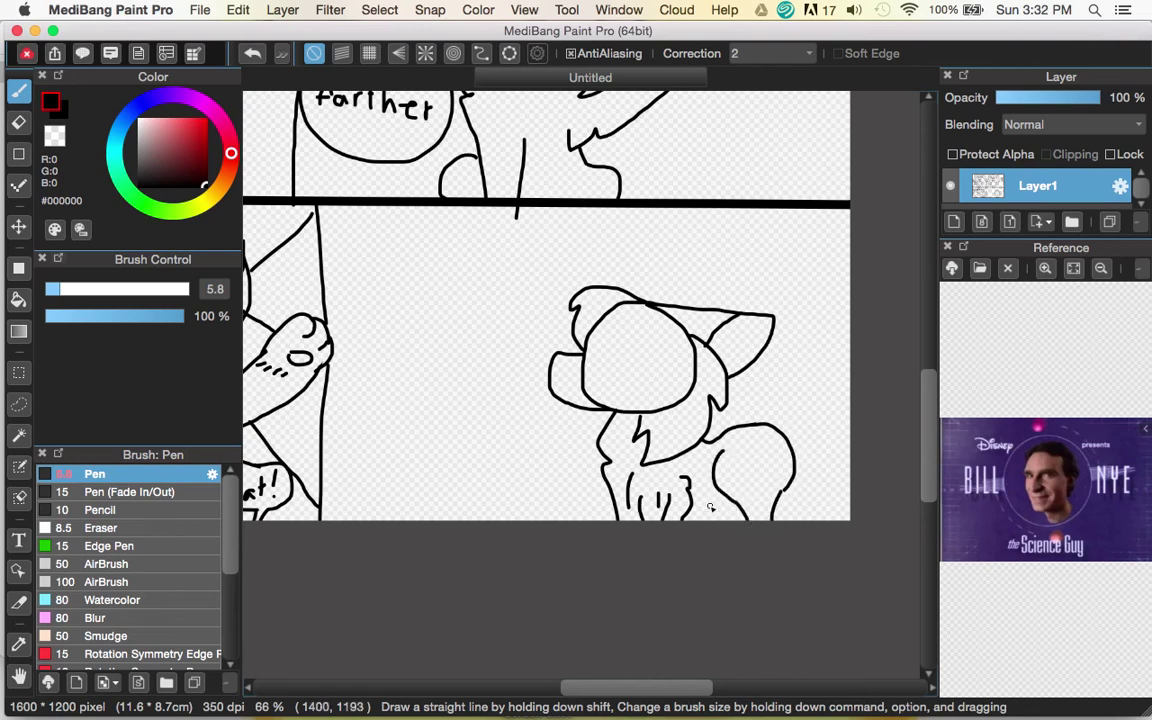
pyautogui.moveTo(690, 489)
pyautogui.mouseDown()
pyautogui.moveTo(758, 495)
pyautogui.moveTo(757, 512)
pyautogui.mouseUp()
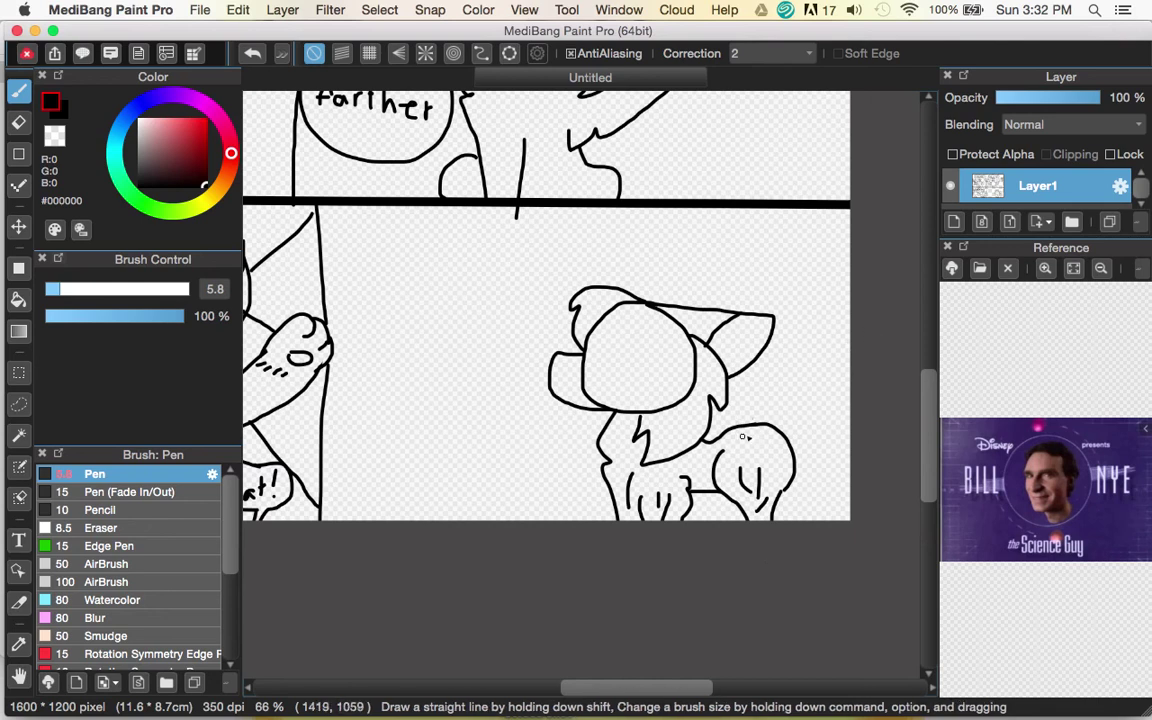
pyautogui.moveTo(743, 421)
pyautogui.mouseDown()
pyautogui.moveTo(782, 380)
pyautogui.moveTo(788, 398)
pyautogui.moveTo(878, 364)
pyautogui.mouseUp()
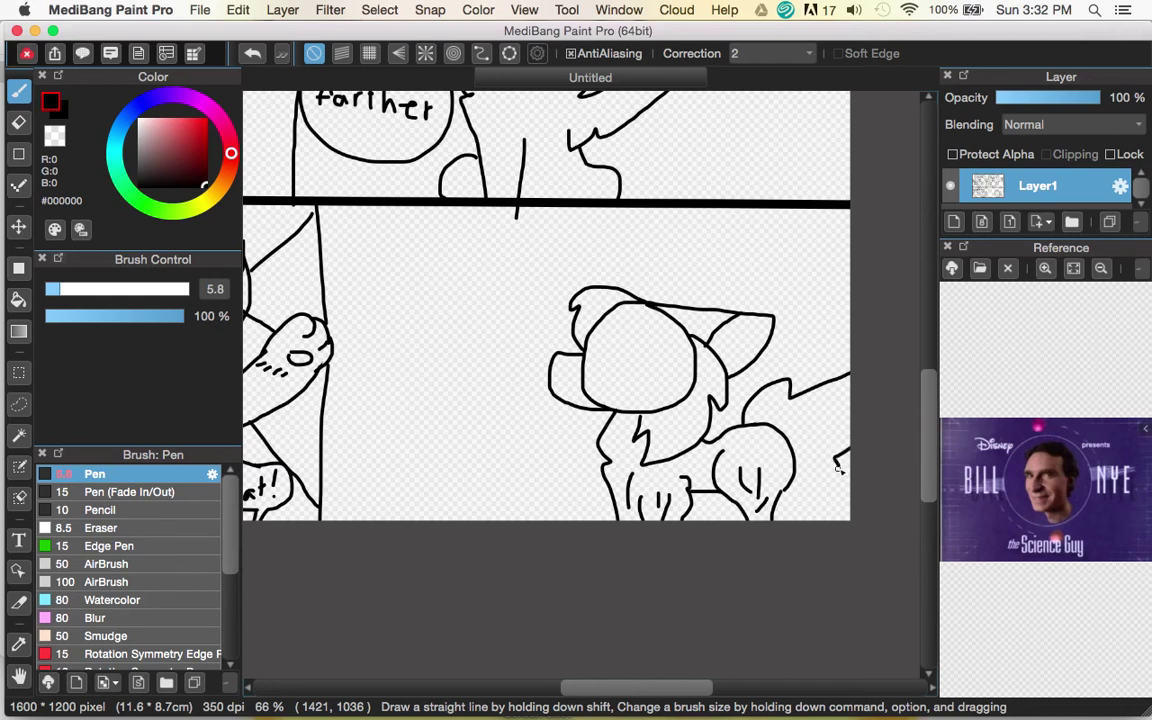
pyautogui.press('super+z')
pyautogui.press('super+z')
pyautogui.press('super+z')
# Draw a large pointed bushy tail rising behind the ear and haunch, plus a small nose mark on the muzzle.
pyautogui.moveTo(744, 312)
pyautogui.mouseDown()
pyautogui.moveTo(761, 274)
pyautogui.moveTo(769, 268)
pyautogui.moveTo(768, 284)
pyautogui.moveTo(816, 219)
pyautogui.moveTo(857, 363)
pyautogui.moveTo(808, 443)
pyautogui.mouseUp()
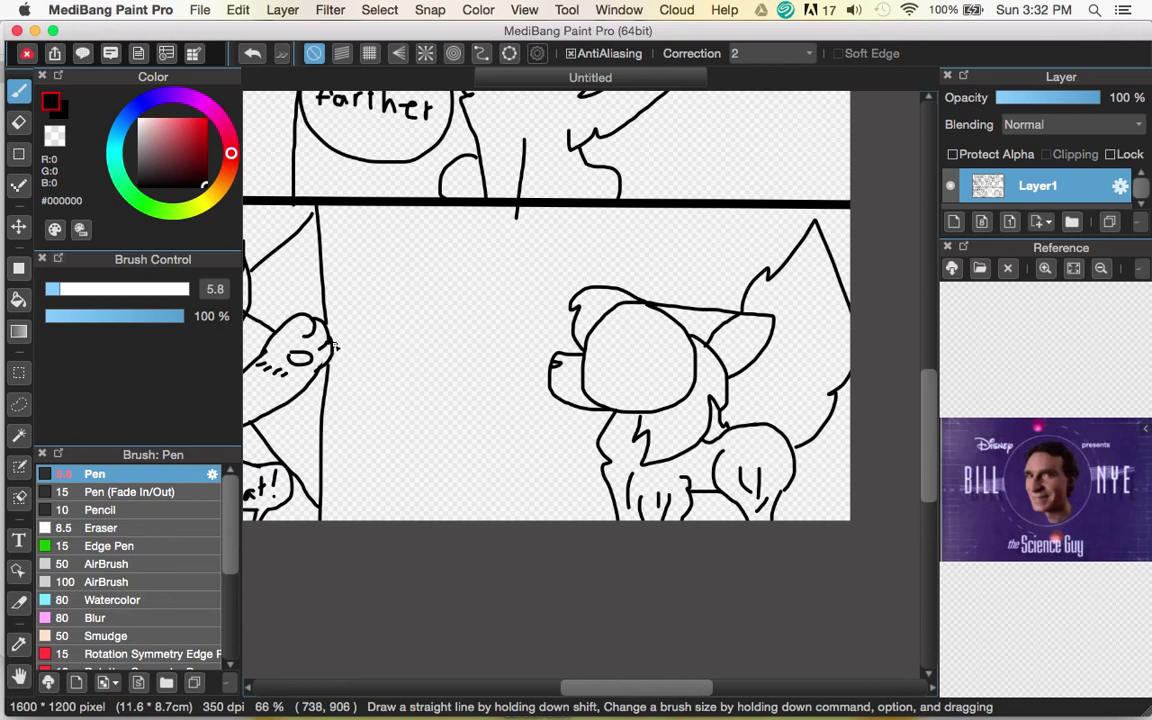
# Draw a second round head facing the side-facing character, with fluffy cheek fur hanging on both sides.
pyautogui.moveTo(466, 266)
pyautogui.mouseDown()
pyautogui.moveTo(421, 264)
pyautogui.moveTo(399, 281)
pyautogui.moveTo(384, 337)
pyautogui.moveTo(411, 380)
pyautogui.moveTo(499, 379)
pyautogui.moveTo(519, 349)
pyautogui.moveTo(506, 285)
pyautogui.mouseUp()
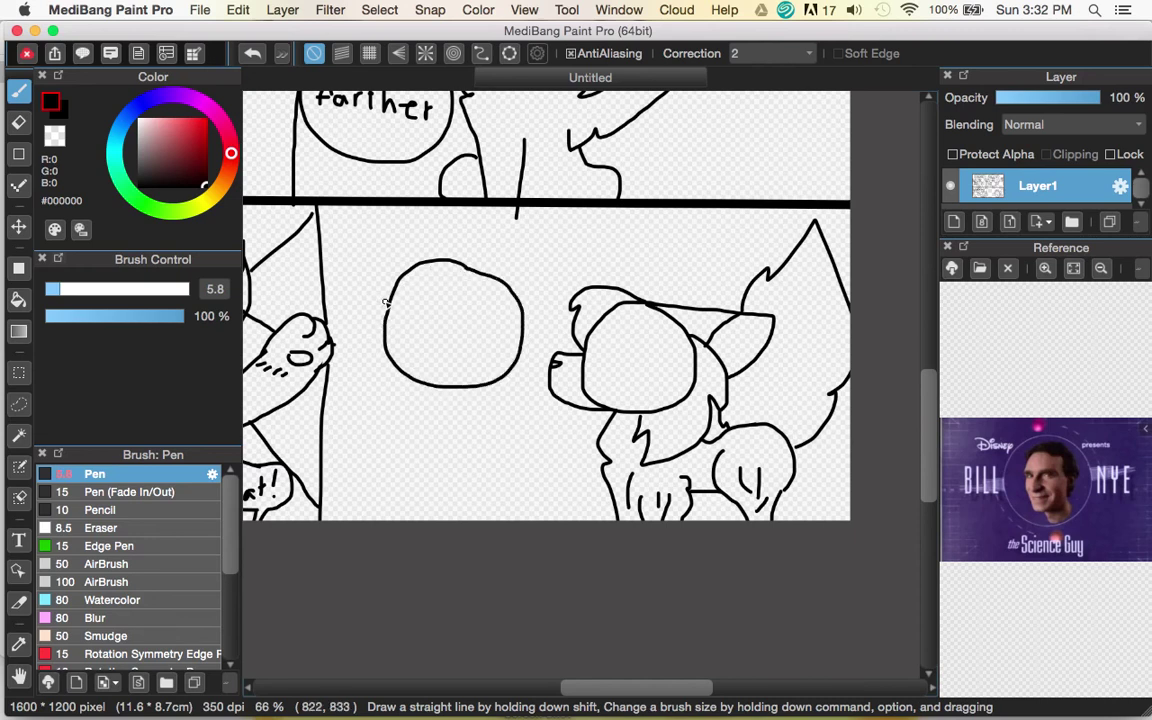
pyautogui.moveTo(388, 301)
pyautogui.mouseDown()
pyautogui.moveTo(366, 324)
pyautogui.moveTo(374, 339)
pyautogui.moveTo(357, 407)
pyautogui.moveTo(424, 421)
pyautogui.mouseUp()
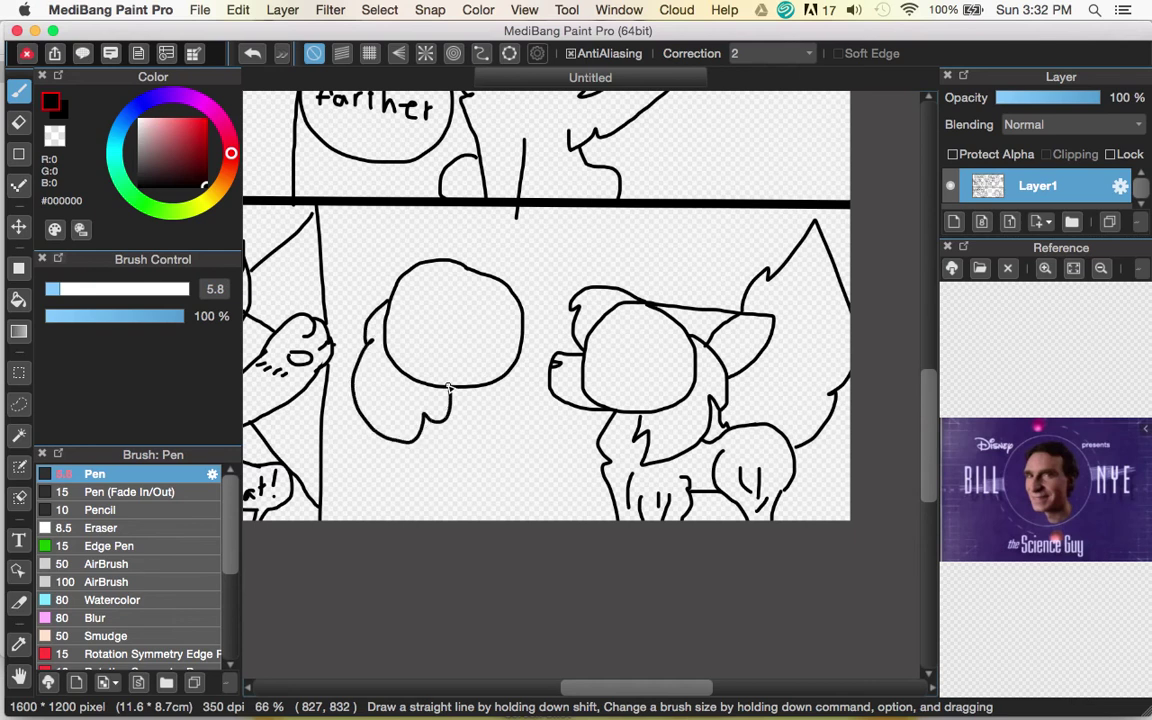
pyautogui.moveTo(542, 311)
pyautogui.mouseDown()
pyautogui.moveTo(541, 369)
pyautogui.moveTo(526, 415)
pyautogui.moveTo(499, 436)
pyautogui.moveTo(477, 404)
pyautogui.mouseUp()
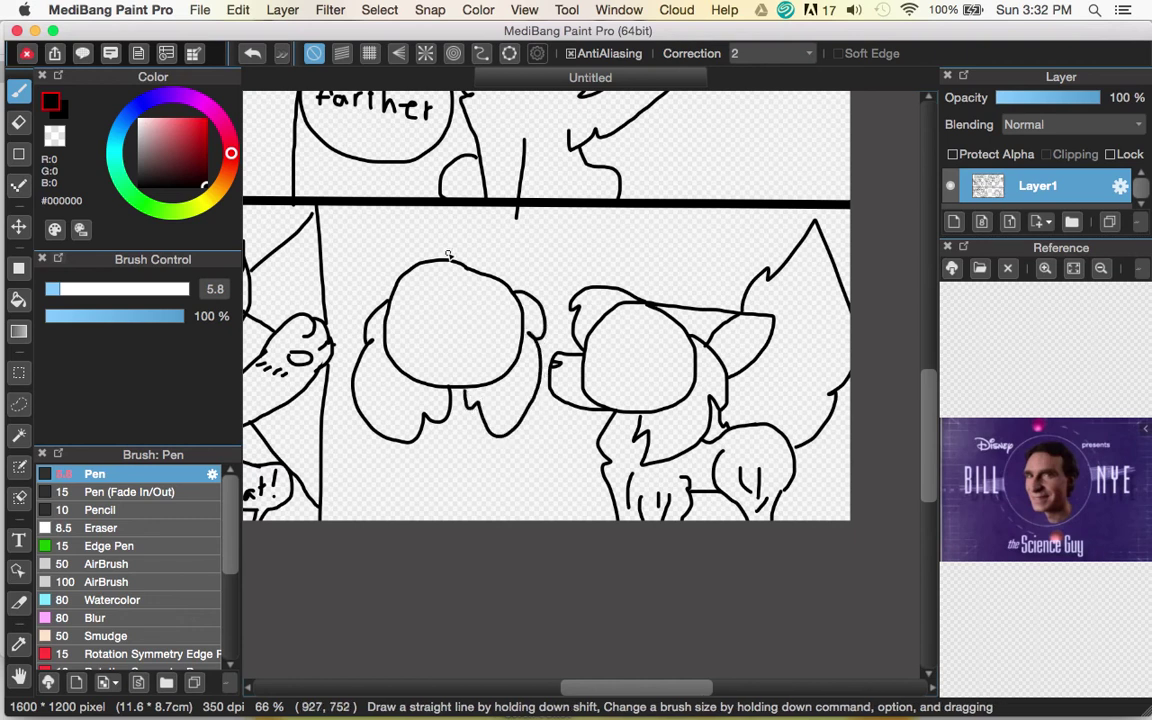
# Draw two long sideways ears on the second head and add crossed guidelines across its face.
pyautogui.moveTo(437, 260); pyautogui.dragTo(542, 241)
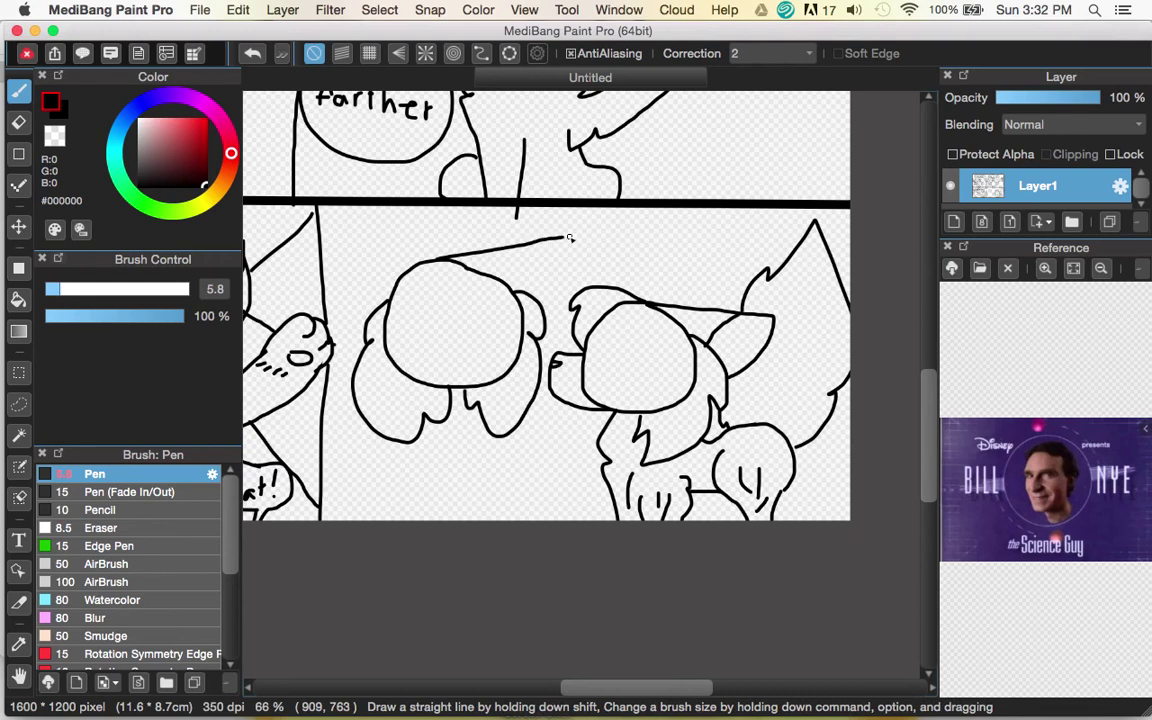
pyautogui.press('super+z')
pyautogui.moveTo(452, 259)
pyautogui.mouseDown()
pyautogui.moveTo(588, 259)
pyautogui.moveTo(606, 283)
pyautogui.mouseUp()
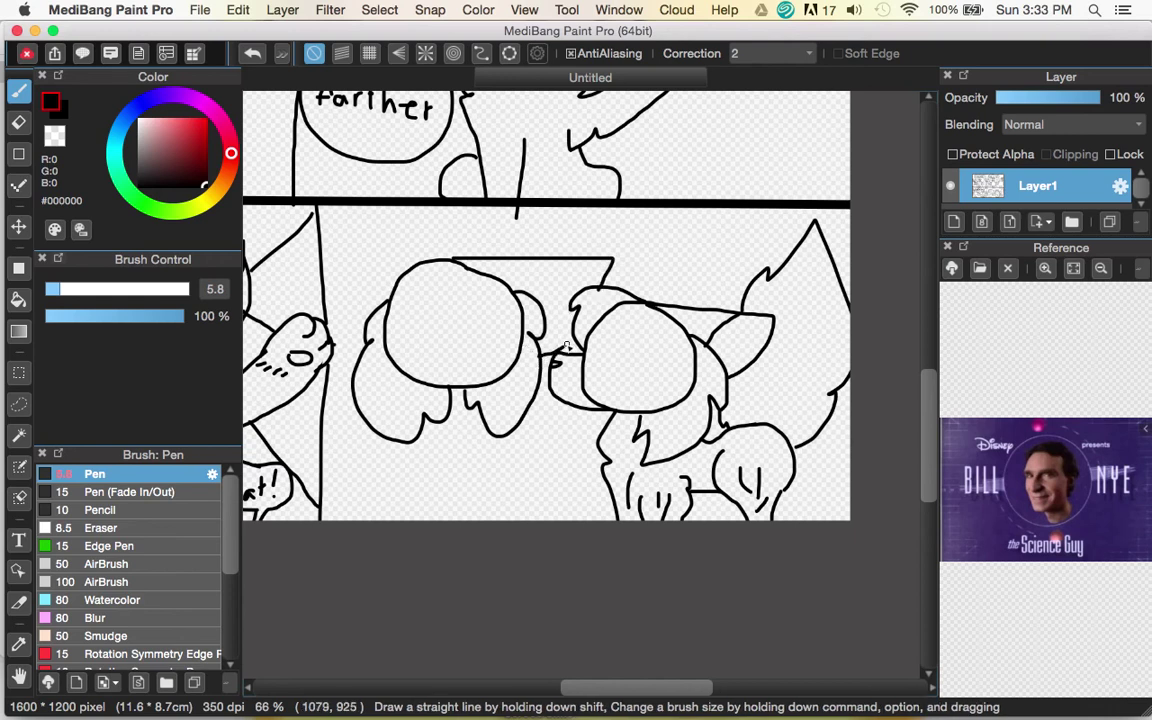
pyautogui.moveTo(427, 262)
pyautogui.mouseDown()
pyautogui.moveTo(326, 284)
pyautogui.moveTo(342, 316)
pyautogui.mouseUp()
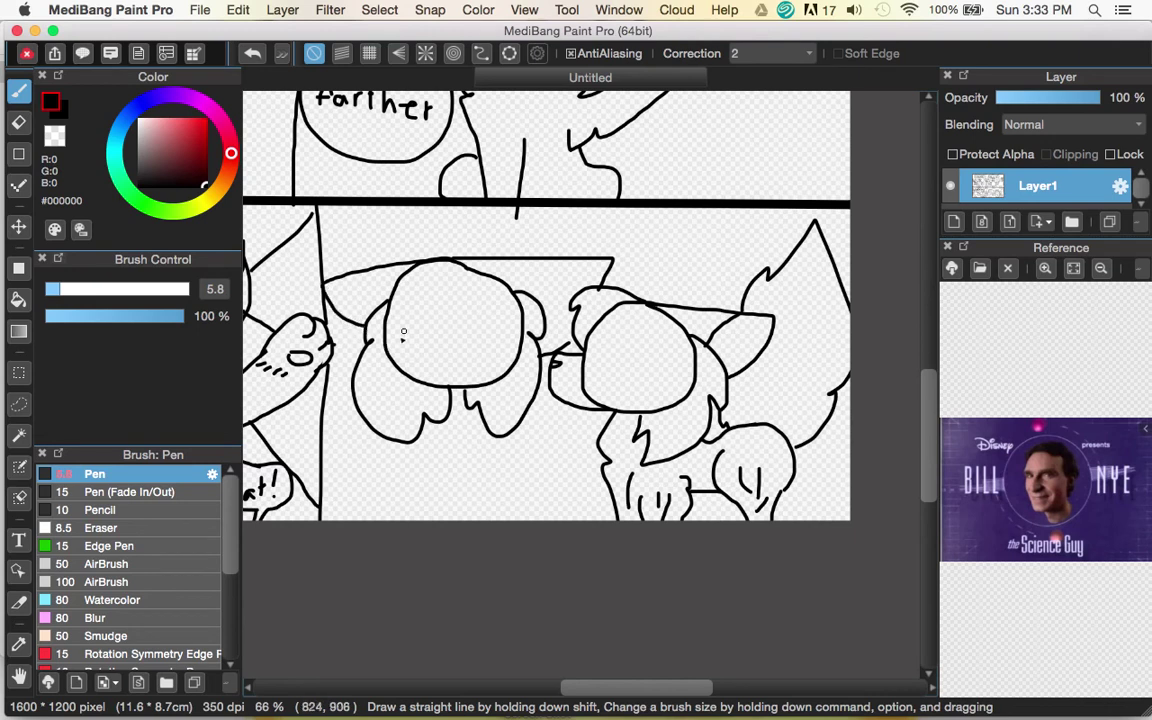
pyautogui.moveTo(441, 262); pyautogui.dragTo(452, 385)
pyautogui.moveTo(386, 330); pyautogui.dragTo(497, 328)
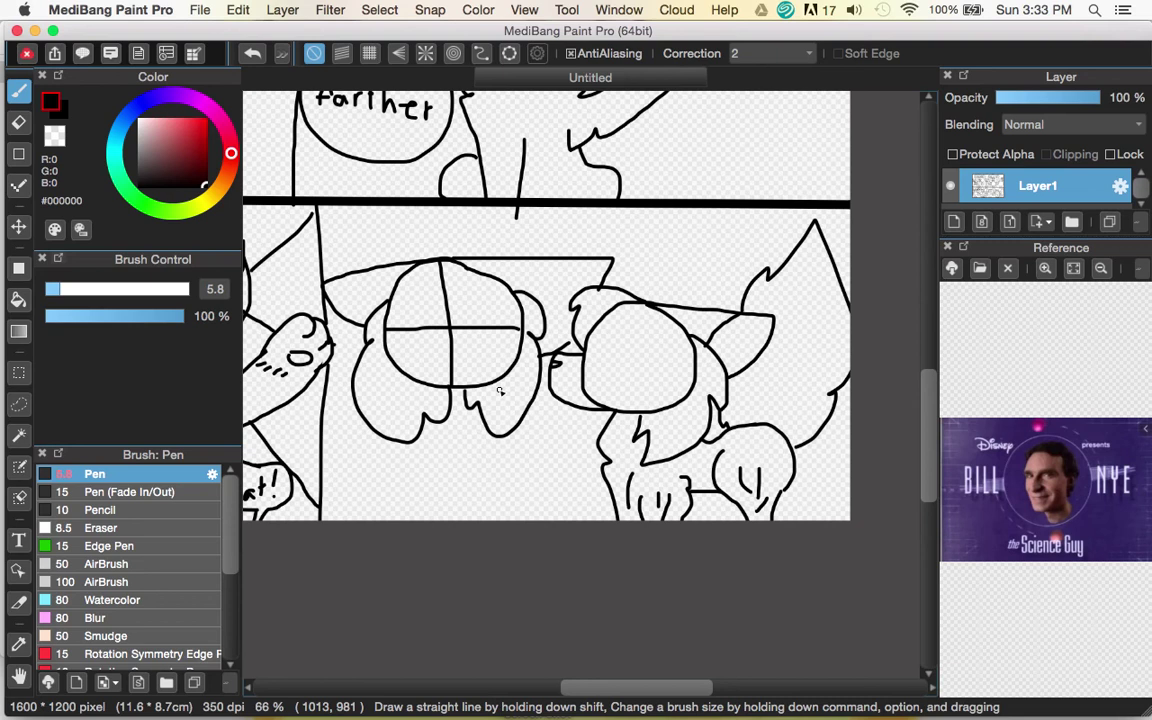
# Draw the second cat's chest, sloping back and leg lines down to the canvas edge, and add the inner-ear curves.
pyautogui.moveTo(427, 415); pyautogui.dragTo(424, 441)
pyautogui.moveTo(401, 468); pyautogui.dragTo(399, 520)
pyautogui.moveTo(501, 453)
pyautogui.mouseDown()
pyautogui.moveTo(575, 502)
pyautogui.moveTo(578, 556)
pyautogui.mouseUp()
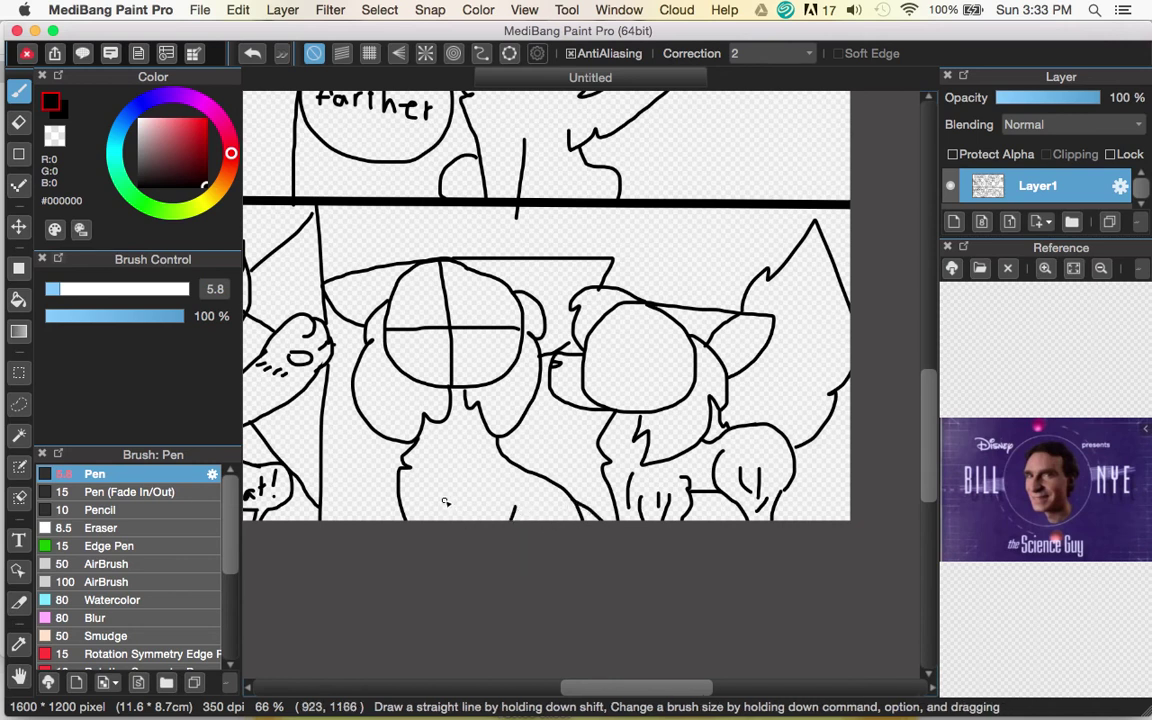
pyautogui.moveTo(443, 522); pyautogui.dragTo(443, 594)
pyautogui.moveTo(352, 270); pyautogui.dragTo(385, 294)
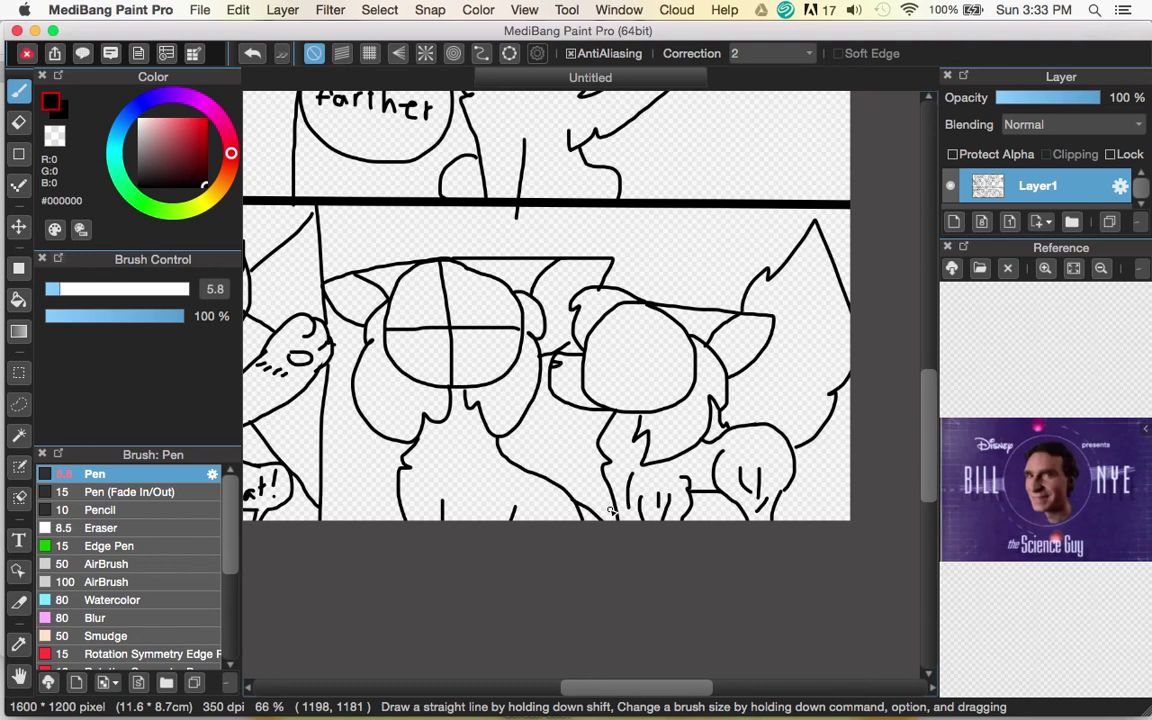
# Erase the head outline that separates the muzzle from the face on the side-facing character.
pyautogui.press('super+plus')
pyautogui.press('super+plus')
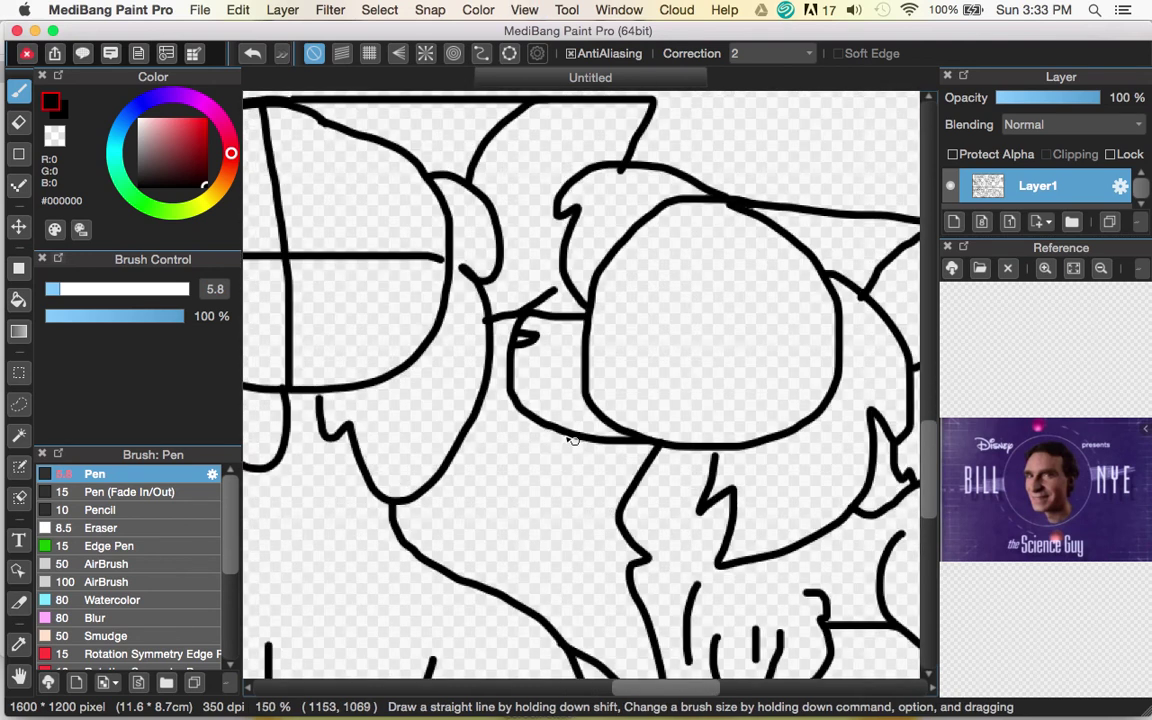
pyautogui.click(18, 122)
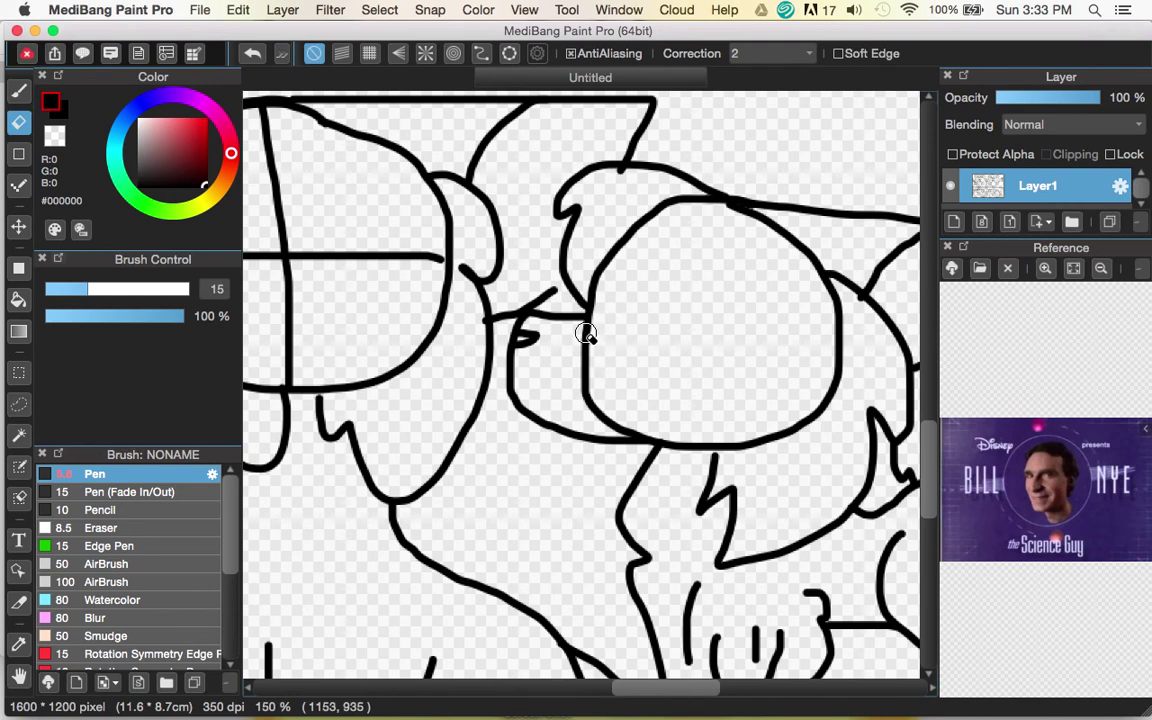
pyautogui.moveTo(584, 370)
pyautogui.mouseDown()
pyautogui.moveTo(591, 406)
pyautogui.moveTo(648, 436)
pyautogui.mouseUp()
# Draw a row of three small pen marks along the bridge of the side-facing character's muzzle.
pyautogui.click(18, 90)
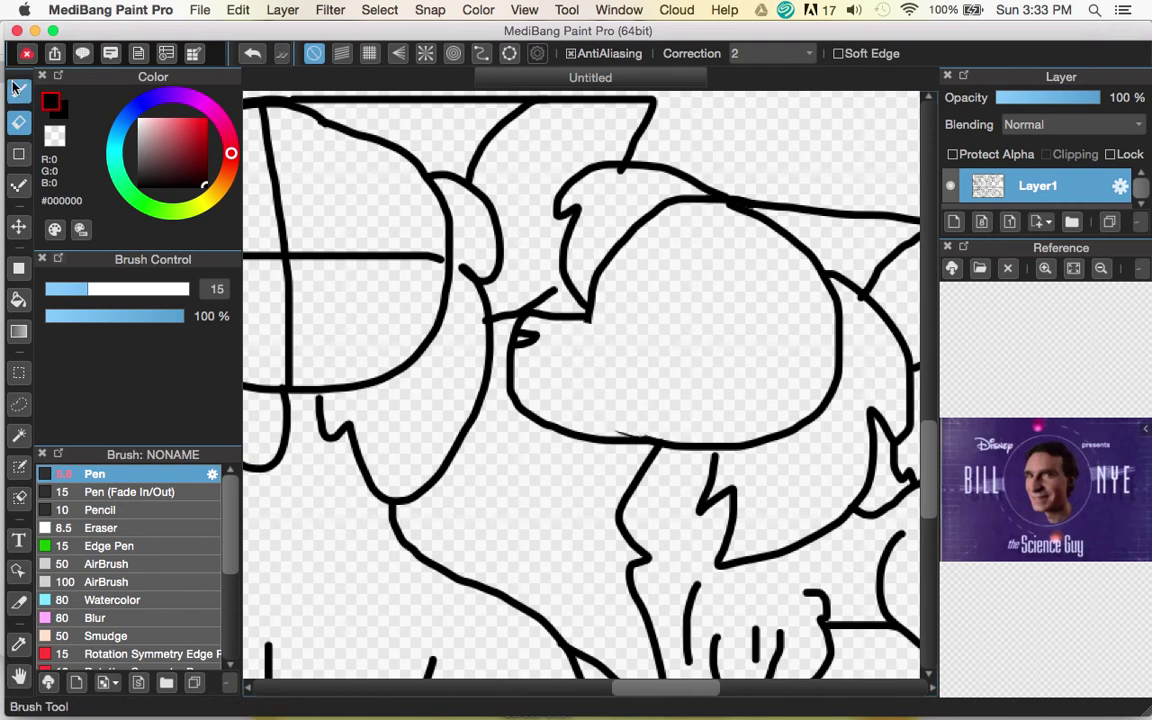
pyautogui.click(541, 324)
pyautogui.click(555, 325)
pyautogui.click(568, 325)
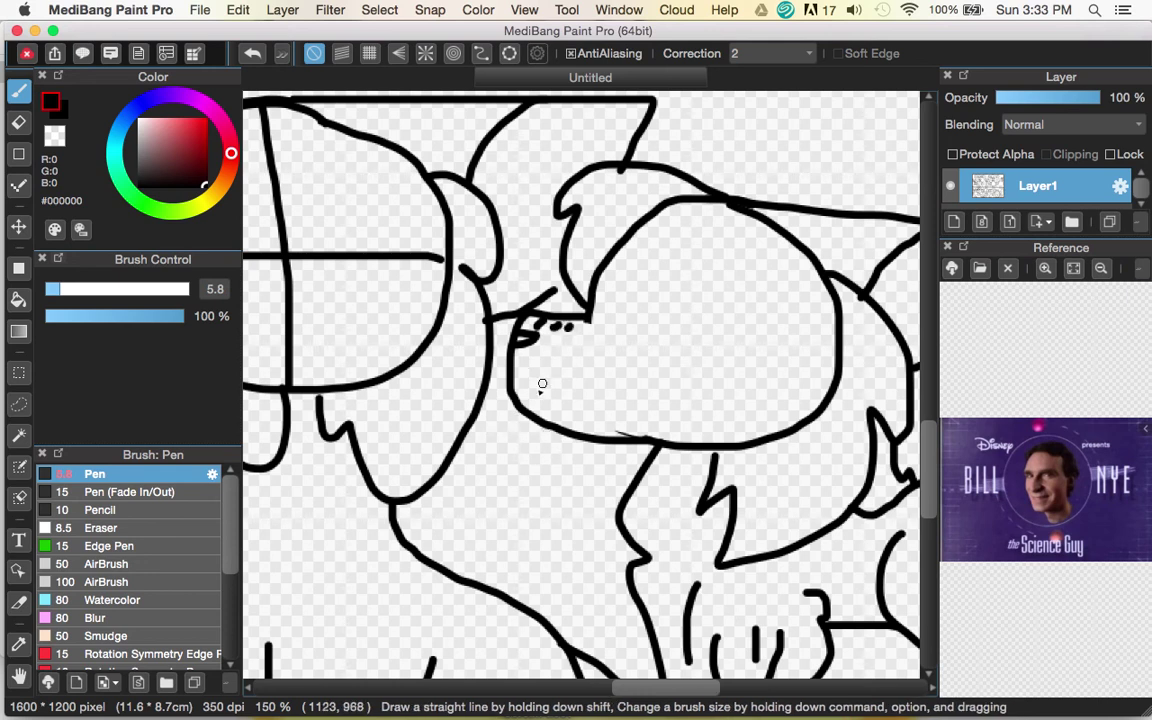
# Draw the side-facing character's mouth with a single fang, then add its long eye with iris and pupil and an oval brow spot.
pyautogui.moveTo(509, 384)
pyautogui.mouseDown()
pyautogui.moveTo(598, 395)
pyautogui.moveTo(602, 411)
pyautogui.moveTo(531, 403)
pyautogui.mouseUp()
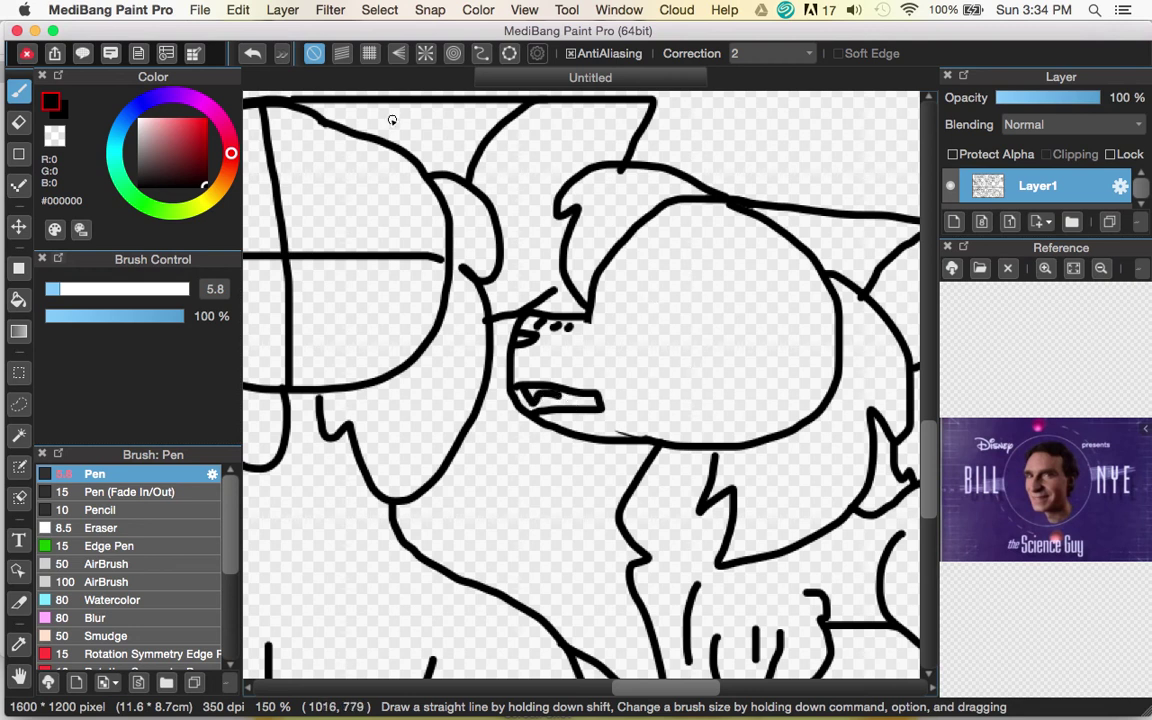
pyautogui.click(253, 54)
pyautogui.moveTo(558, 404); pyautogui.dragTo(592, 416)
pyautogui.moveTo(621, 272)
pyautogui.mouseDown()
pyautogui.moveTo(614, 314)
pyautogui.moveTo(658, 342)
pyautogui.moveTo(707, 342)
pyautogui.moveTo(748, 324)
pyautogui.moveTo(741, 308)
pyautogui.moveTo(618, 288)
pyautogui.moveTo(625, 266)
pyautogui.moveTo(641, 277)
pyautogui.moveTo(652, 259)
pyautogui.moveTo(627, 309)
pyautogui.moveTo(563, 259)
pyautogui.mouseUp()
pyautogui.click(637, 259)
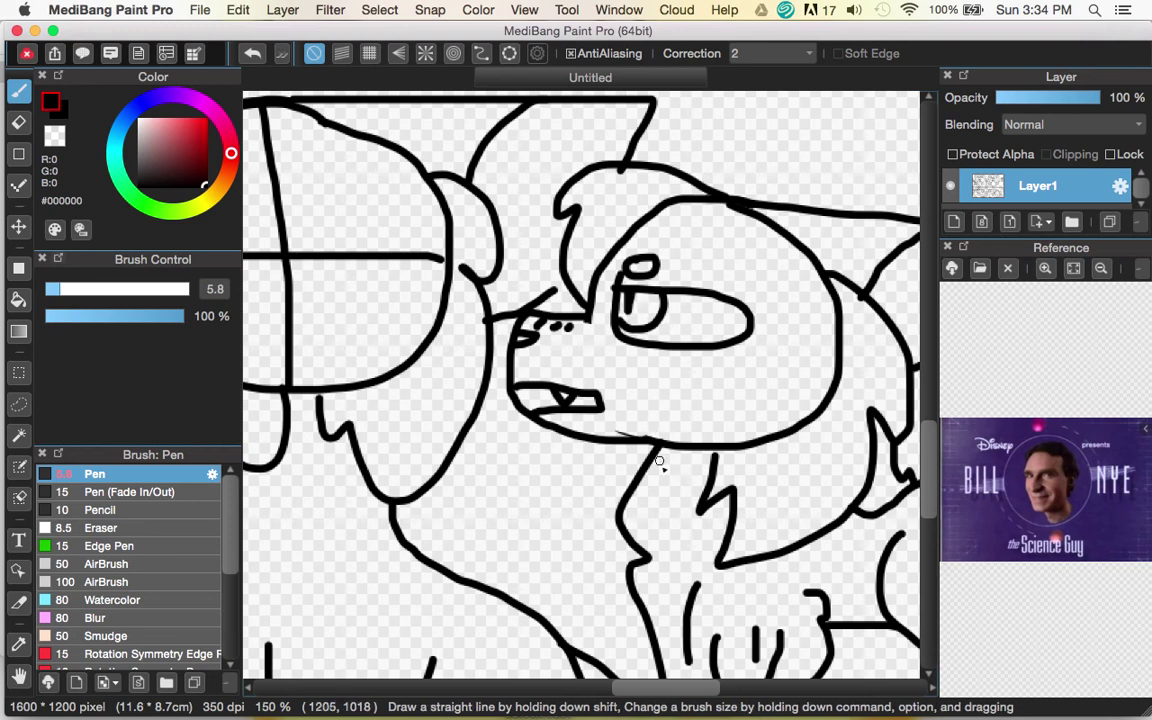
# Draw a collar across the side-facing character's neck with pointed teeth hanging from it.
pyautogui.scroll(-3, 668, 496)
pyautogui.scroll(-3, 673, 508)
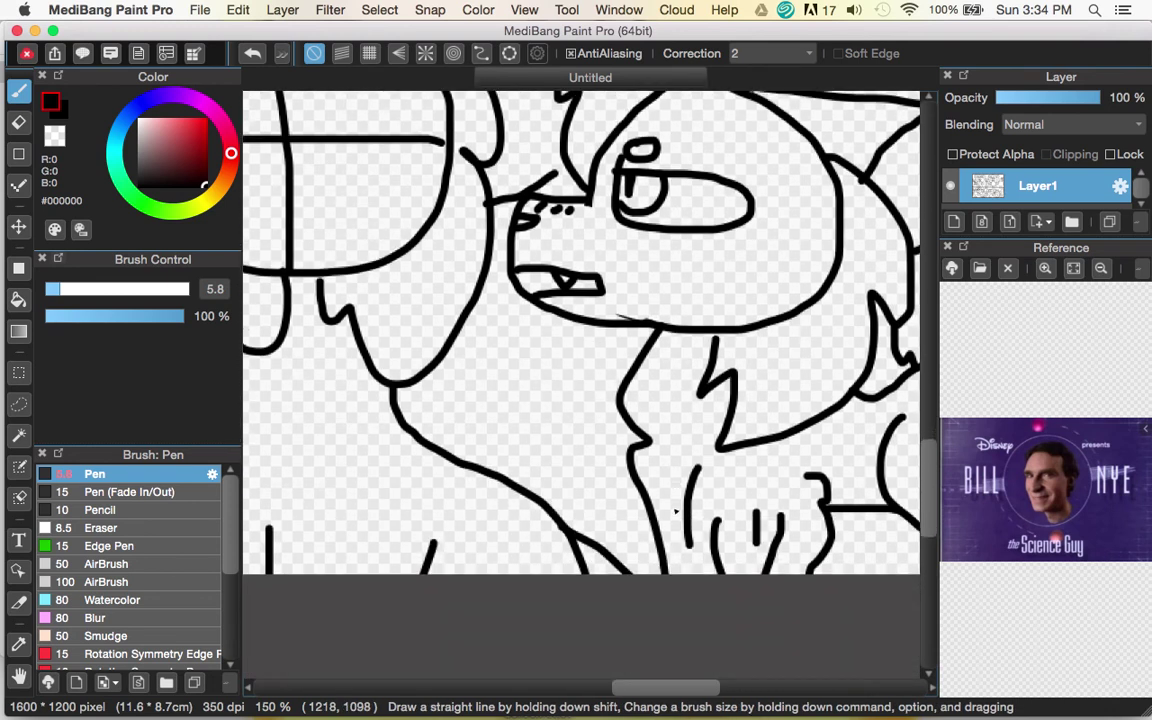
pyautogui.moveTo(638, 370)
pyautogui.mouseDown()
pyautogui.moveTo(708, 369)
pyautogui.moveTo(661, 372)
pyautogui.moveTo(677, 418)
pyautogui.mouseUp()
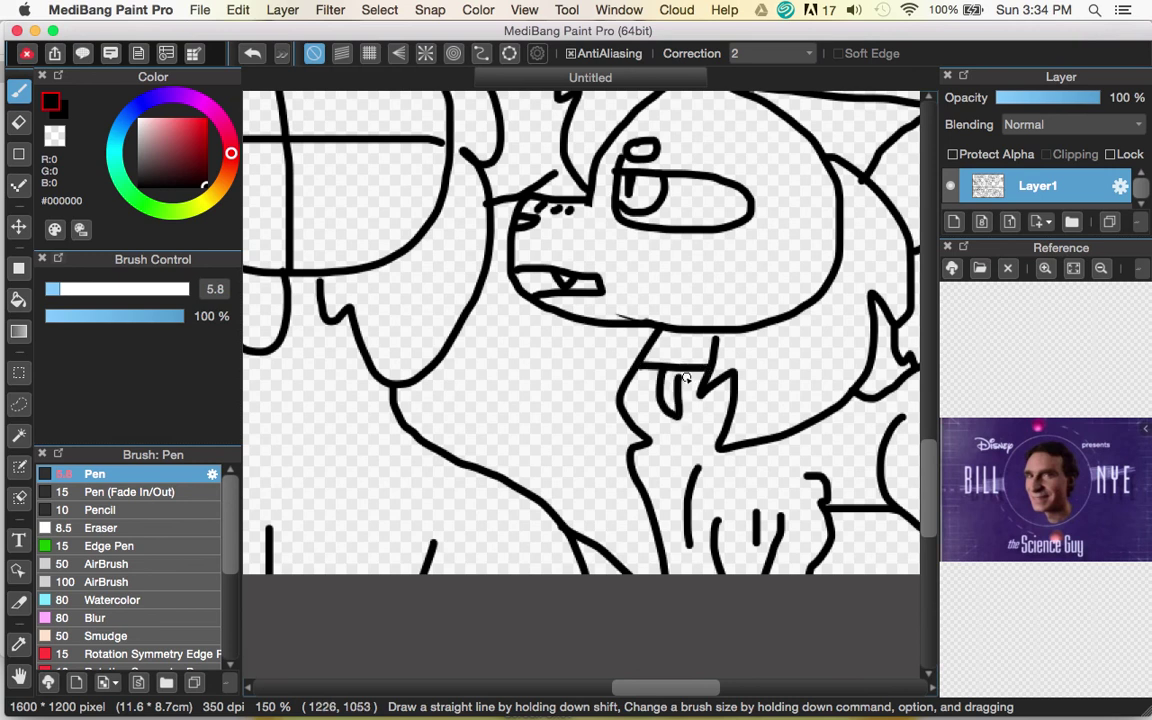
pyautogui.moveTo(731, 375); pyautogui.dragTo(719, 390)
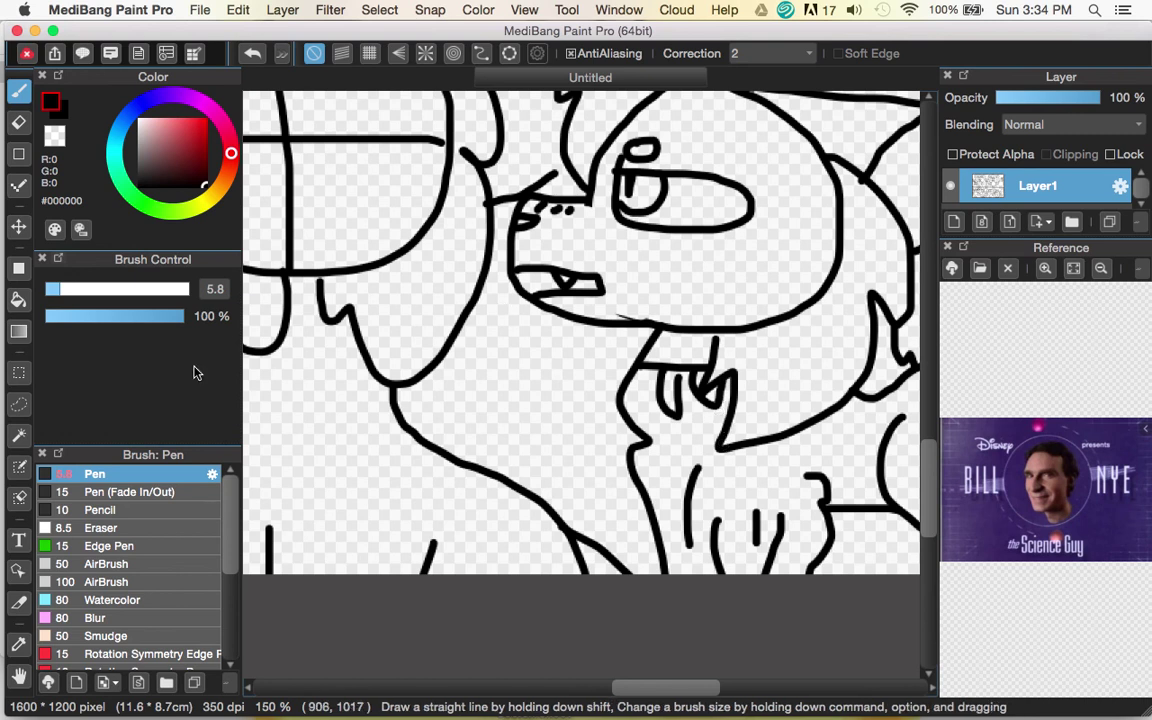
# Erase the section of head outline separating the side-facing character's face from its cheek fur.
pyautogui.press('g')
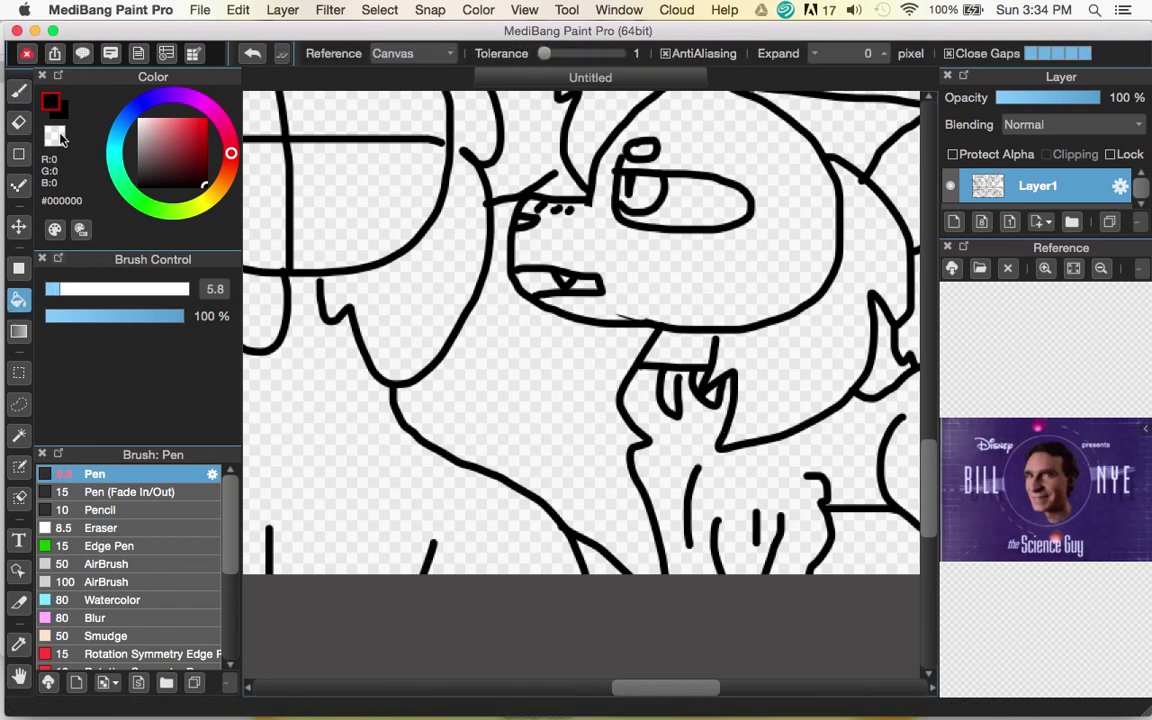
pyautogui.press('e')
pyautogui.moveTo(830, 177); pyautogui.dragTo(841, 255)
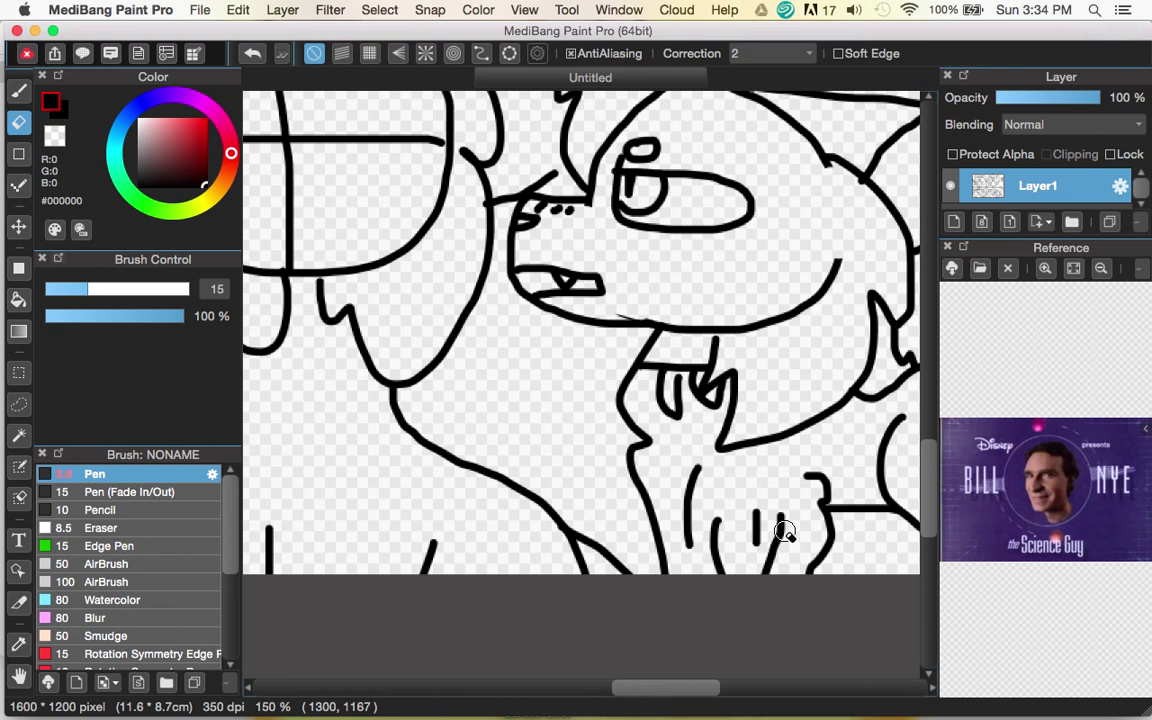
# Outline two large half-lidded eyes along the horizontal guideline on the front-facing cat's face with the pen.
pyautogui.moveTo(712, 684); pyautogui.dragTo(672, 683)
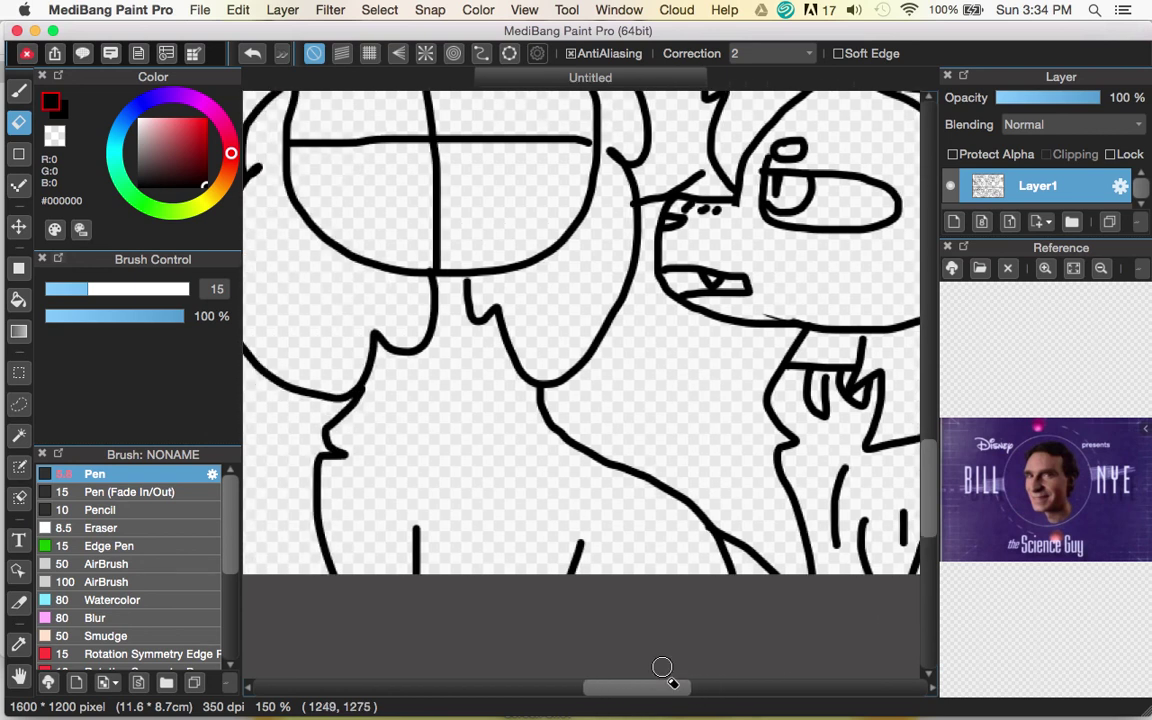
pyautogui.scroll(5, 625, 609)
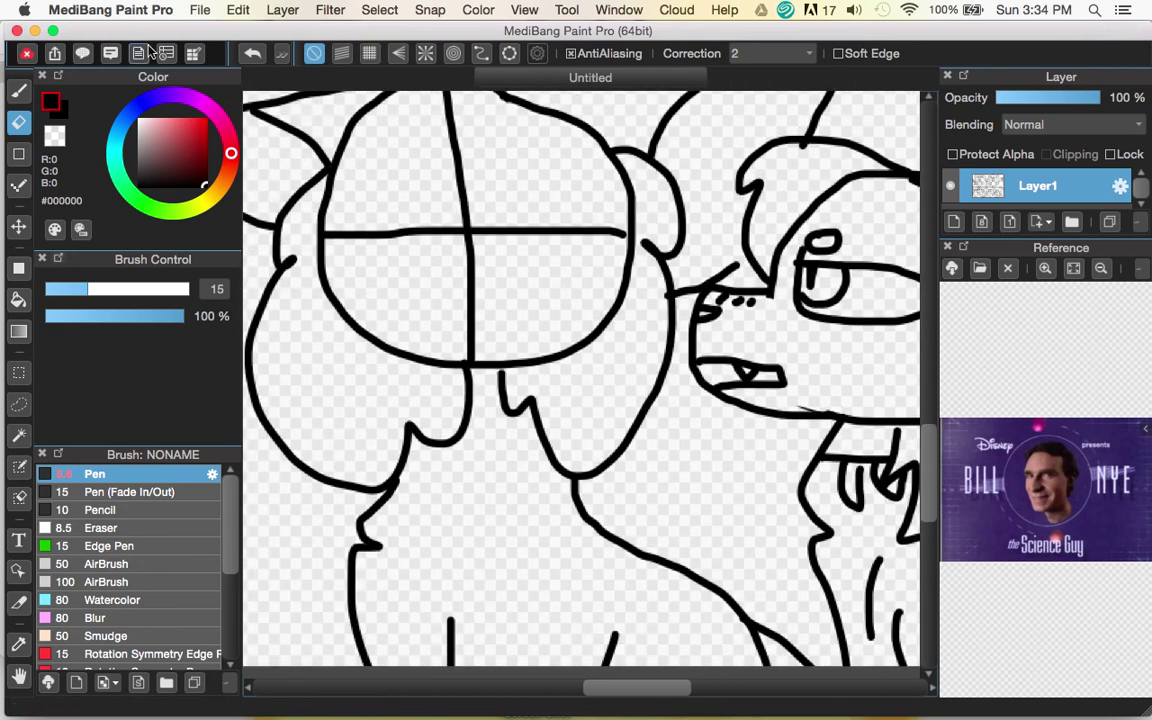
pyautogui.click(18, 90)
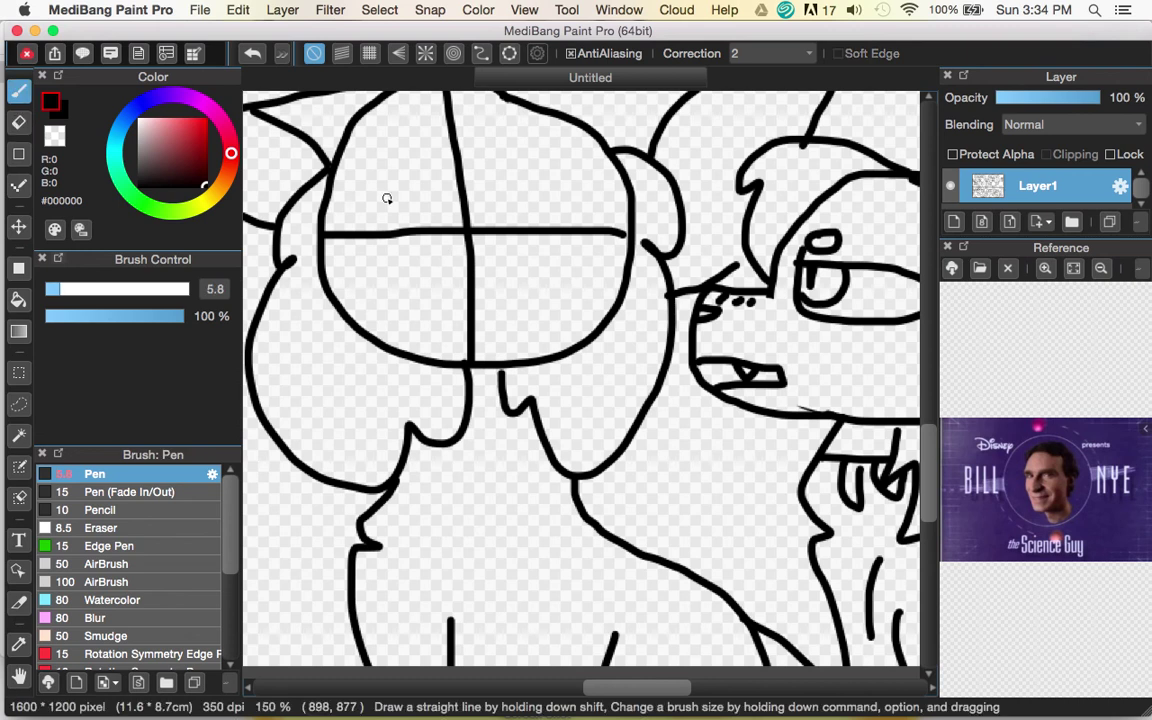
pyautogui.moveTo(421, 172)
pyautogui.mouseDown()
pyautogui.moveTo(387, 180)
pyautogui.moveTo(334, 239)
pyautogui.moveTo(378, 257)
pyautogui.moveTo(430, 257)
pyautogui.moveTo(446, 248)
pyautogui.moveTo(443, 181)
pyautogui.mouseUp()
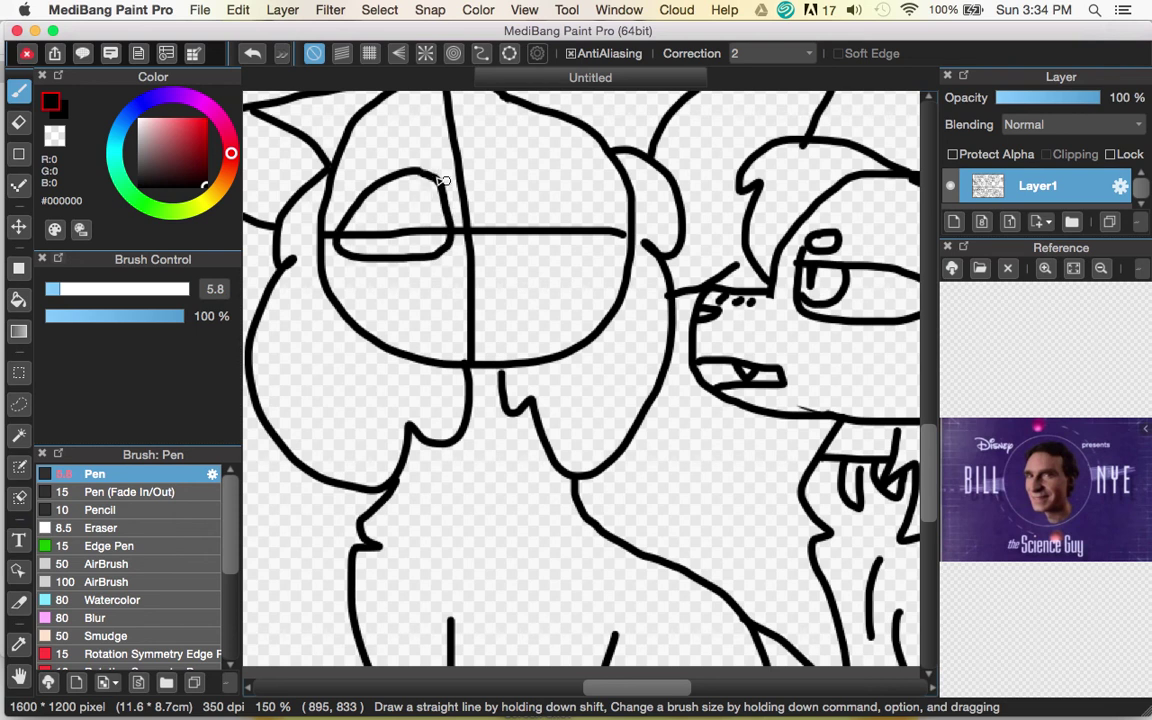
pyautogui.moveTo(486, 207)
pyautogui.mouseDown()
pyautogui.moveTo(487, 255)
pyautogui.moveTo(537, 256)
pyautogui.moveTo(595, 250)
pyautogui.moveTo(610, 223)
pyautogui.moveTo(592, 200)
pyautogui.moveTo(484, 178)
pyautogui.mouseUp()
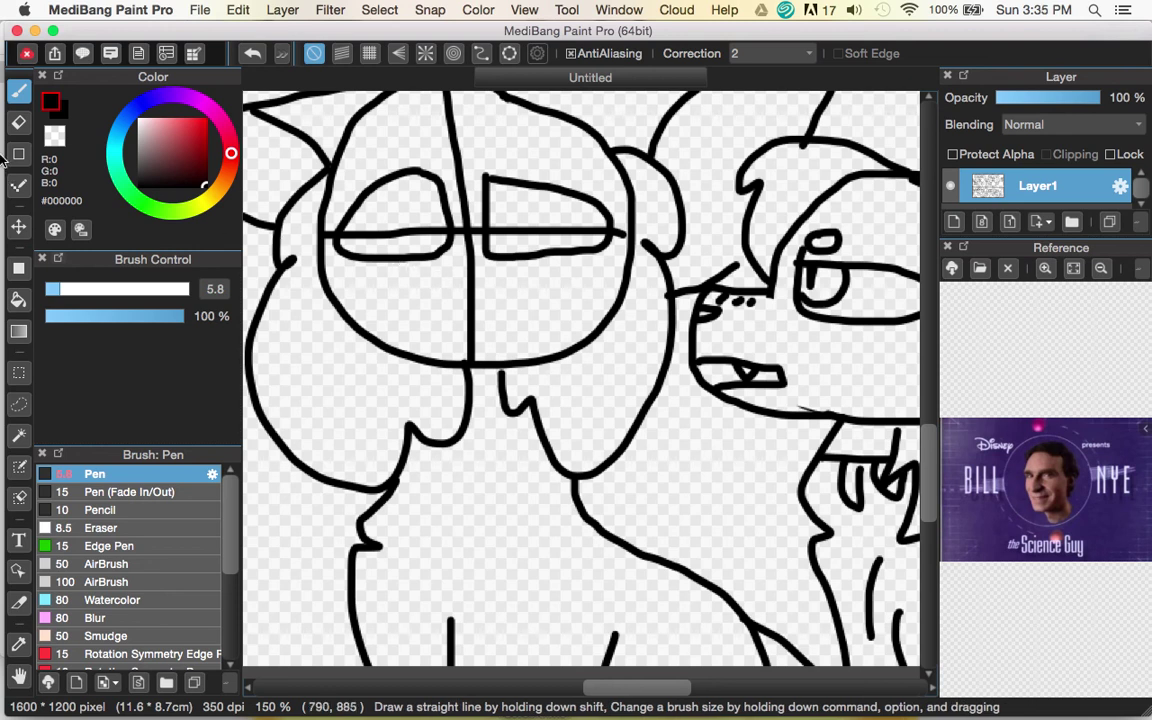
# Erase the vertical guideline on the front-facing cat's face and the horizontal guideline inside both eyes.
pyautogui.click(18, 121)
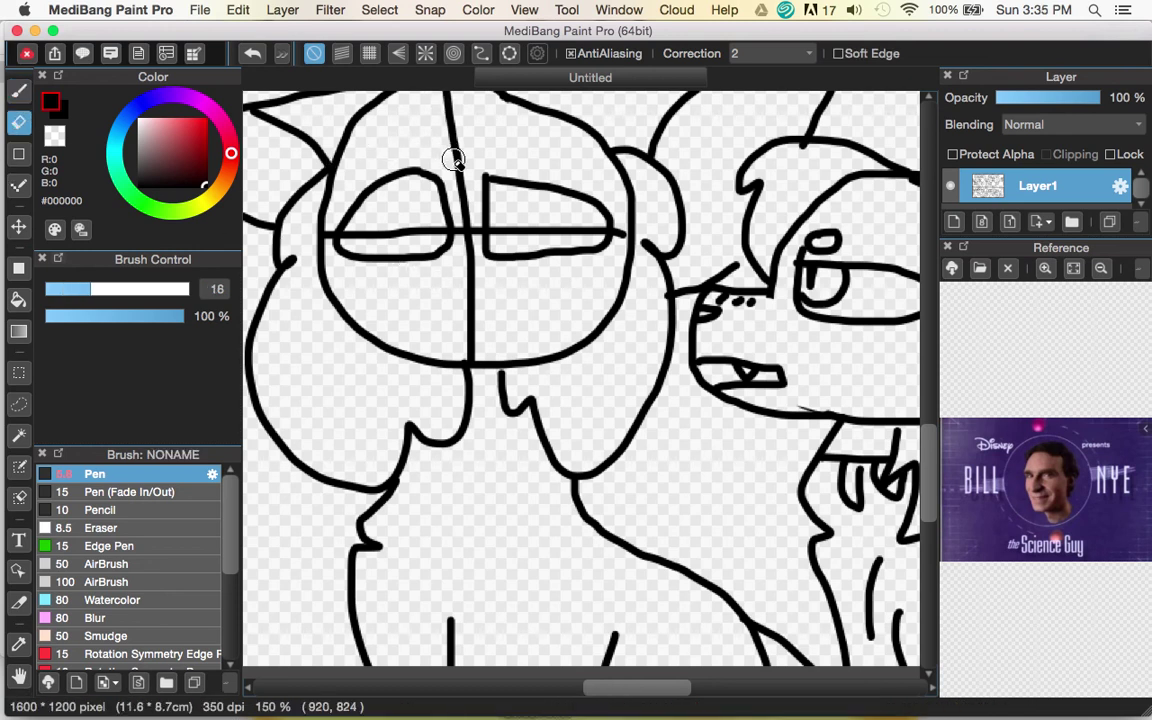
pyautogui.scroll(3, 452, 159)
pyautogui.moveTo(455, 159)
pyautogui.mouseDown()
pyautogui.moveTo(470, 368)
pyautogui.moveTo(460, 414)
pyautogui.mouseUp()
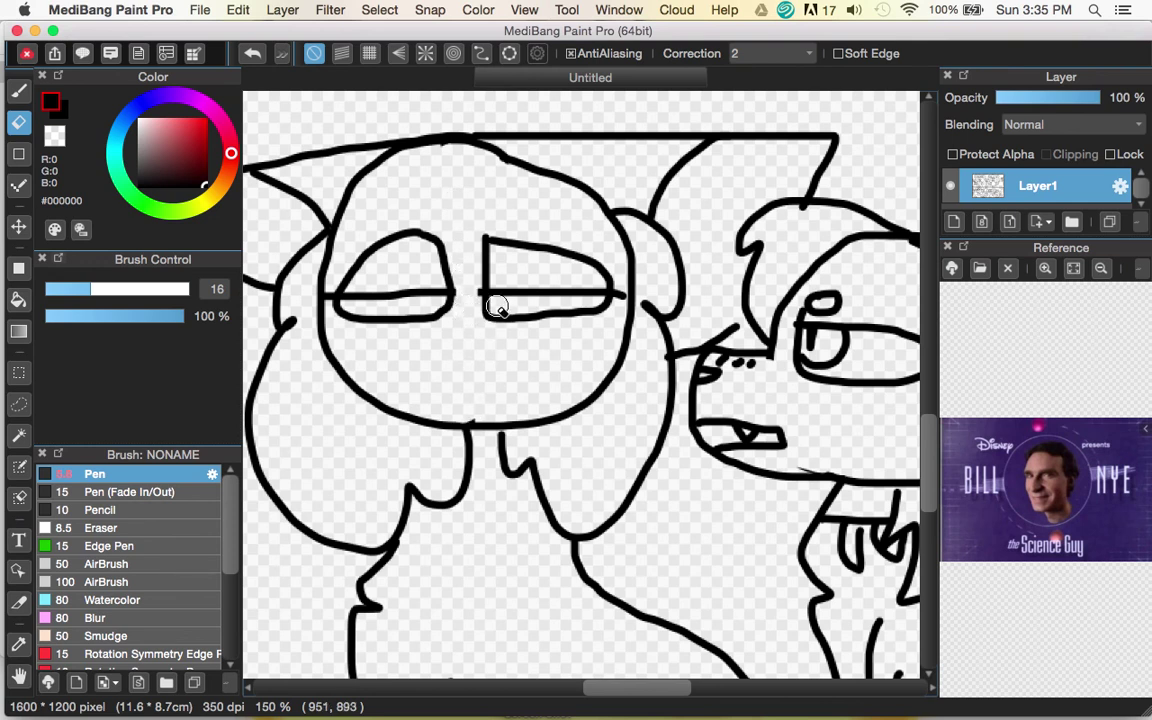
pyautogui.moveTo(505, 293); pyautogui.dragTo(598, 291)
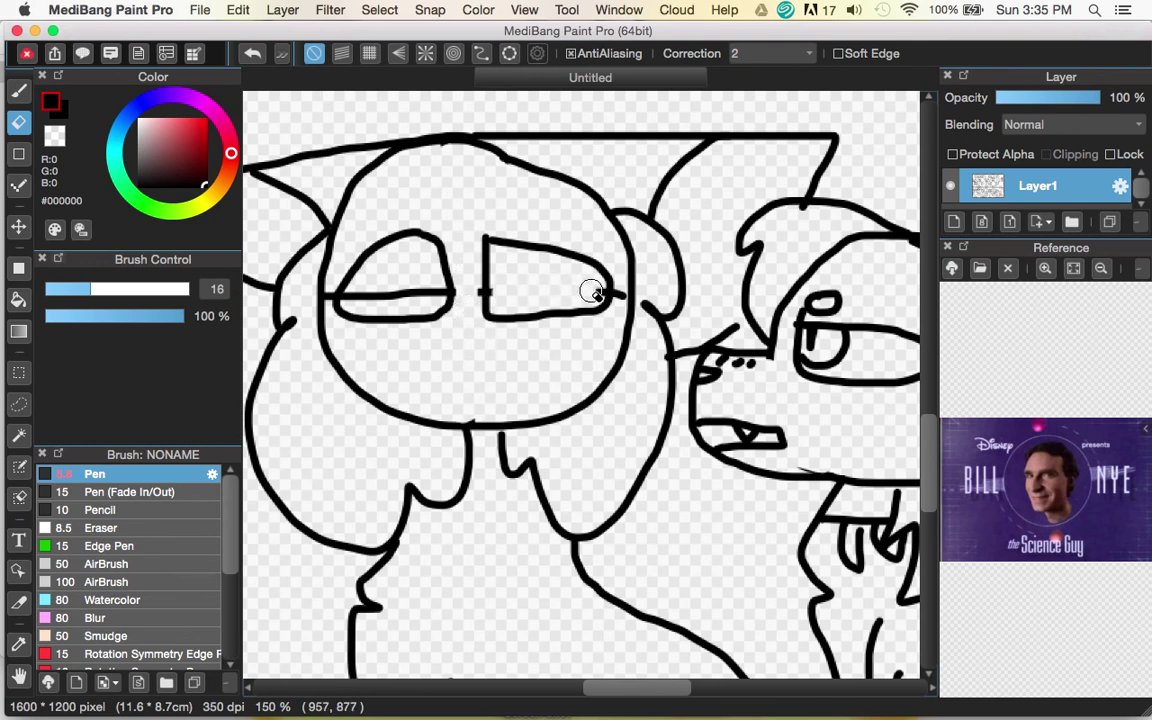
pyautogui.moveTo(358, 300); pyautogui.dragTo(437, 292)
# Replace the upper lid of the front-facing cat's right-hand eye with an outward-sloping line and draw an oval brow spot above it.
pyautogui.moveTo(483, 230); pyautogui.dragTo(612, 280)
pyautogui.press('b')
pyautogui.moveTo(486, 238); pyautogui.dragTo(612, 294)
pyautogui.moveTo(483, 200)
pyautogui.mouseDown()
pyautogui.moveTo(505, 222)
pyautogui.moveTo(470, 212)
pyautogui.moveTo(488, 200)
pyautogui.mouseUp()
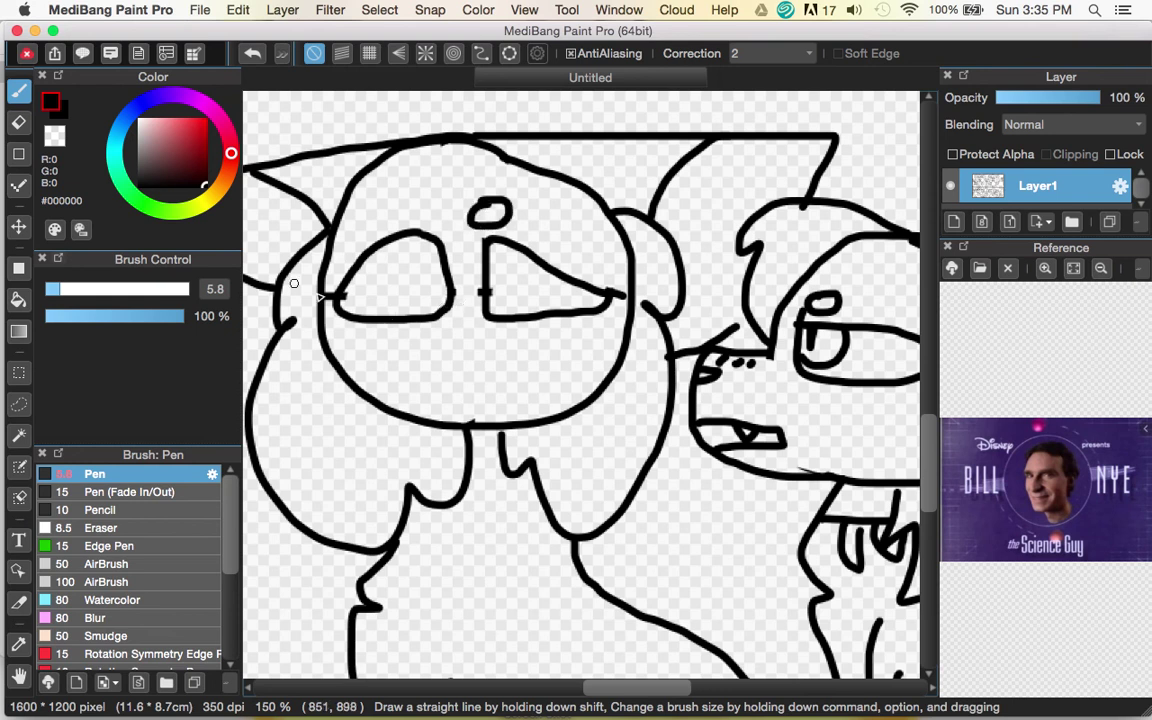
# Erase and redraw the left-hand eye's upper lid with a worried outward slope, and add a matching oval brow spot above it.
pyautogui.click(18, 122)
pyautogui.moveTo(436, 234)
pyautogui.mouseDown()
pyautogui.moveTo(352, 275)
pyautogui.moveTo(404, 234)
pyautogui.mouseUp()
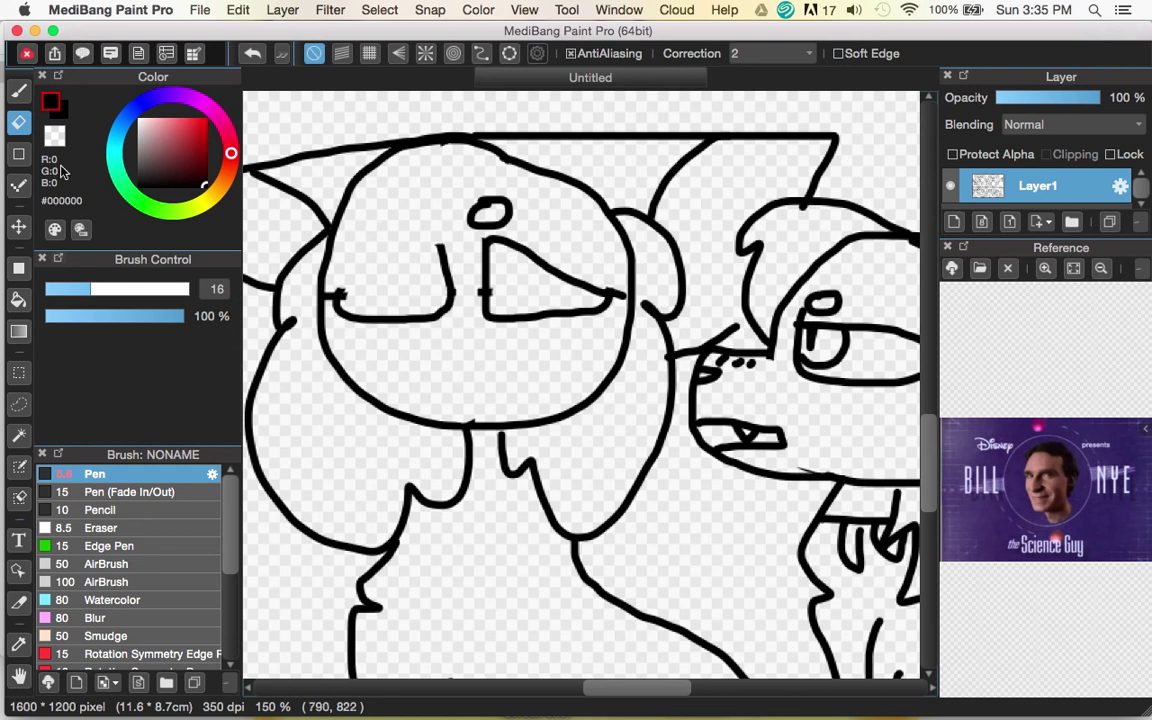
pyautogui.click(18, 90)
pyautogui.moveTo(340, 291)
pyautogui.mouseDown()
pyautogui.moveTo(386, 258)
pyautogui.moveTo(429, 250)
pyautogui.mouseUp()
pyautogui.moveTo(412, 203)
pyautogui.mouseDown()
pyautogui.moveTo(402, 225)
pyautogui.moveTo(432, 220)
pyautogui.moveTo(408, 204)
pyautogui.mouseUp()
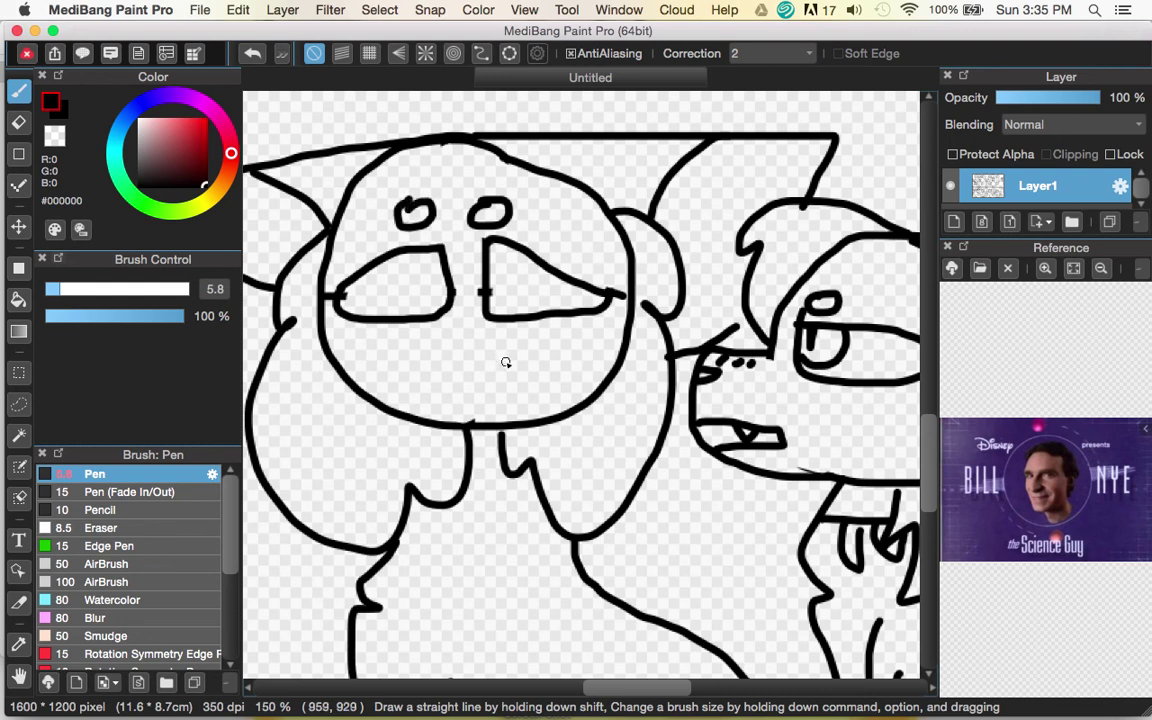
# Draw the front-facing cat's small nose with dots above it, a wavy mouth, and two sweat drops on the forehead.
pyautogui.moveTo(452, 335)
pyautogui.mouseDown()
pyautogui.moveTo(478, 335)
pyautogui.moveTo(466, 321)
pyautogui.mouseUp()
pyautogui.click(476, 320)
pyautogui.moveTo(414, 381); pyautogui.dragTo(500, 384)
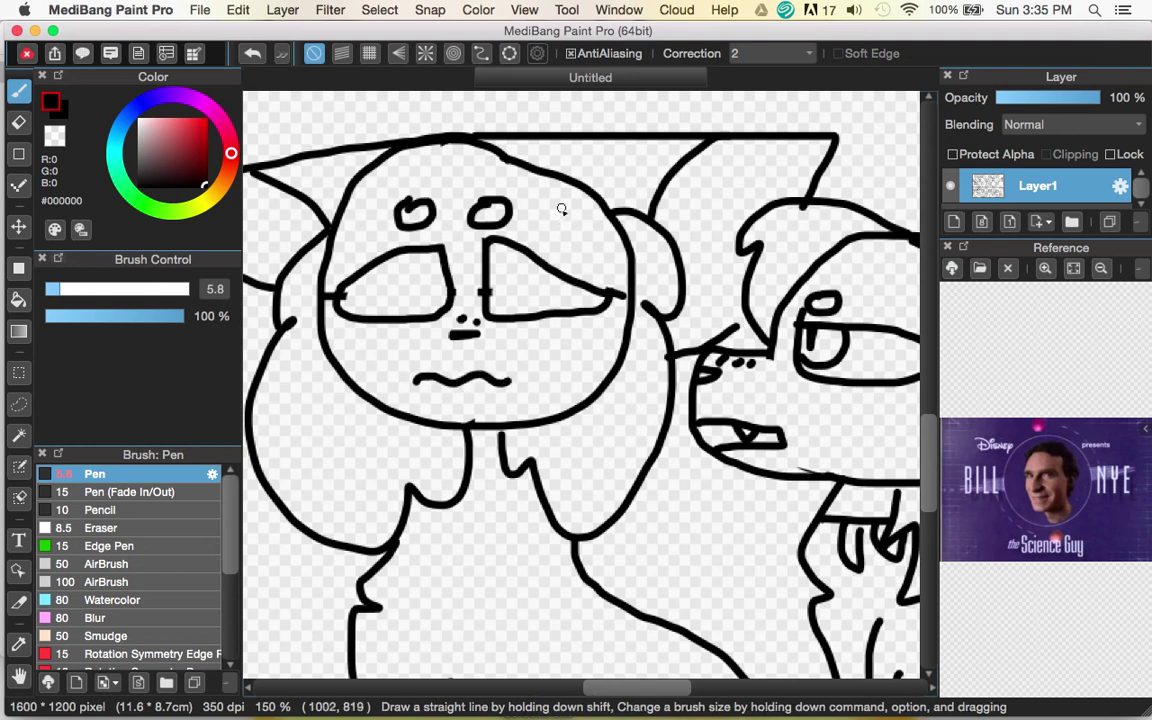
pyautogui.moveTo(553, 218); pyautogui.dragTo(597, 270)
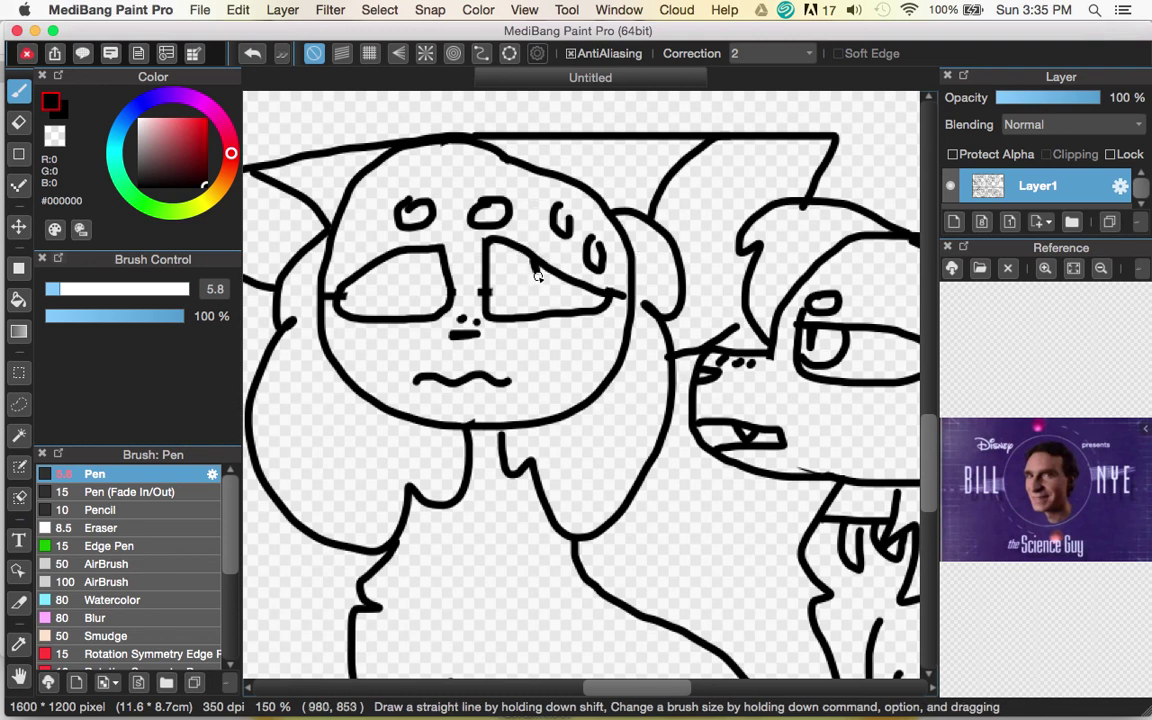
# Draw rounded irises with solid black pupils in both of the front-facing cat's eyes.
pyautogui.moveTo(387, 265)
pyautogui.mouseDown()
pyautogui.moveTo(390, 295)
pyautogui.moveTo(440, 288)
pyautogui.moveTo(445, 262)
pyautogui.moveTo(496, 284)
pyautogui.moveTo(493, 253)
pyautogui.mouseUp()
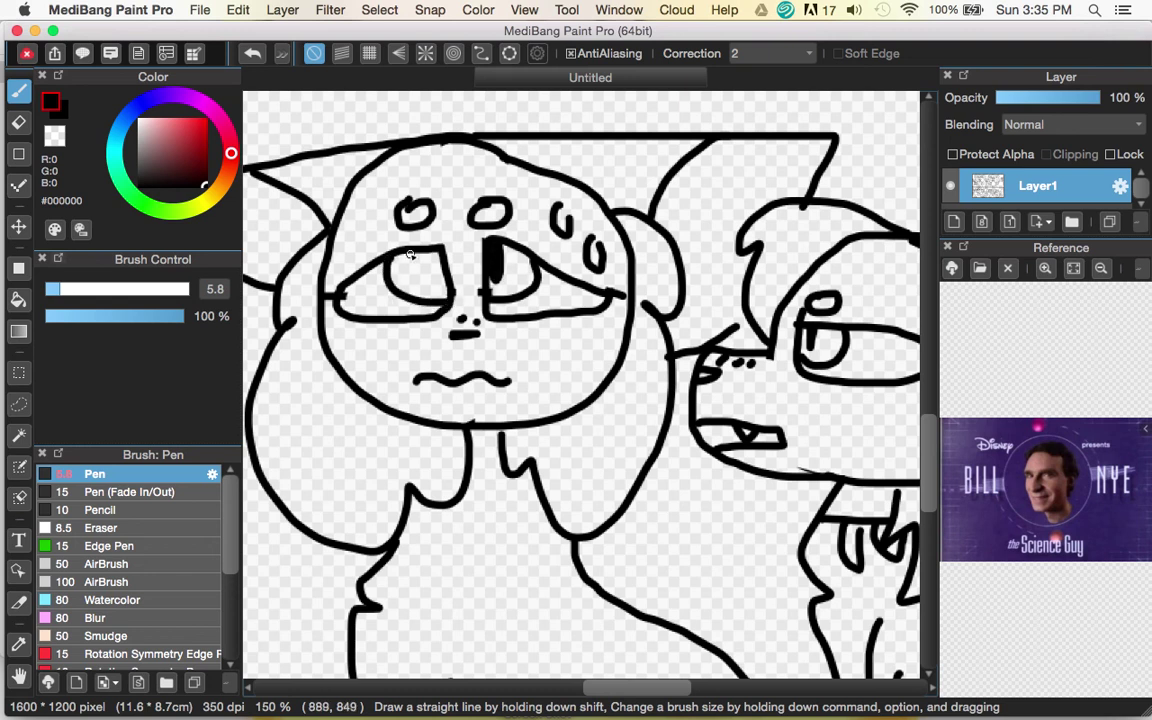
pyautogui.moveTo(407, 268); pyautogui.dragTo(419, 252)
pyautogui.press('XF86AudioLowerVolume')
pyautogui.press('XF86AudioLowerVolume')
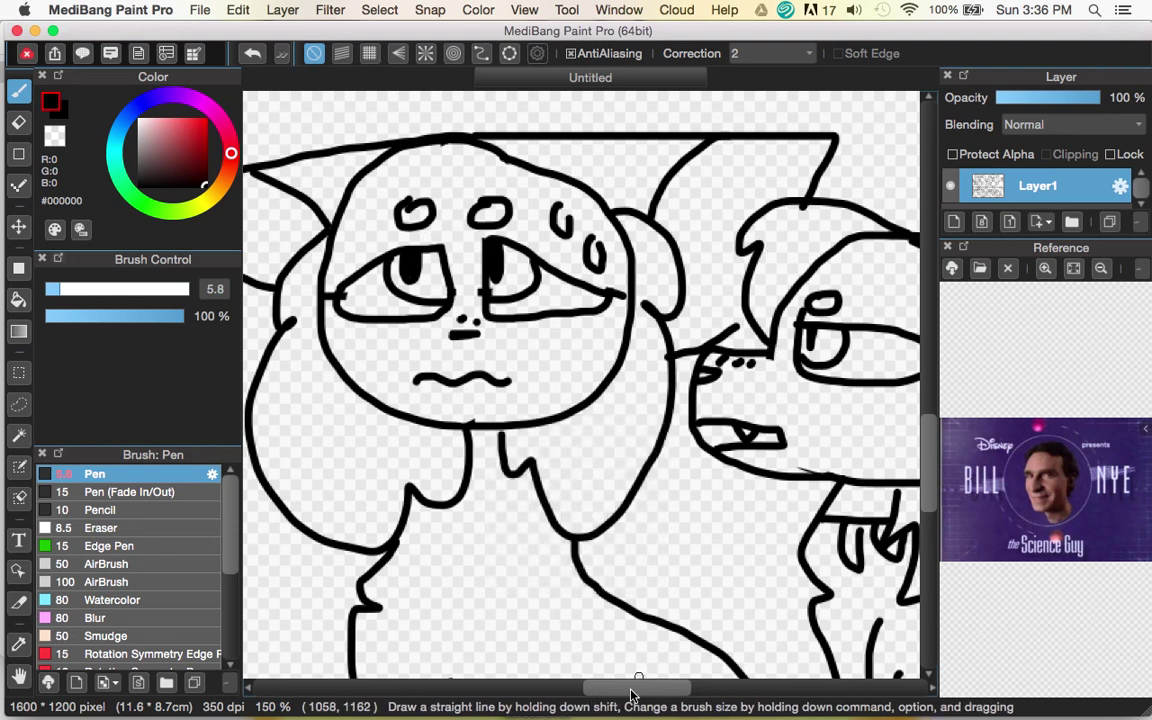
# Pick a bright orange-yellow colour for the cat's fur.
pyautogui.moveTo(638, 690)
pyautogui.mouseDown()
pyautogui.moveTo(505, 685)
pyautogui.moveTo(476, 625)
pyautogui.mouseUp()
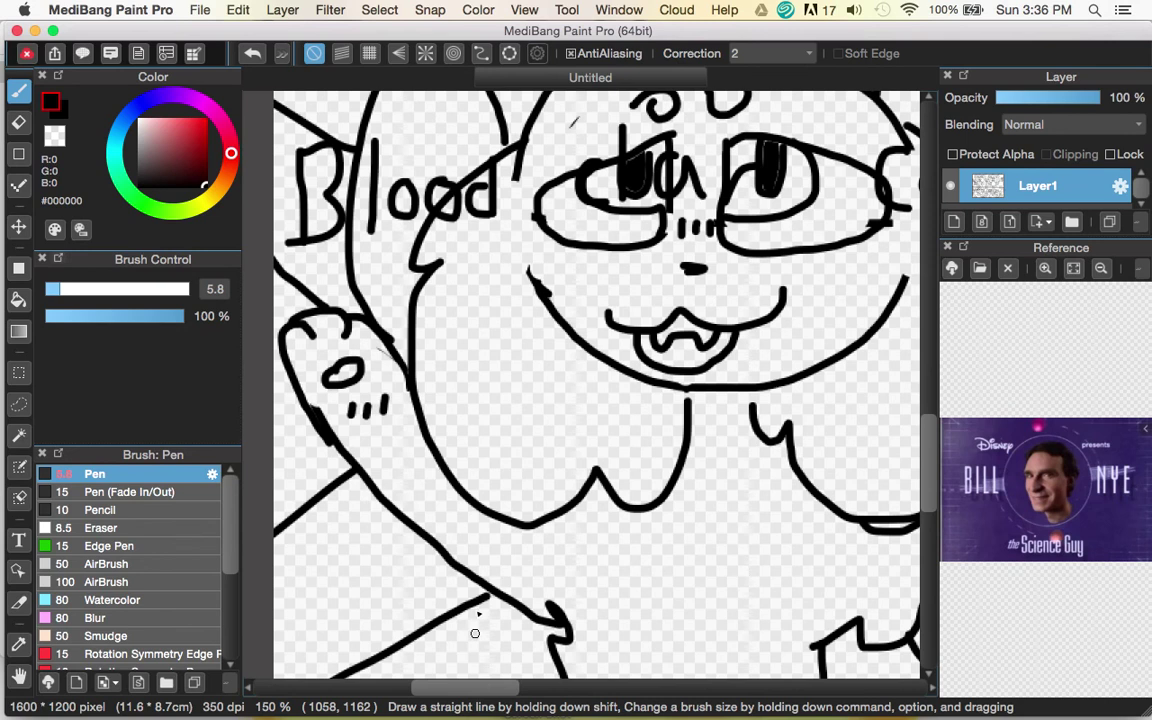
pyautogui.scroll(3, 478, 615)
pyautogui.scroll(15, 480, 607)
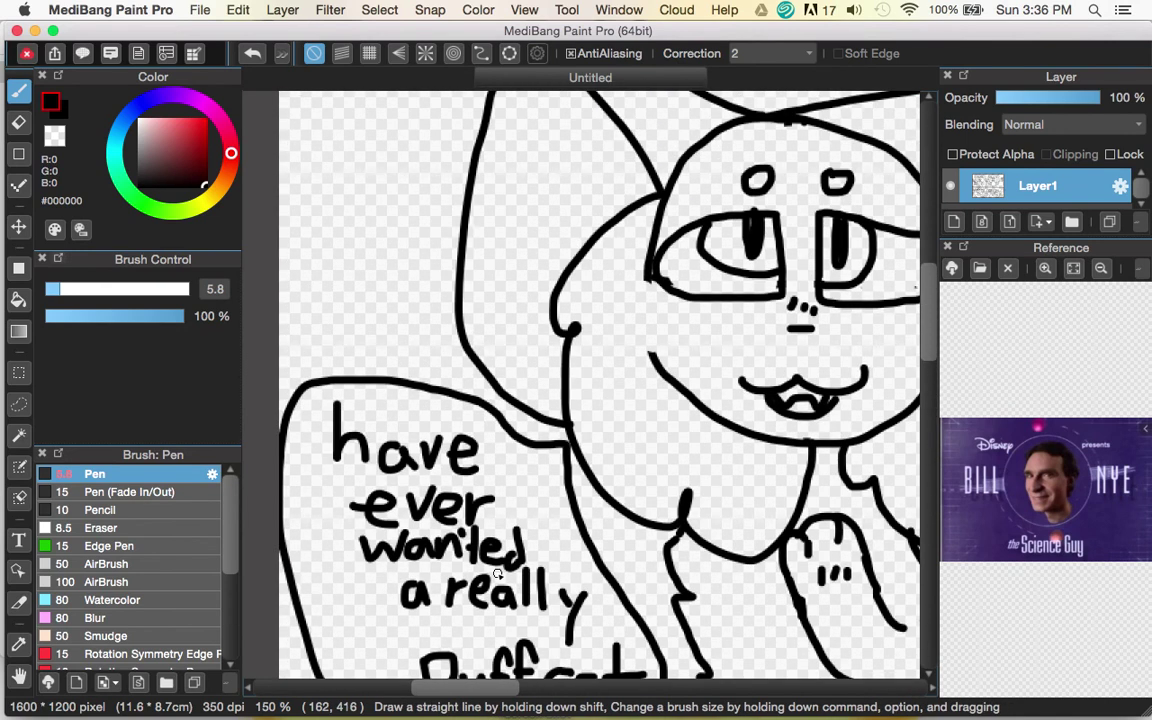
pyautogui.press('super+minus')
pyautogui.press('super+minus')
pyautogui.press('super+minus')
pyautogui.moveTo(216, 187); pyautogui.dragTo(221, 184)
pyautogui.click(211, 121)
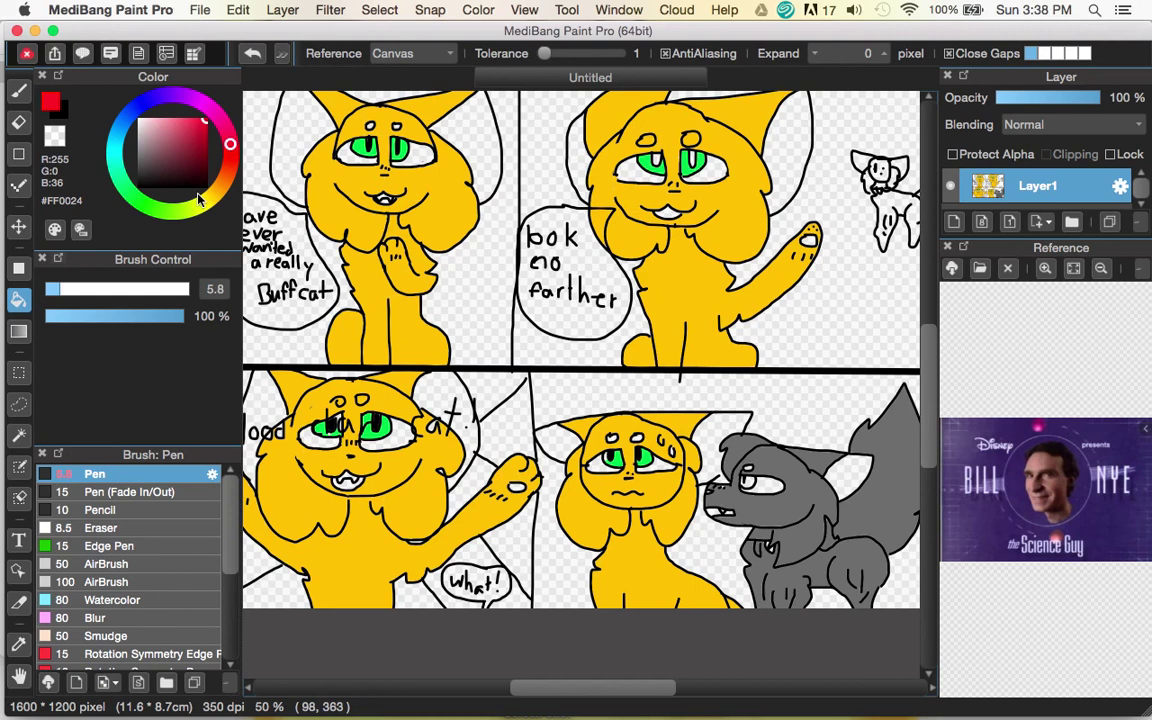
# Fill the gray side-facing character's iris with bright yellow #FFF100.
pyautogui.moveTo(208, 212); pyautogui.dragTo(205, 206)
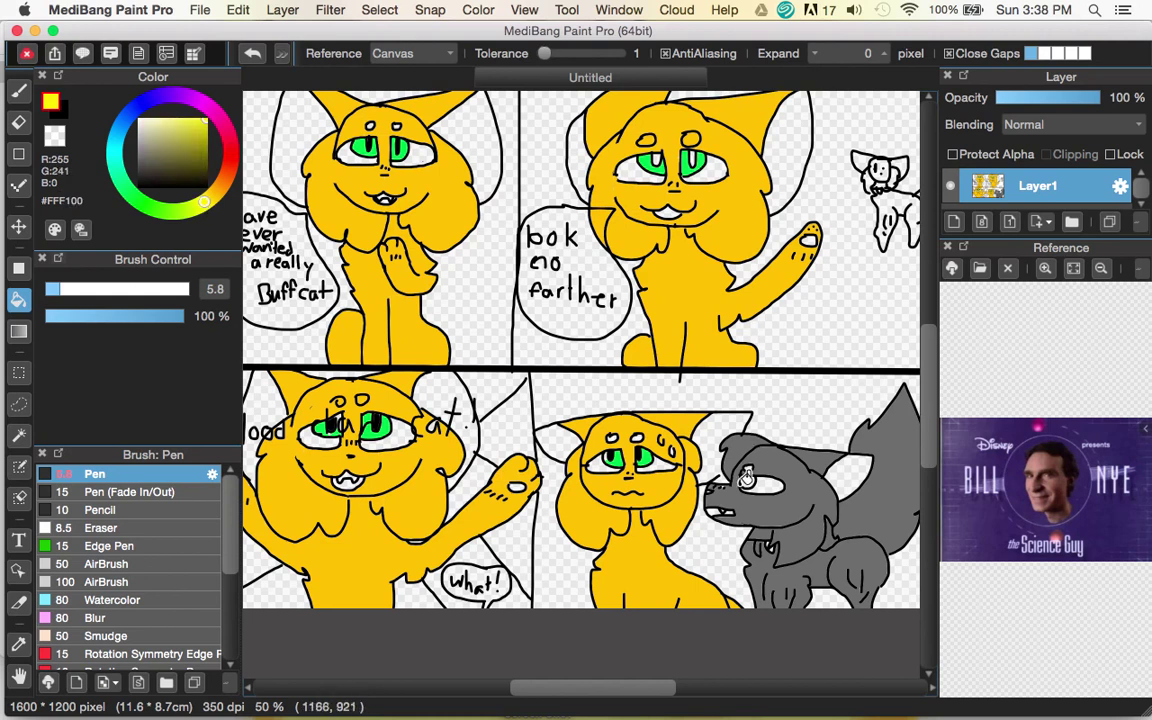
pyautogui.click(756, 479)
pyautogui.scroll(2, 860, 455)
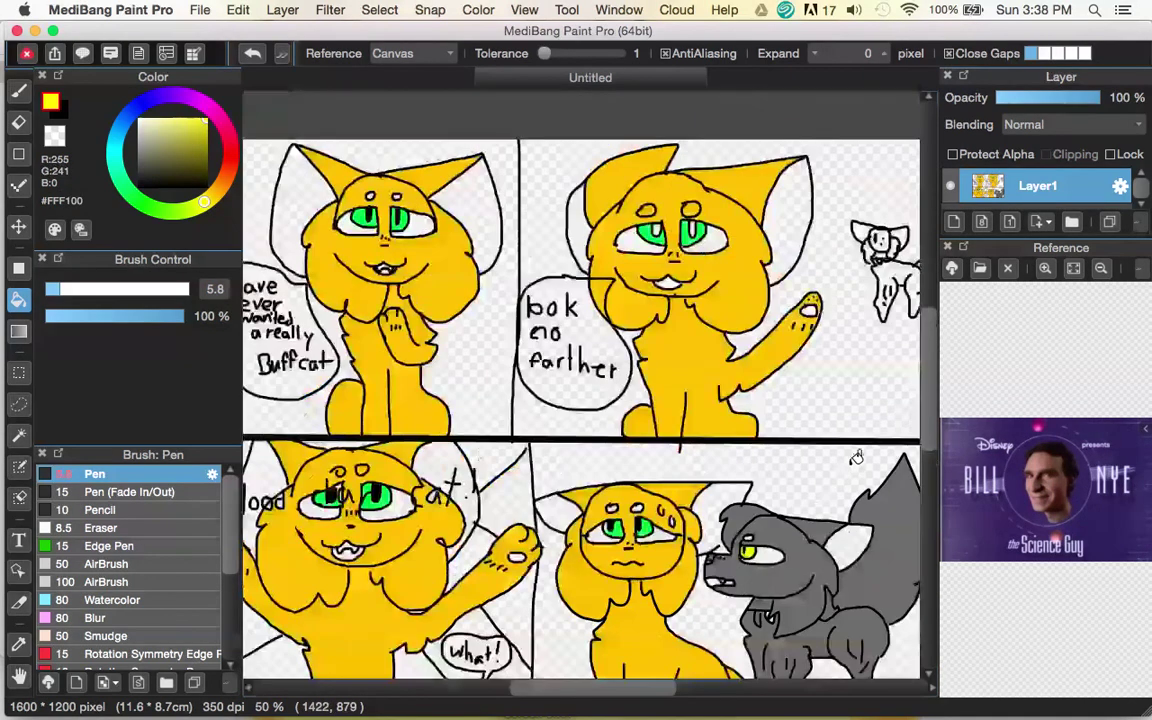
pyautogui.scroll(-1, 857, 460)
pyautogui.scroll(-2, 862, 500)
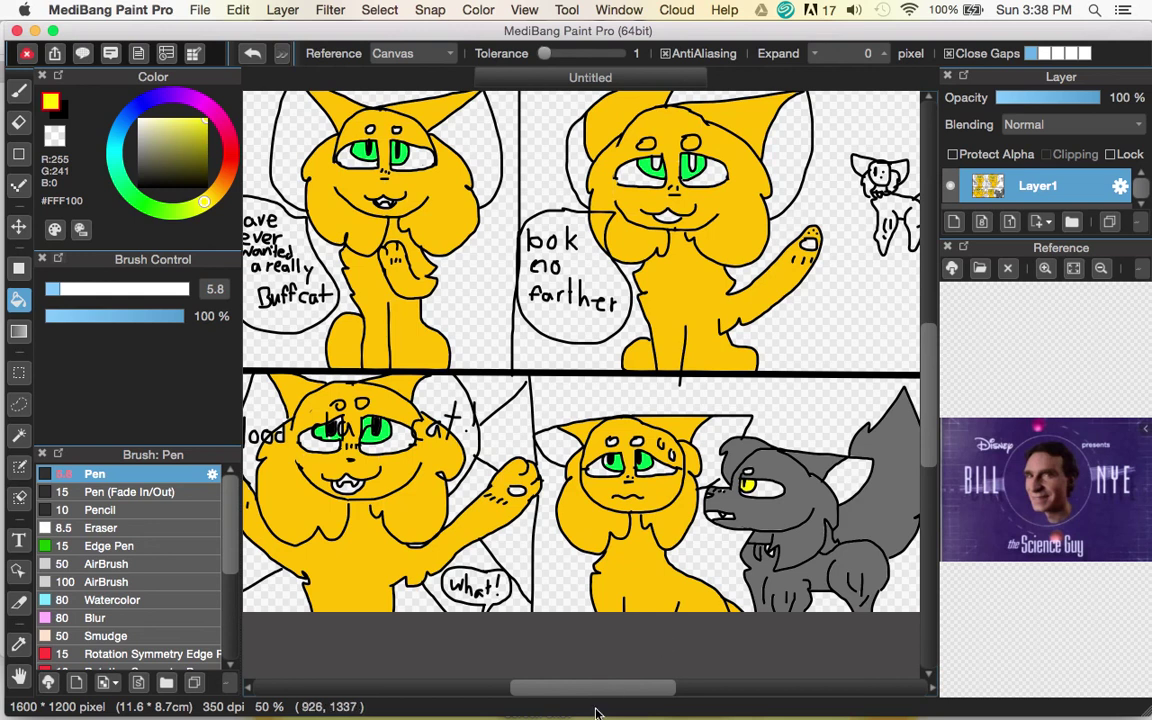
pyautogui.hscroll(-3, 580, 670)
pyautogui.moveTo(594, 690); pyautogui.dragTo(579, 689)
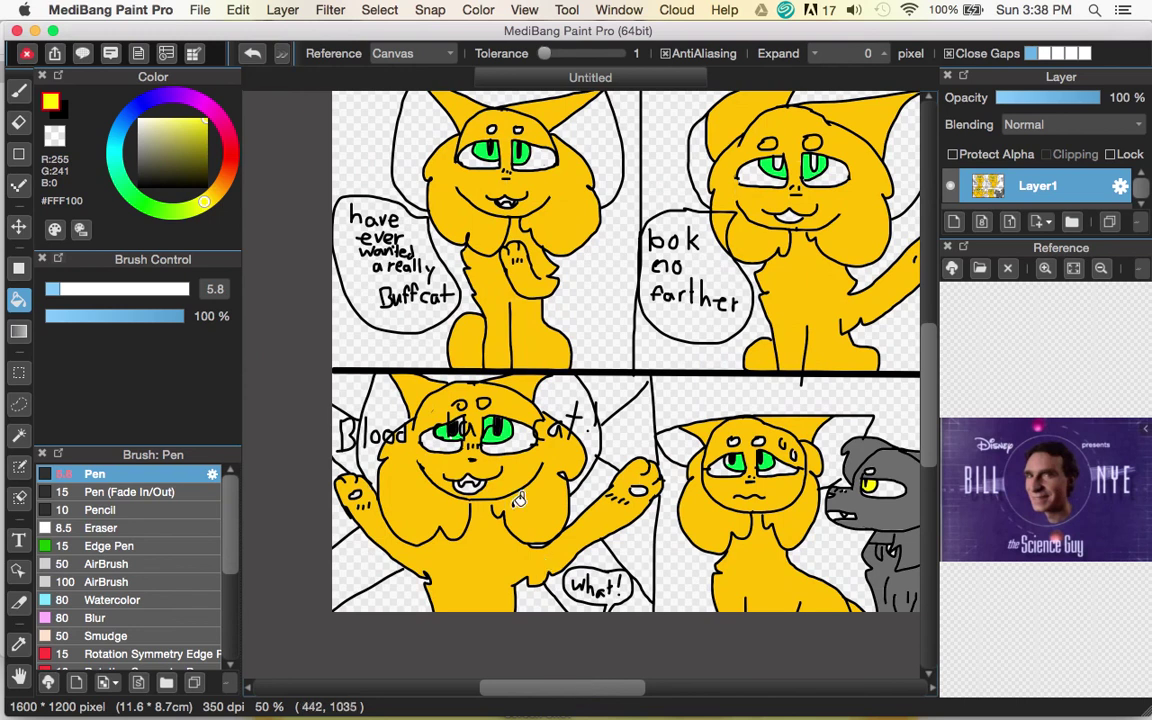